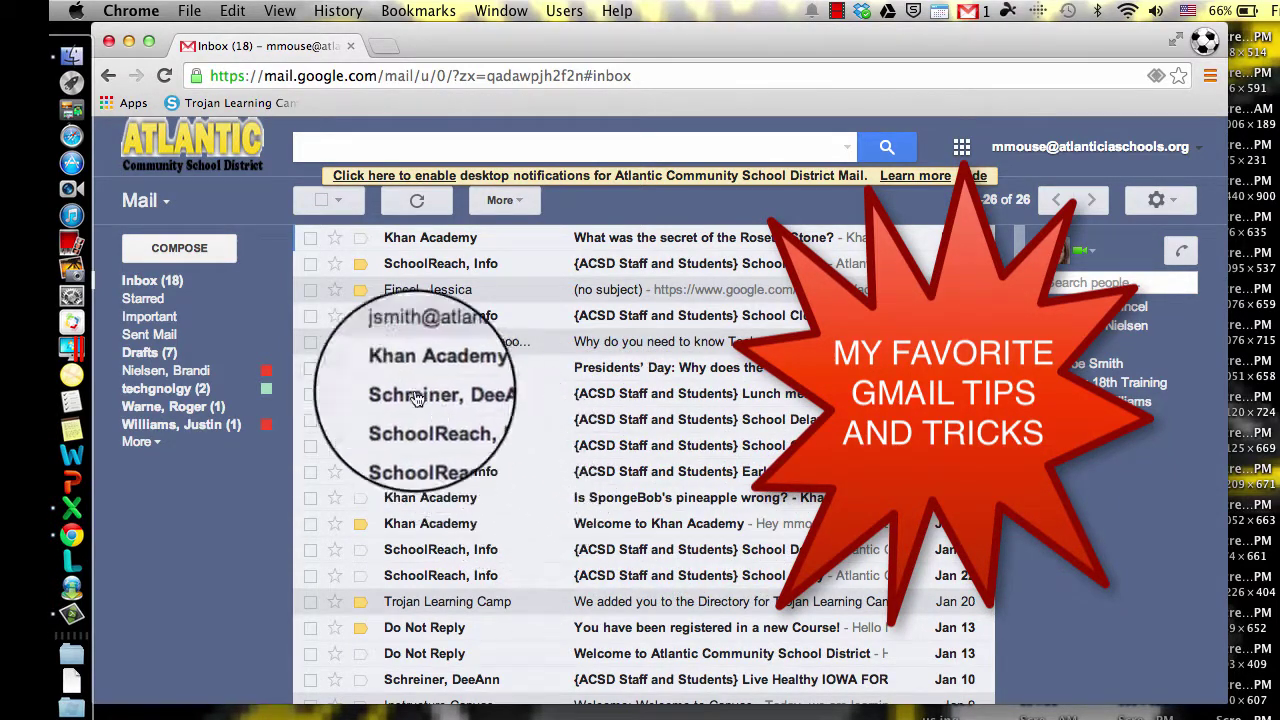
# Step: Switch the inbox to Priority Inbox and mark the Khan Academy conversation as important
pyautogui.click(266, 284)
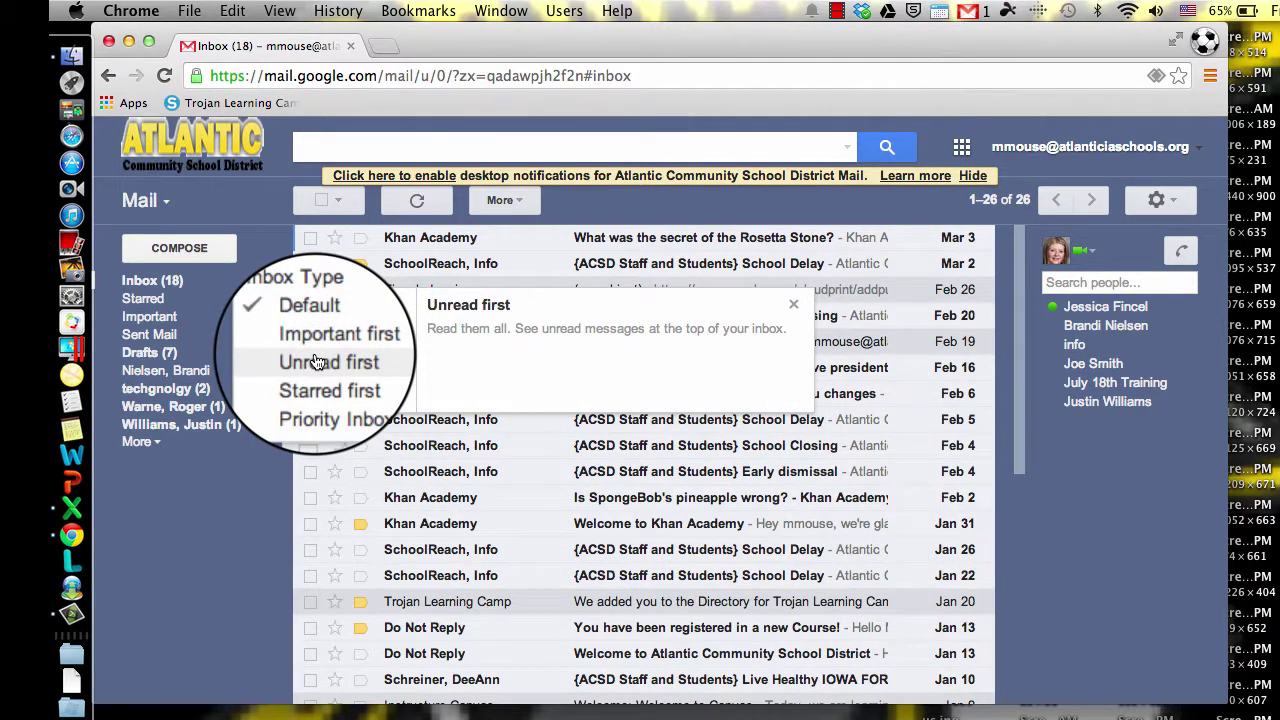
pyautogui.click(345, 400)
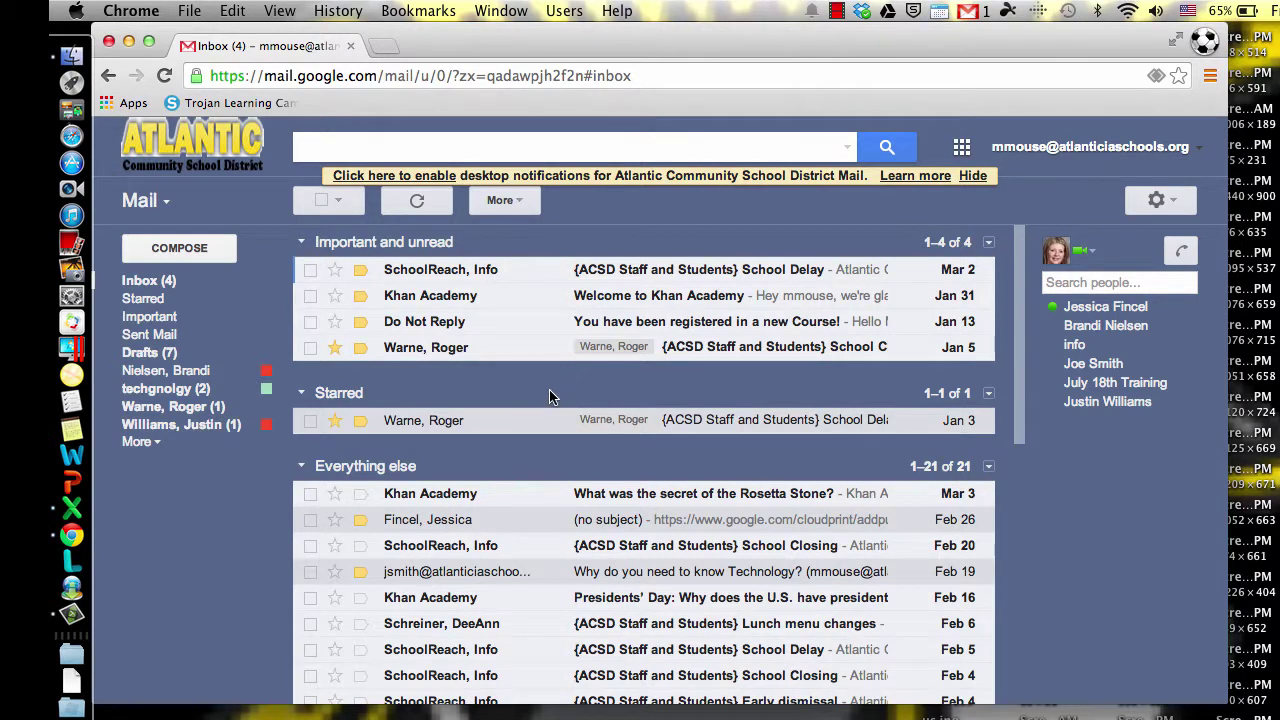
pyautogui.click(360, 495)
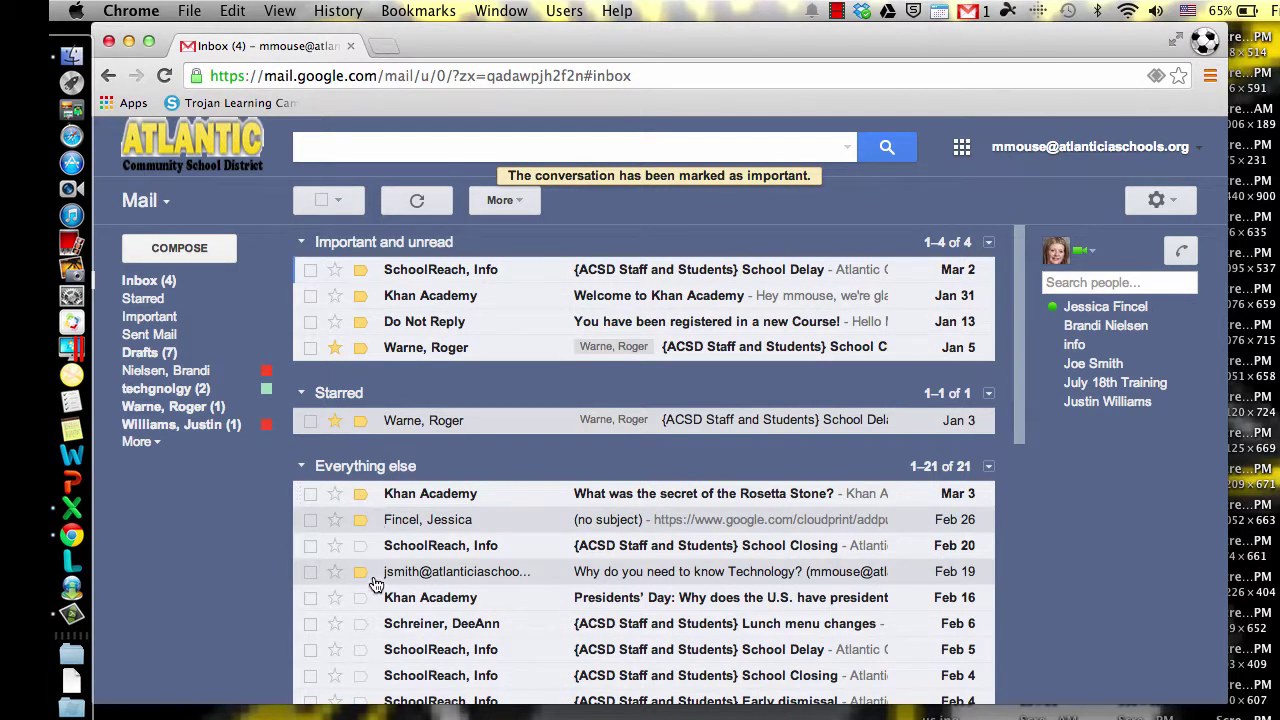
# Step: Star the Feb 20 School Closing message and reload to see it under Starred
pyautogui.click(333, 550)
pyautogui.click(337, 547)
pyautogui.click(337, 547)
pyautogui.click(162, 76)
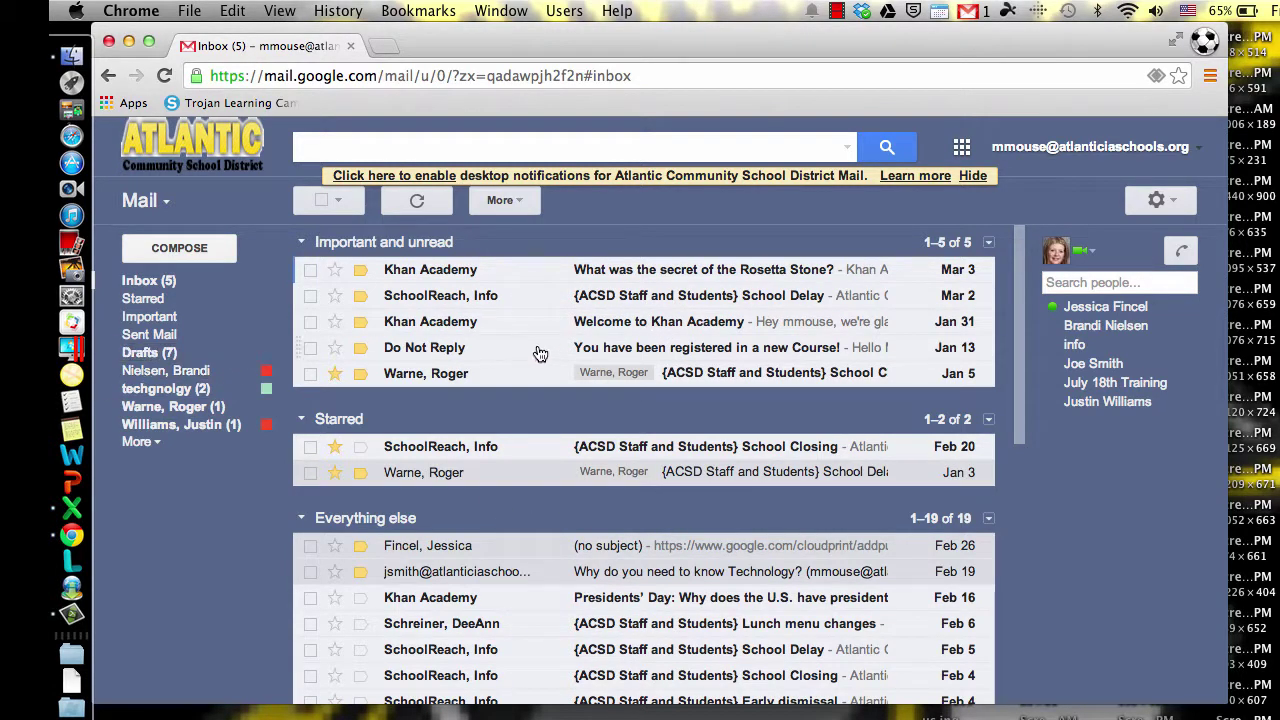
pyautogui.scroll(-10, 559, 543)
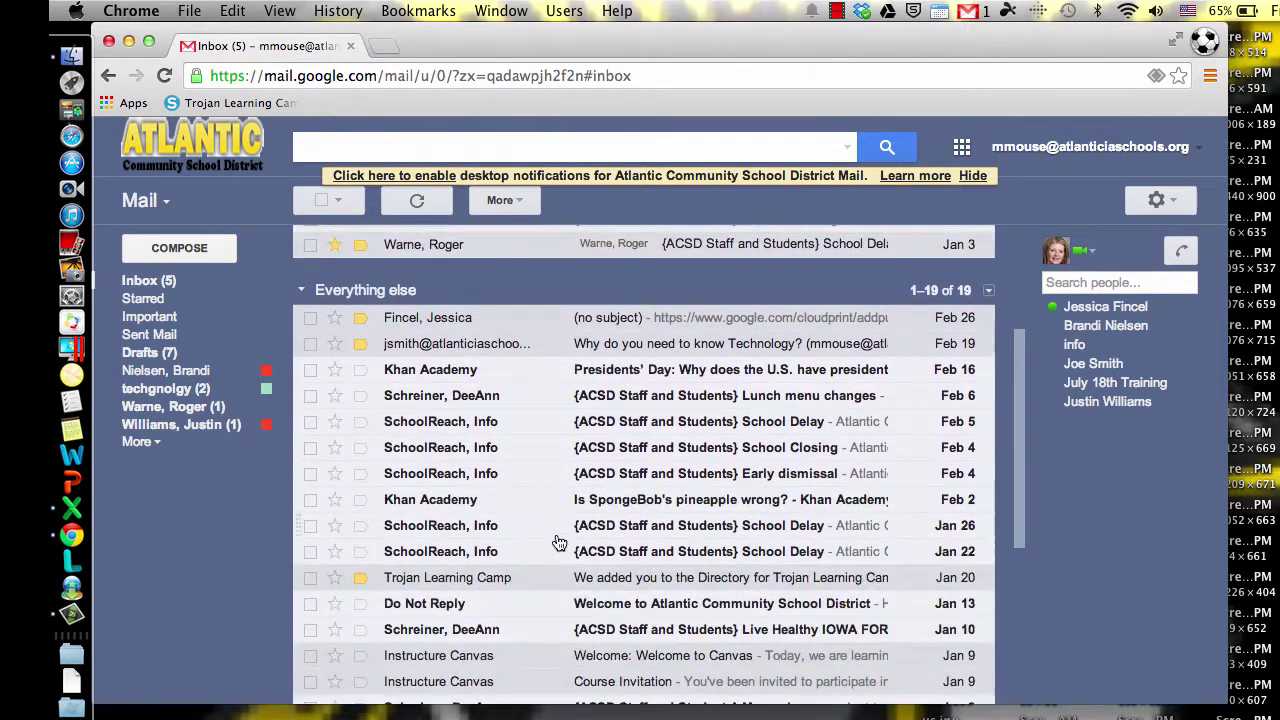
pyautogui.scroll(10, 559, 543)
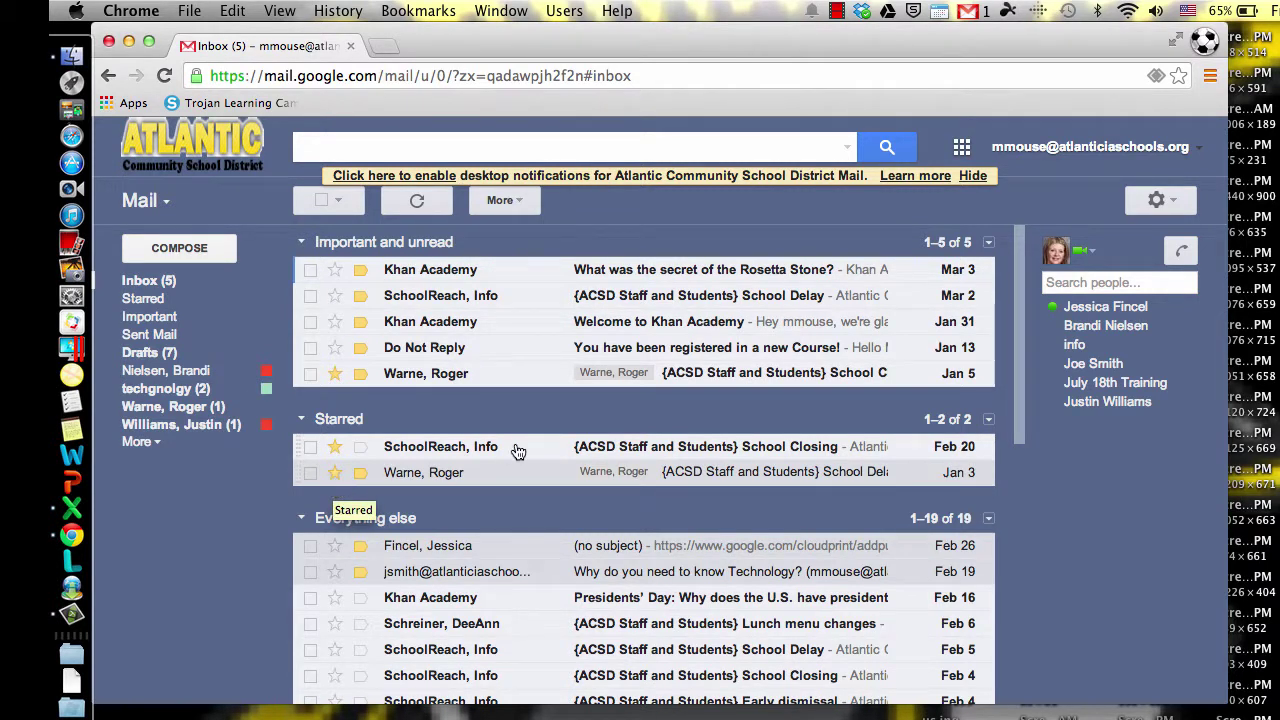
# Step: In Settings, add the red and blue stars to the stars in use and save
pyautogui.click(1181, 200)
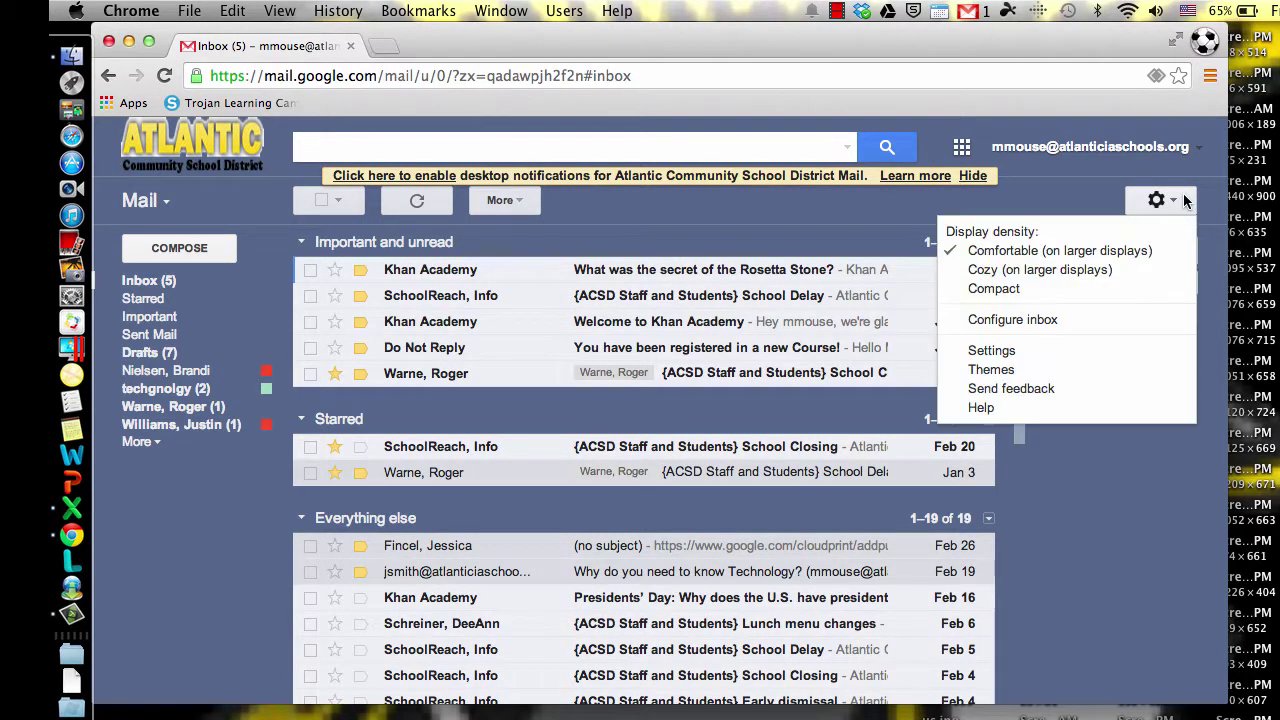
pyautogui.click(1018, 356)
pyautogui.scroll(-5, 776, 468)
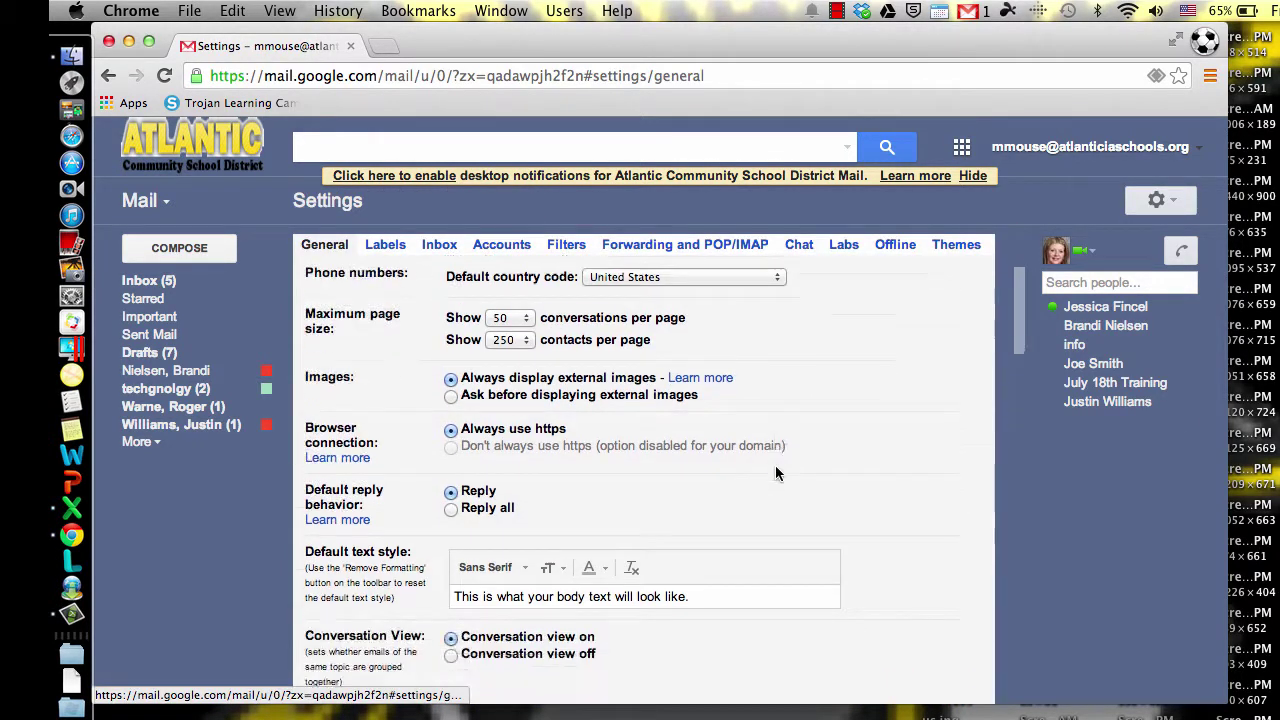
pyautogui.scroll(-5, 775, 473)
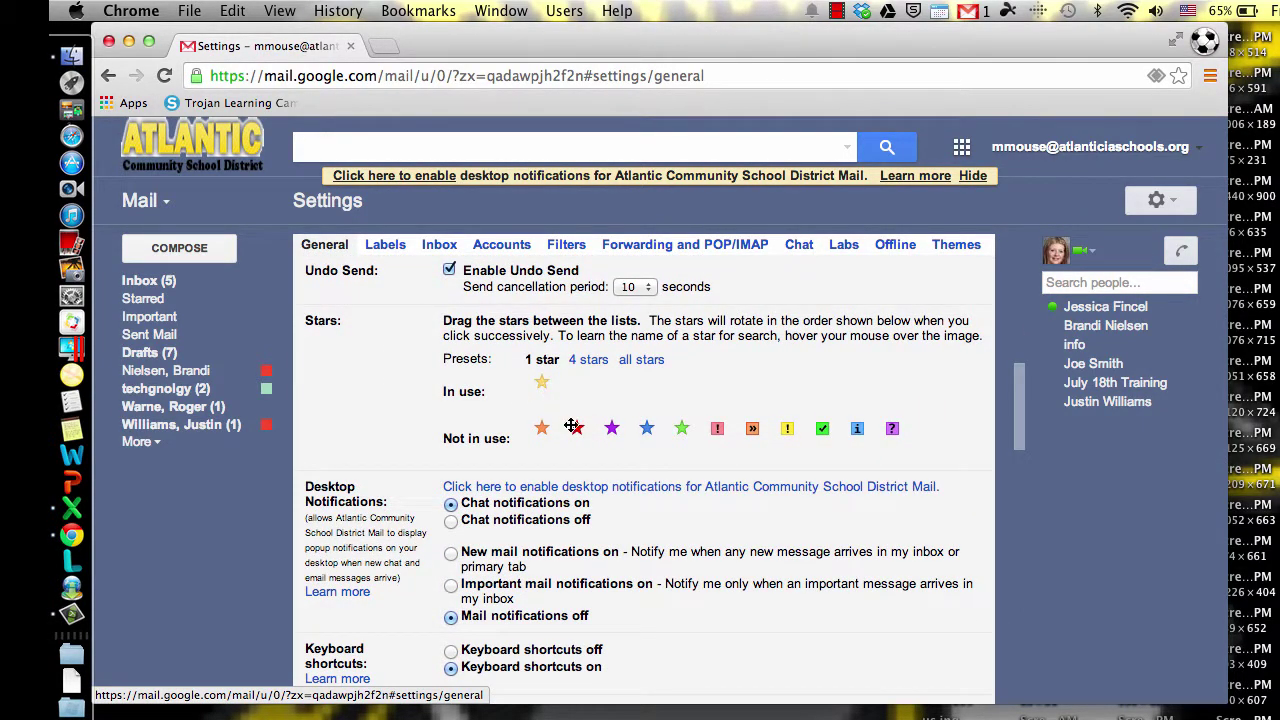
pyautogui.moveTo(575, 427); pyautogui.dragTo(611, 382)
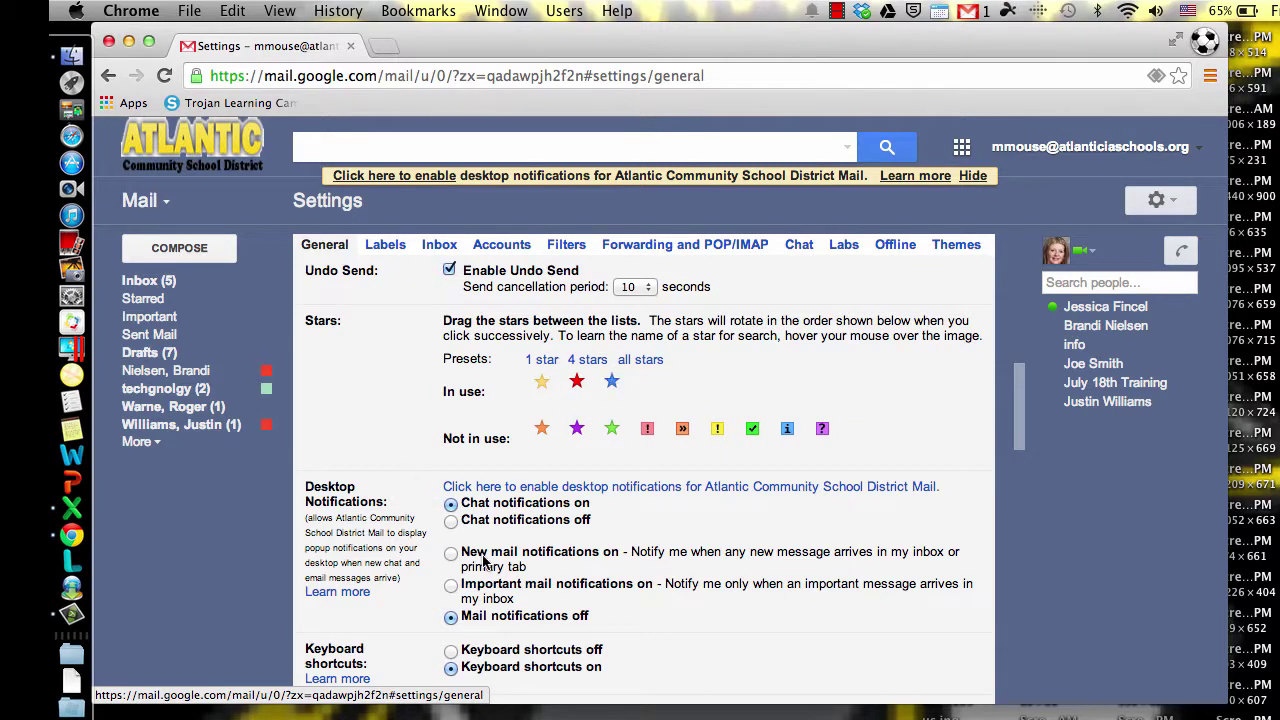
pyautogui.scroll(-3, 487, 563)
pyautogui.scroll(-10, 484, 563)
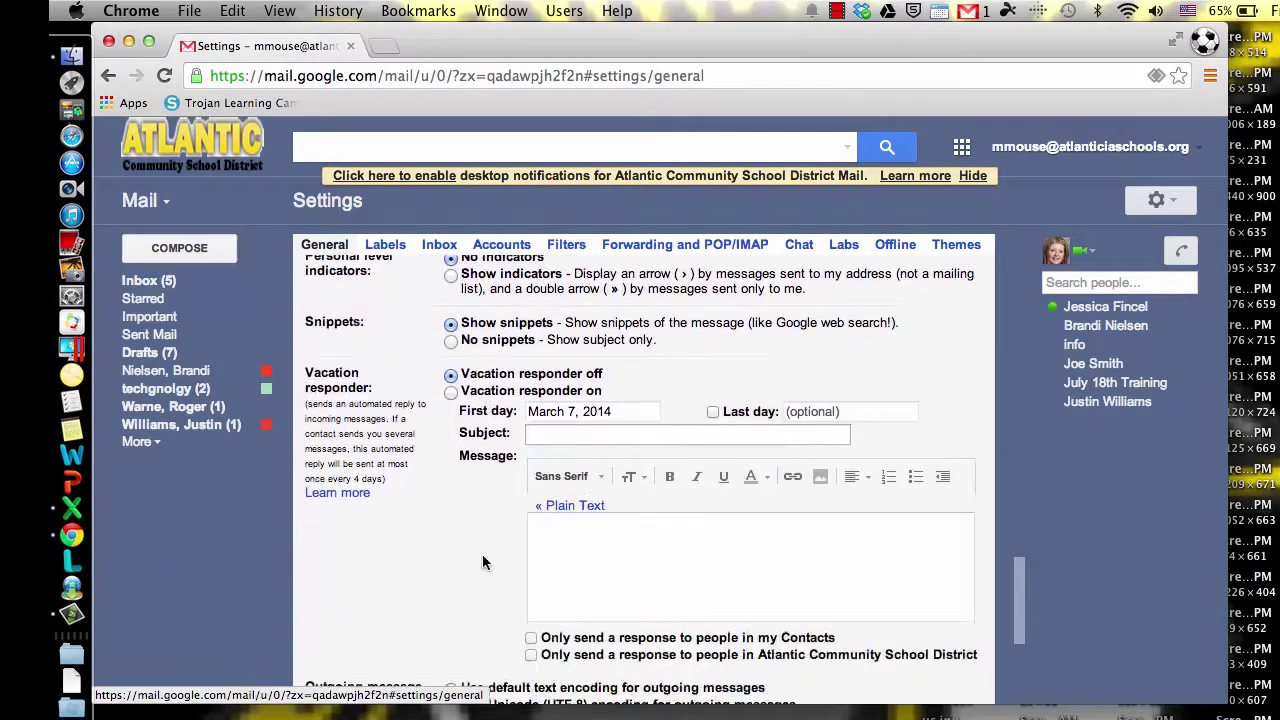
pyautogui.scroll(-2, 482, 560)
pyautogui.click(610, 558)
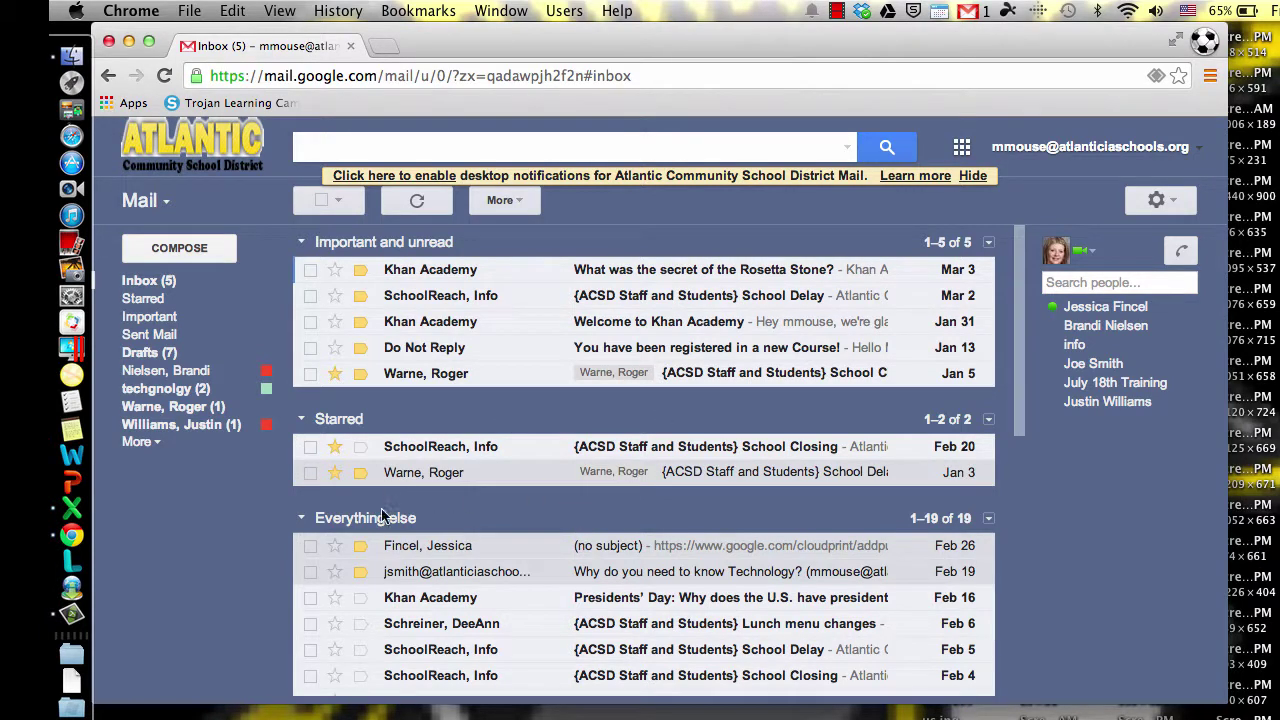
# Step: Cycle the Jan 3 School Delay message's star from yellow through red to blue
pyautogui.click(334, 472)
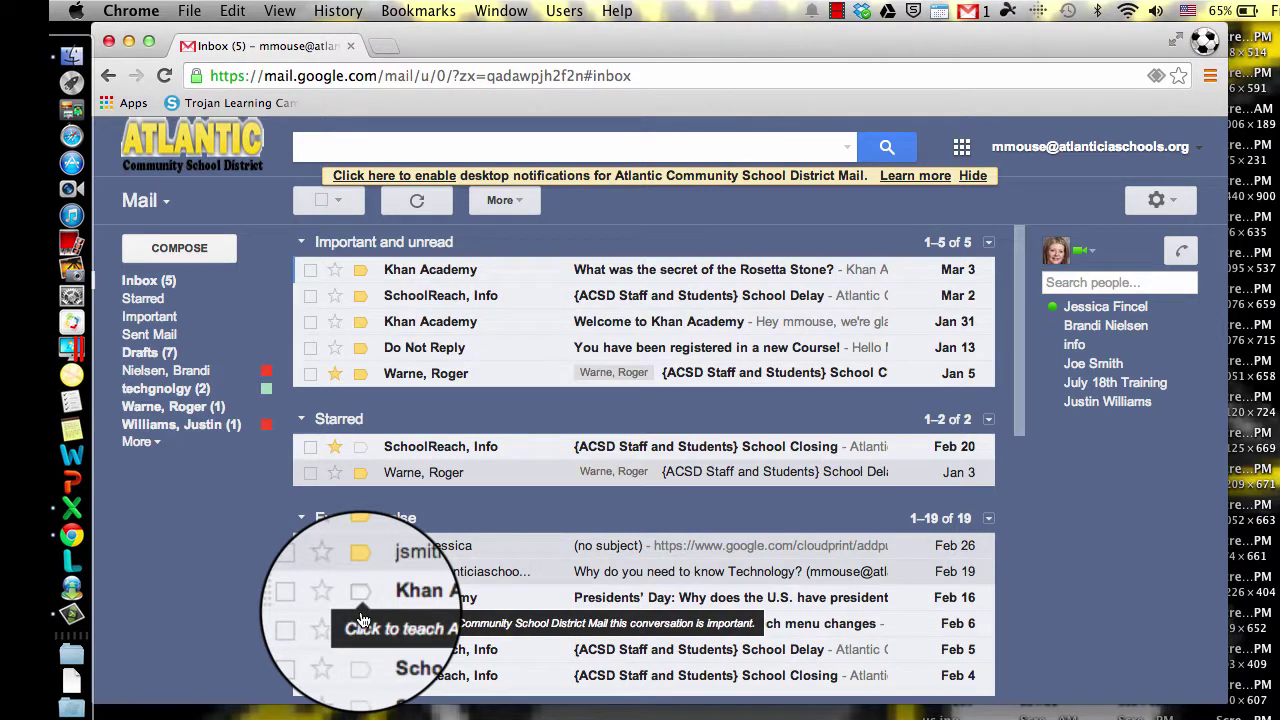
pyautogui.click(336, 476)
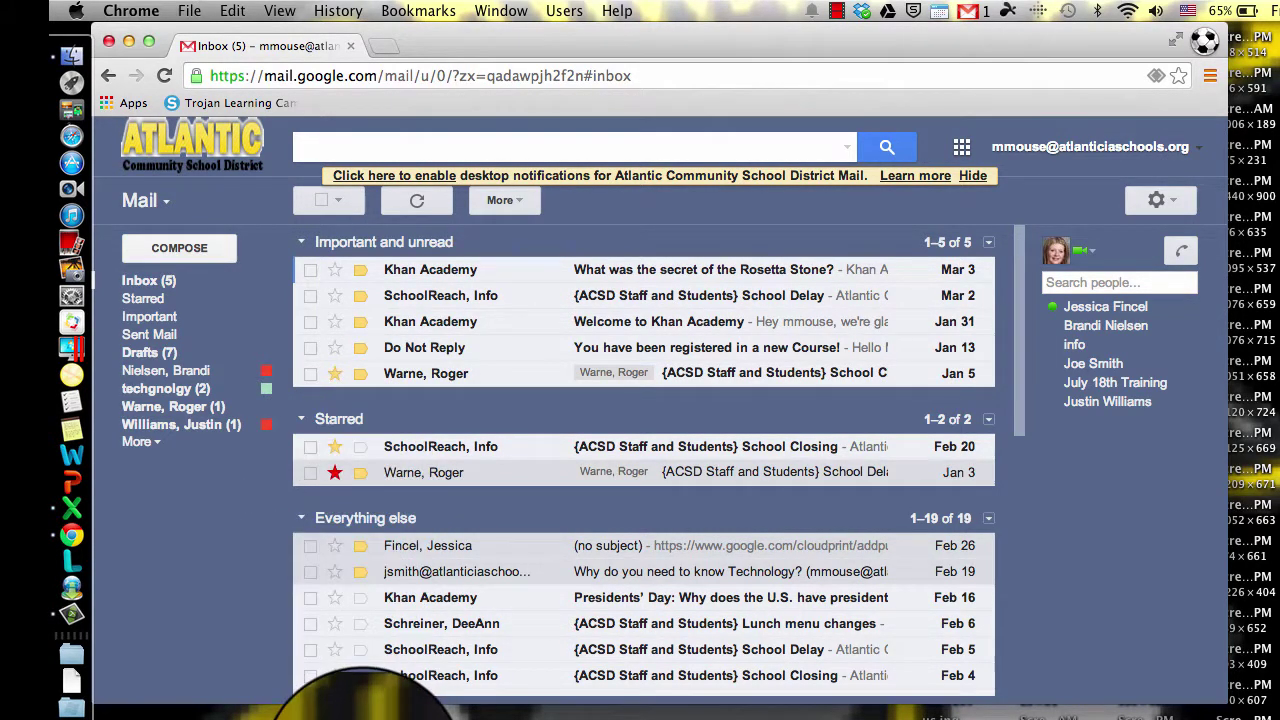
pyautogui.click(360, 714)
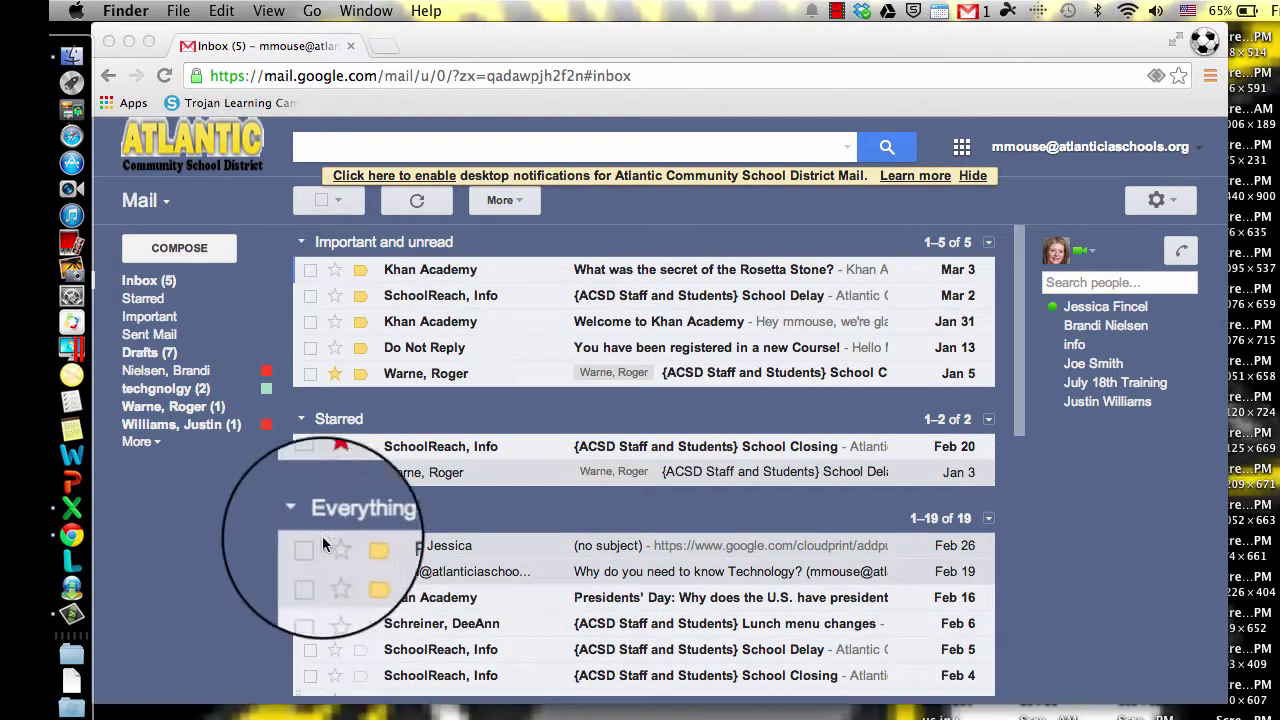
pyautogui.click(336, 476)
pyautogui.click(336, 476)
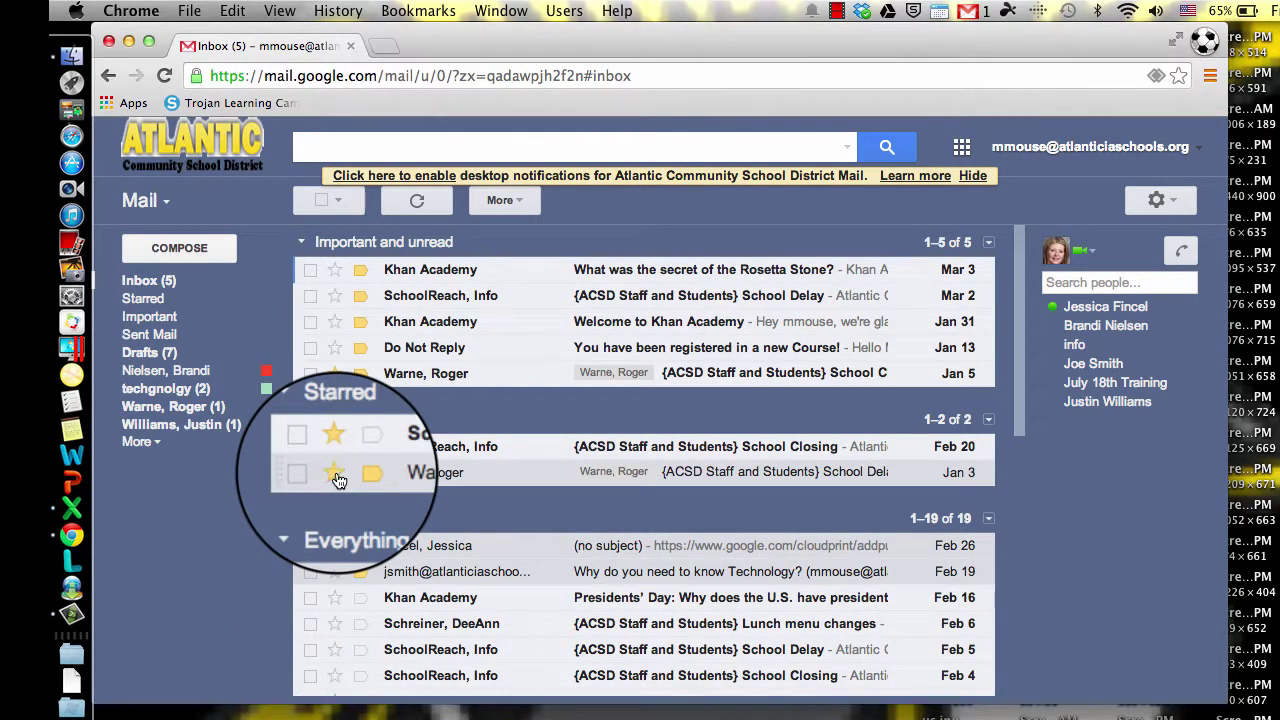
pyautogui.click(336, 476)
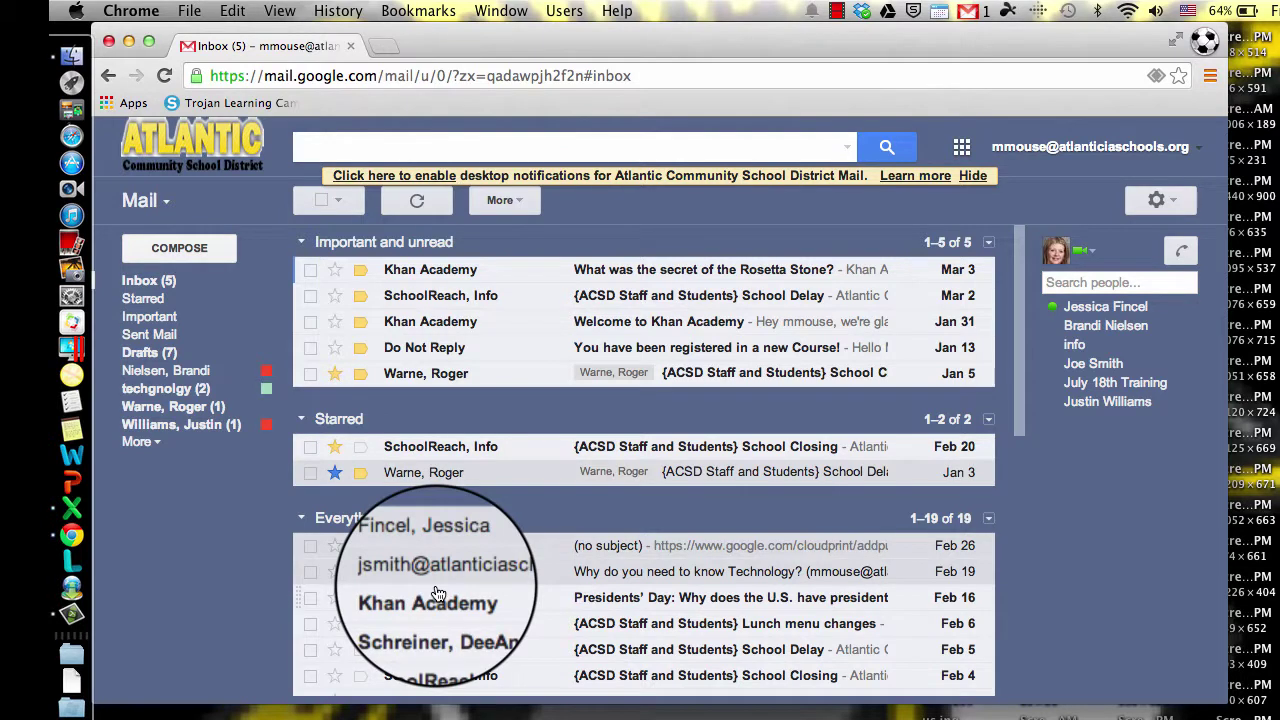
pyautogui.moveTo(436, 596); pyautogui.dragTo(330, 585)
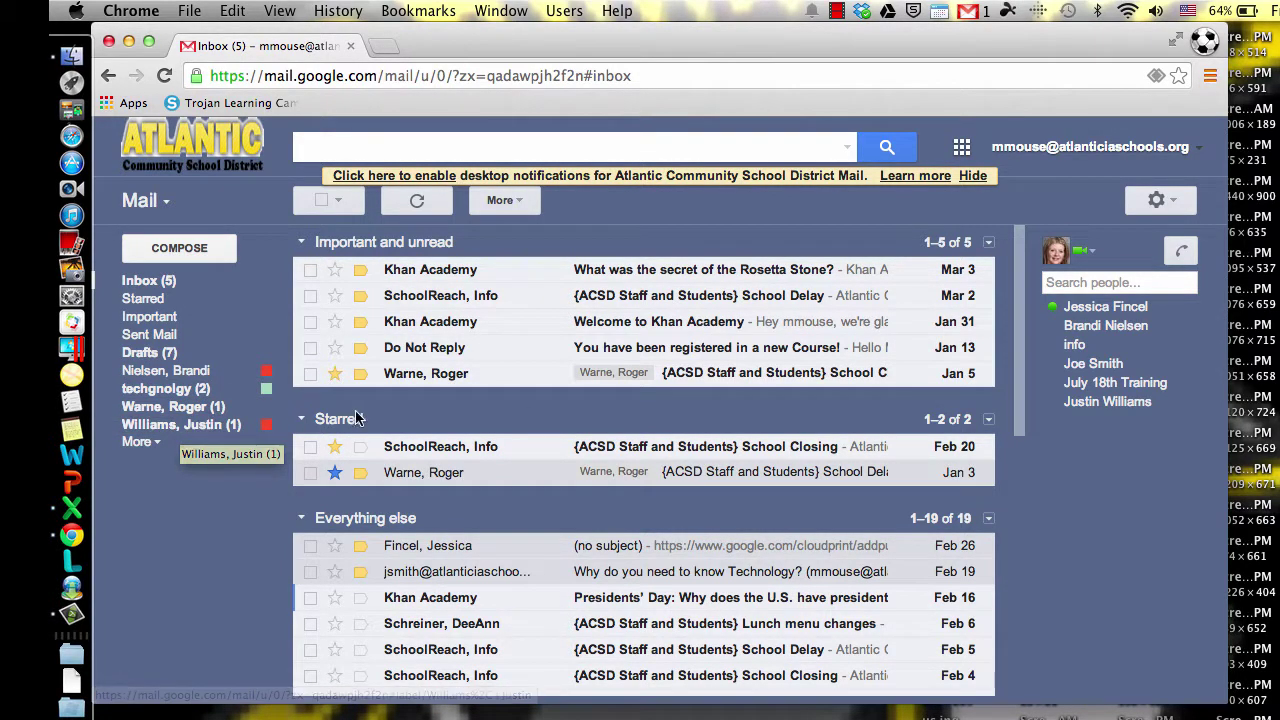
# Step: Create an unnested 'Khan Academy' label, then open the Jan 3 School Delay message
pyautogui.click(155, 445)
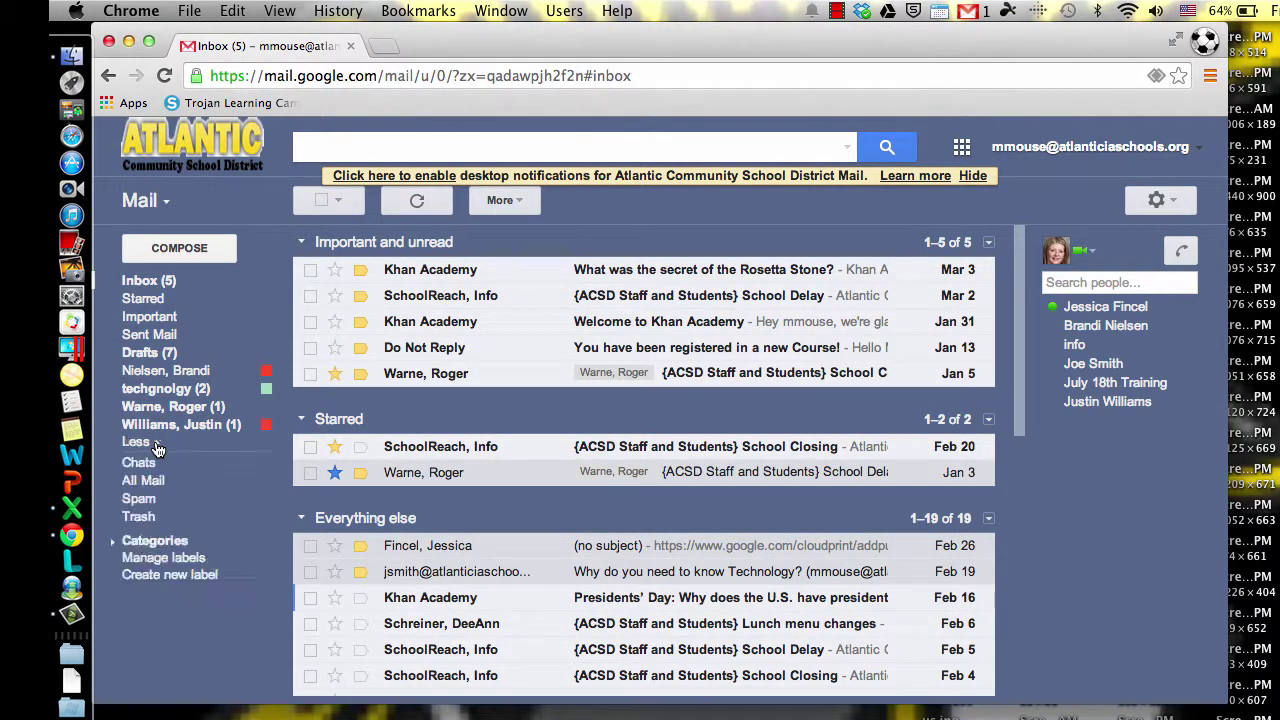
pyautogui.click(175, 578)
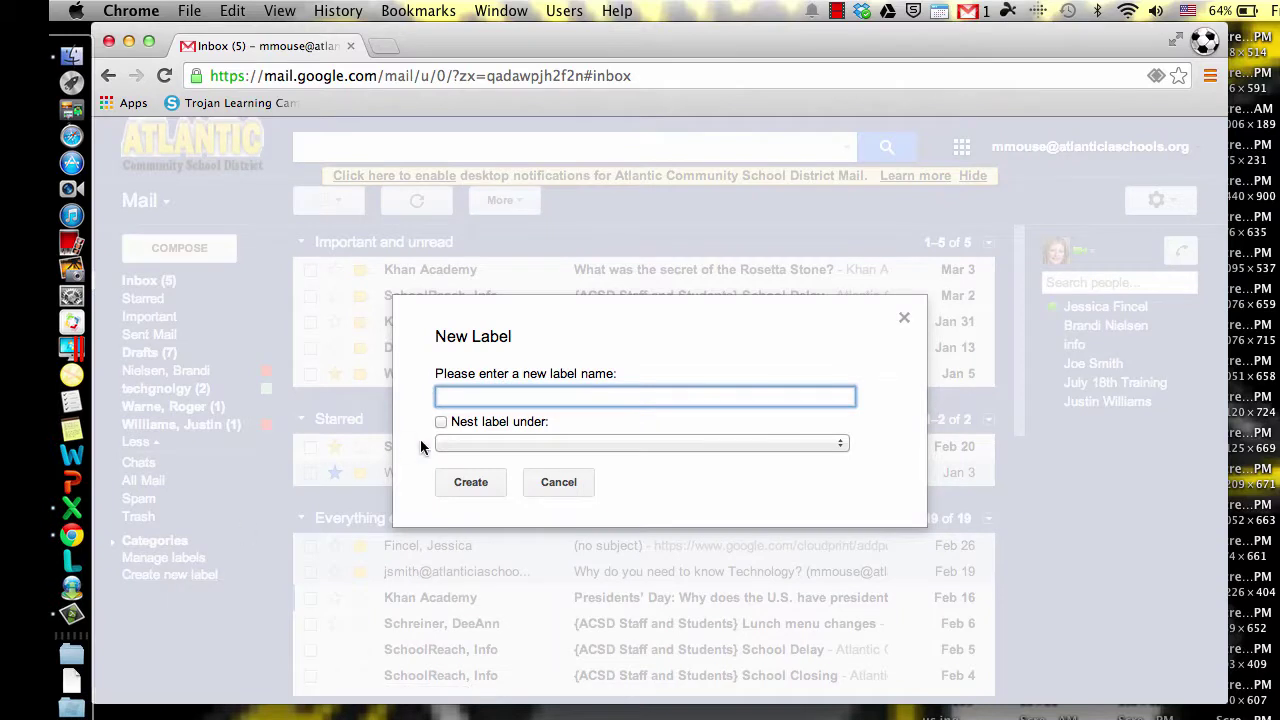
pyautogui.write('Khan Academy')
pyautogui.click(792, 449)
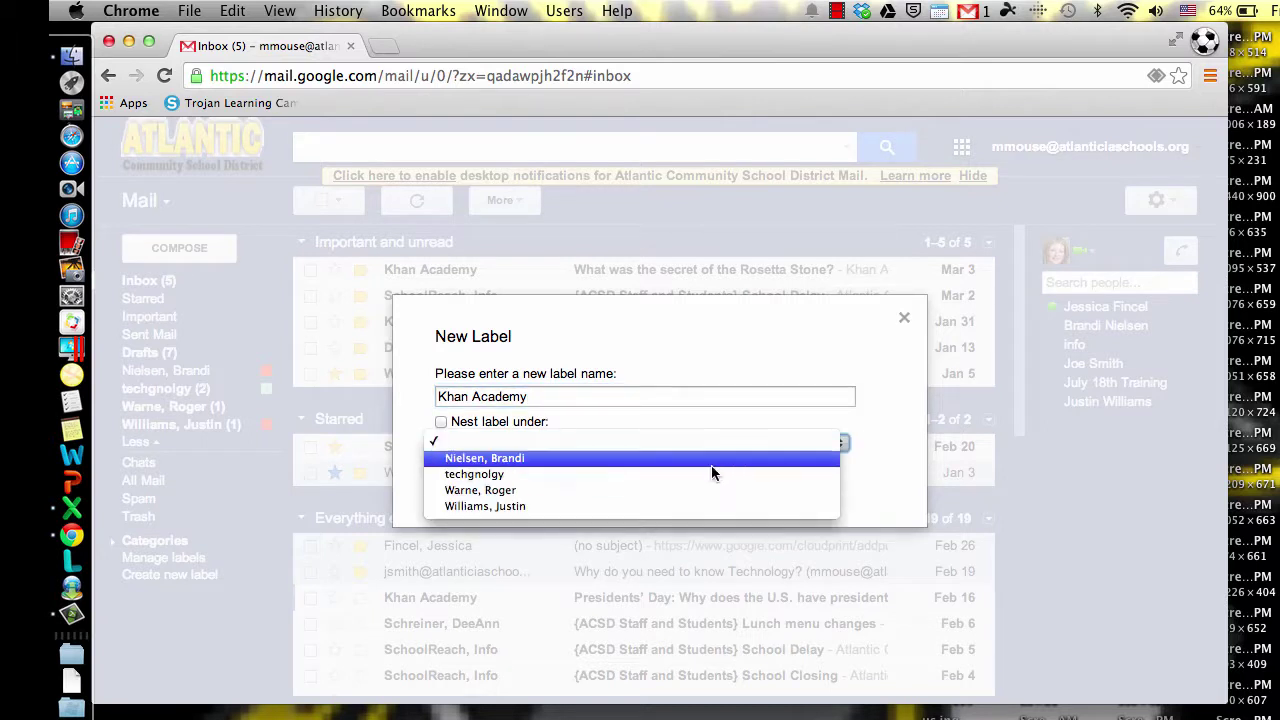
pyautogui.click(702, 397)
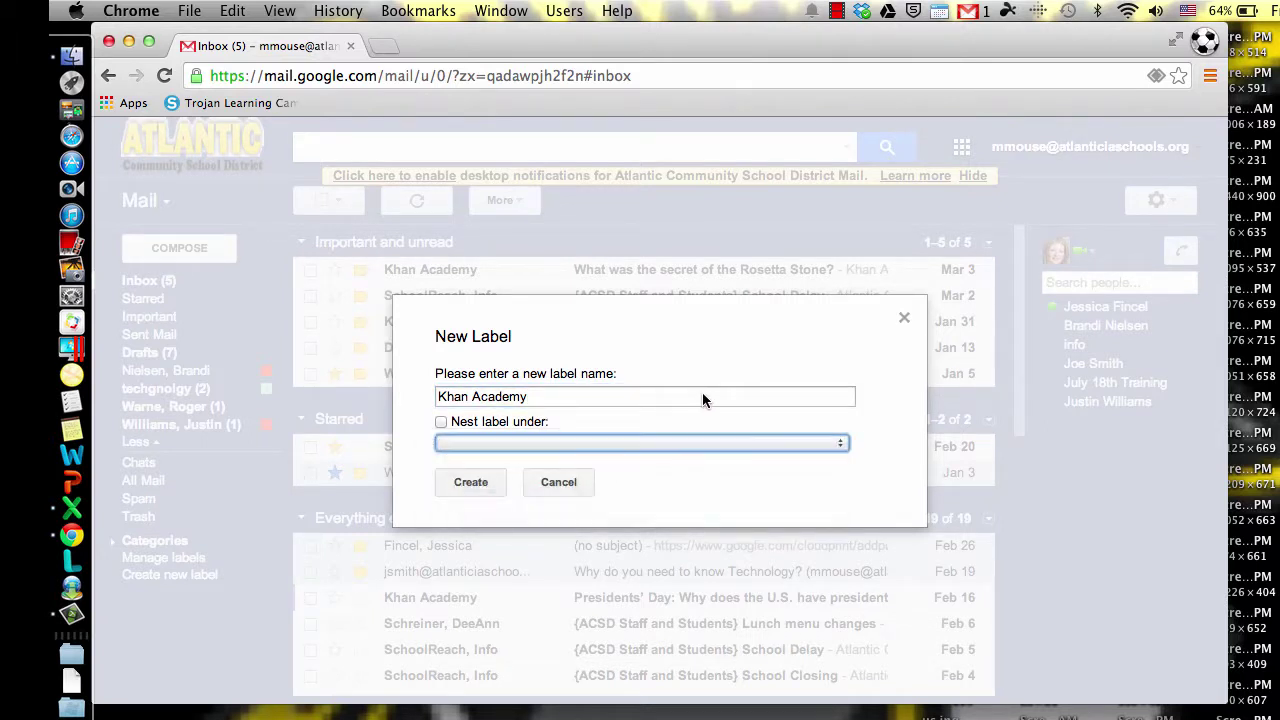
pyautogui.click(481, 484)
pyautogui.click(481, 481)
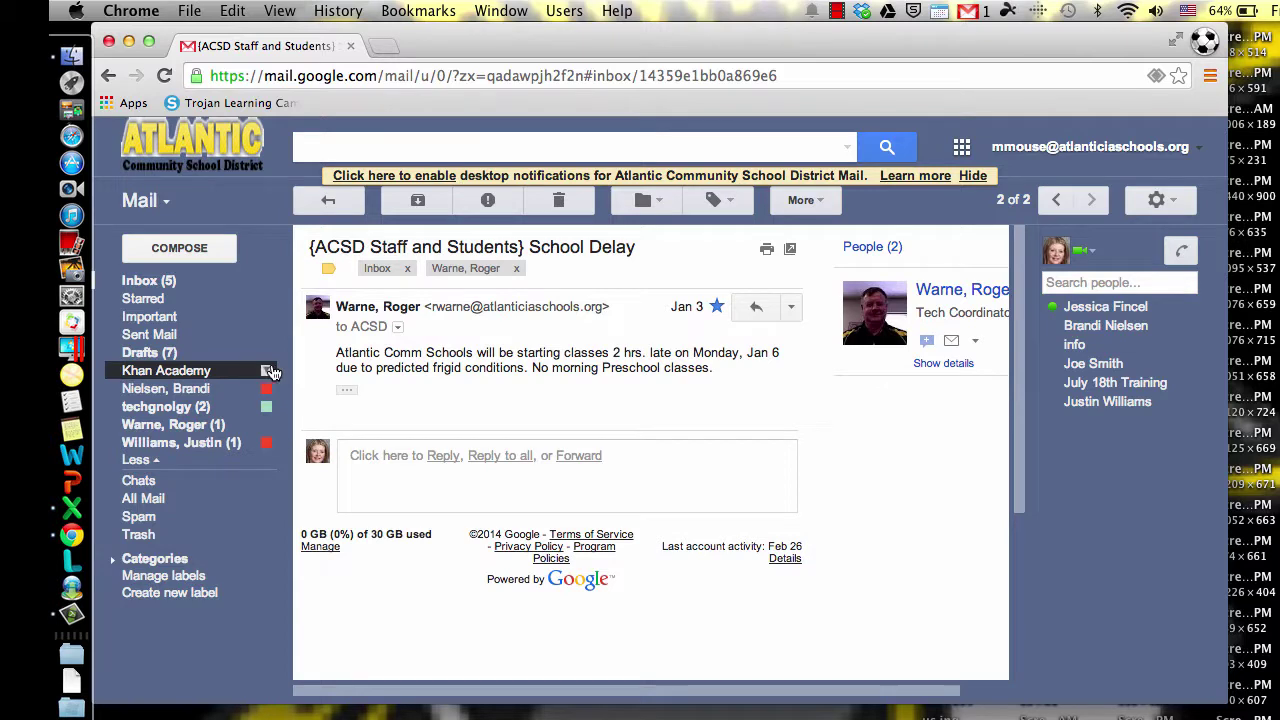
# Step: Set the Khan Academy label colour to green and return to the inbox
pyautogui.click(267, 370)
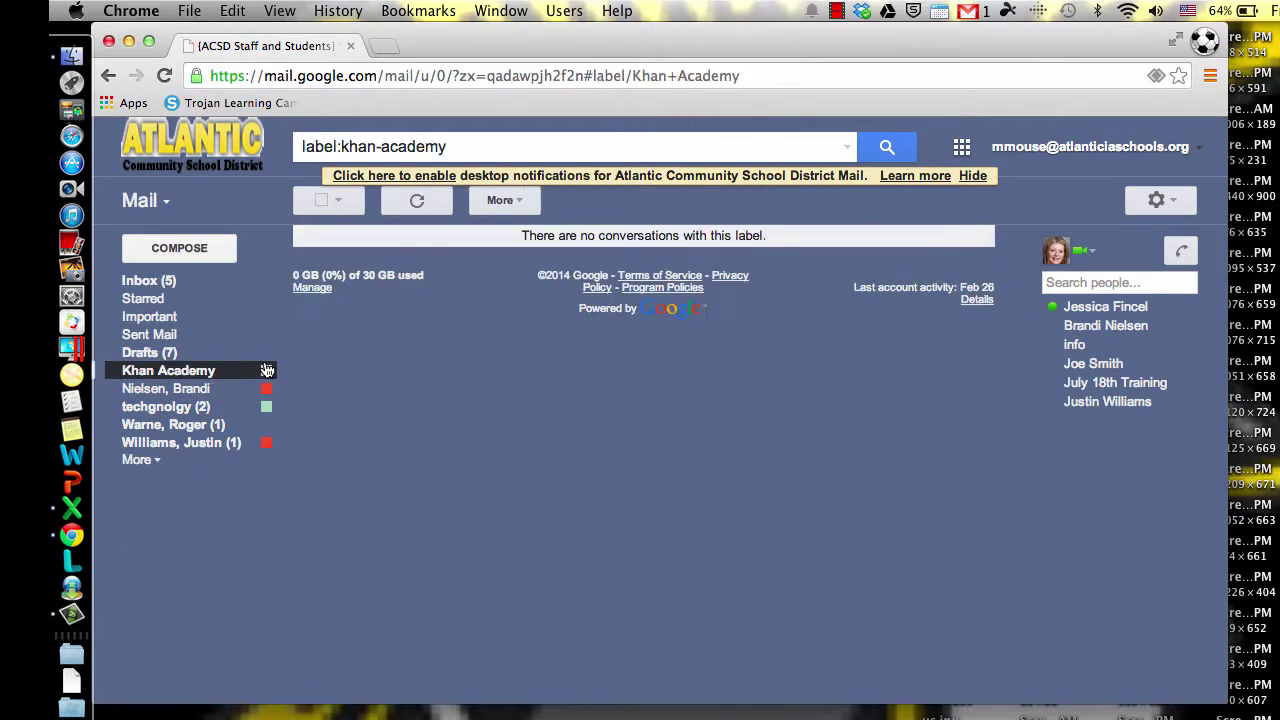
pyautogui.click(267, 372)
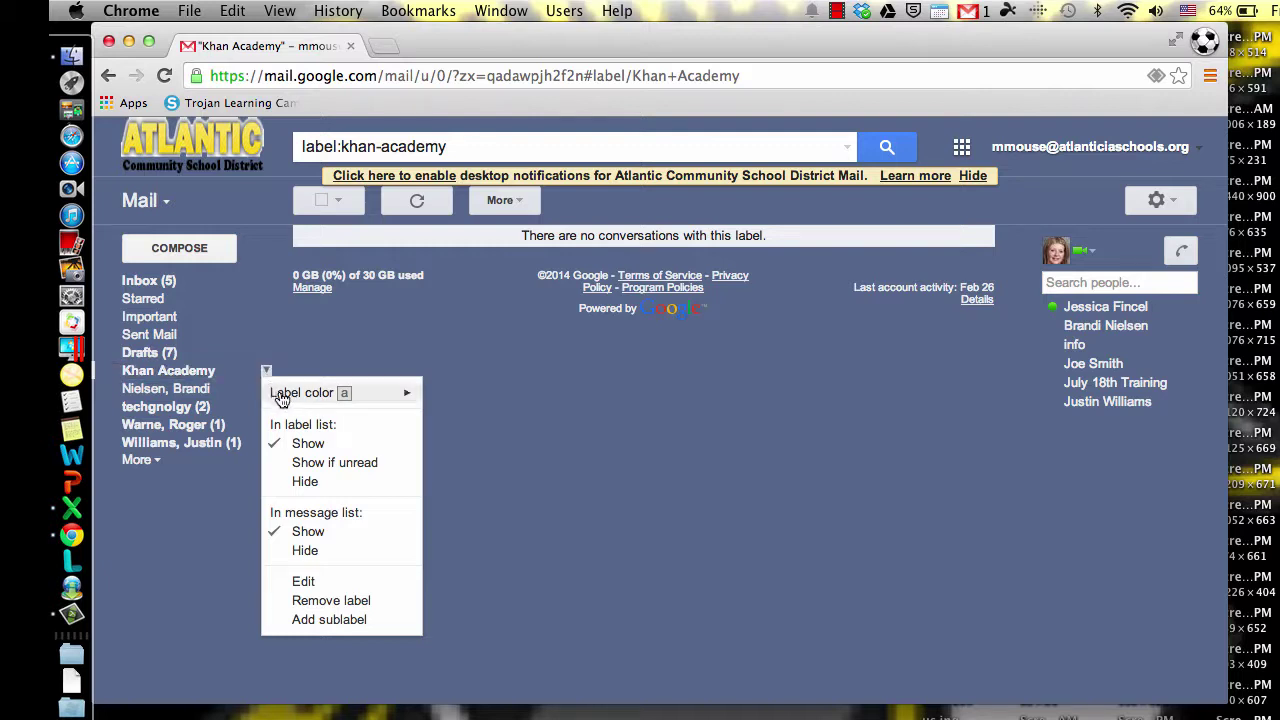
pyautogui.moveTo(329, 395)
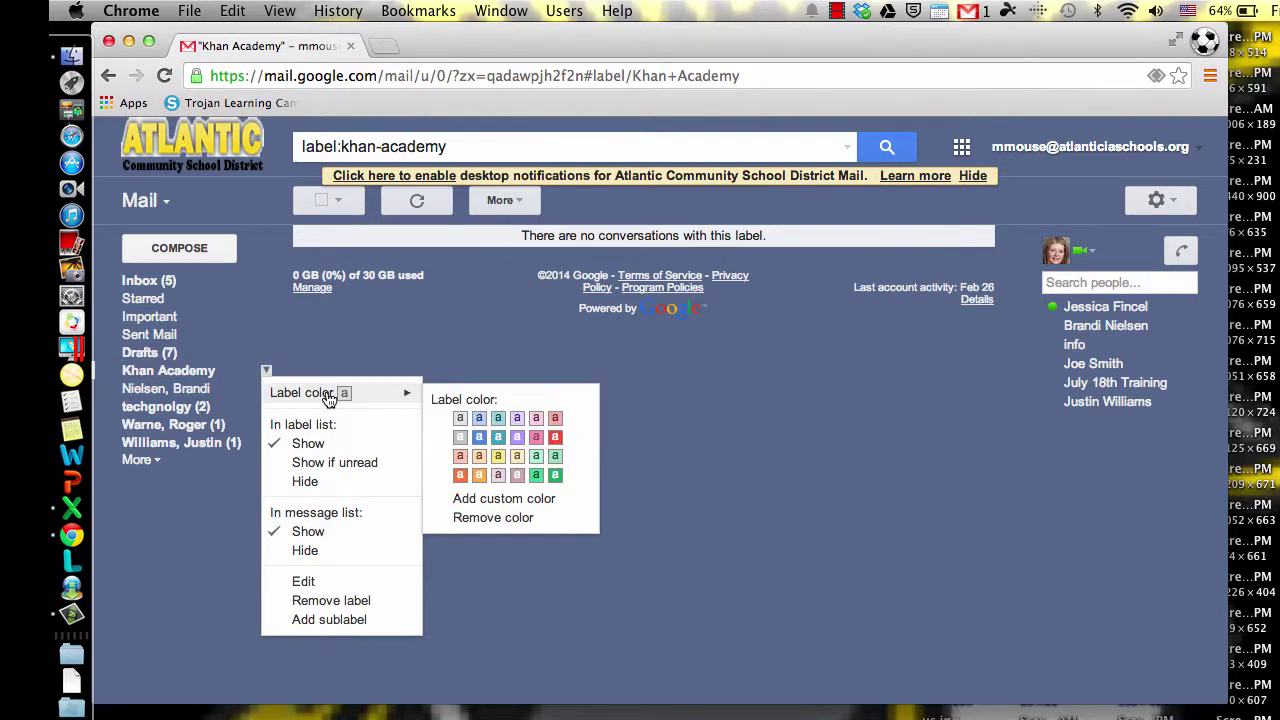
pyautogui.click(556, 477)
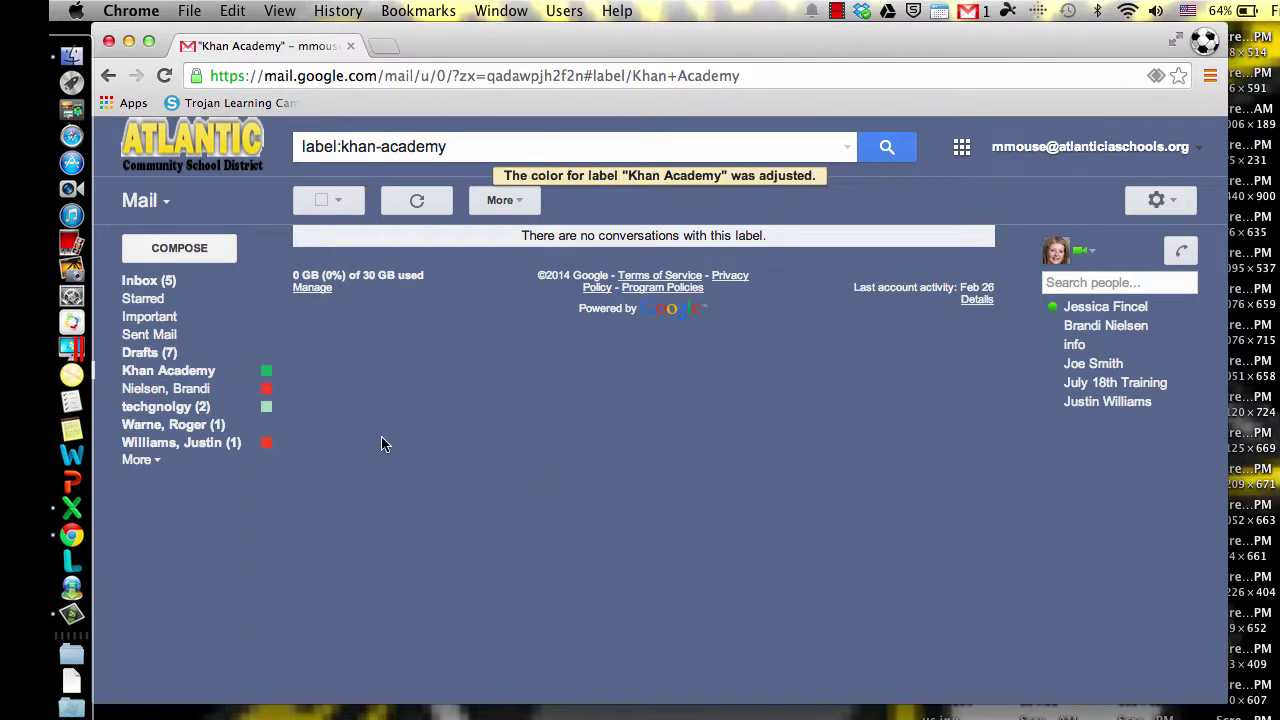
pyautogui.click(175, 281)
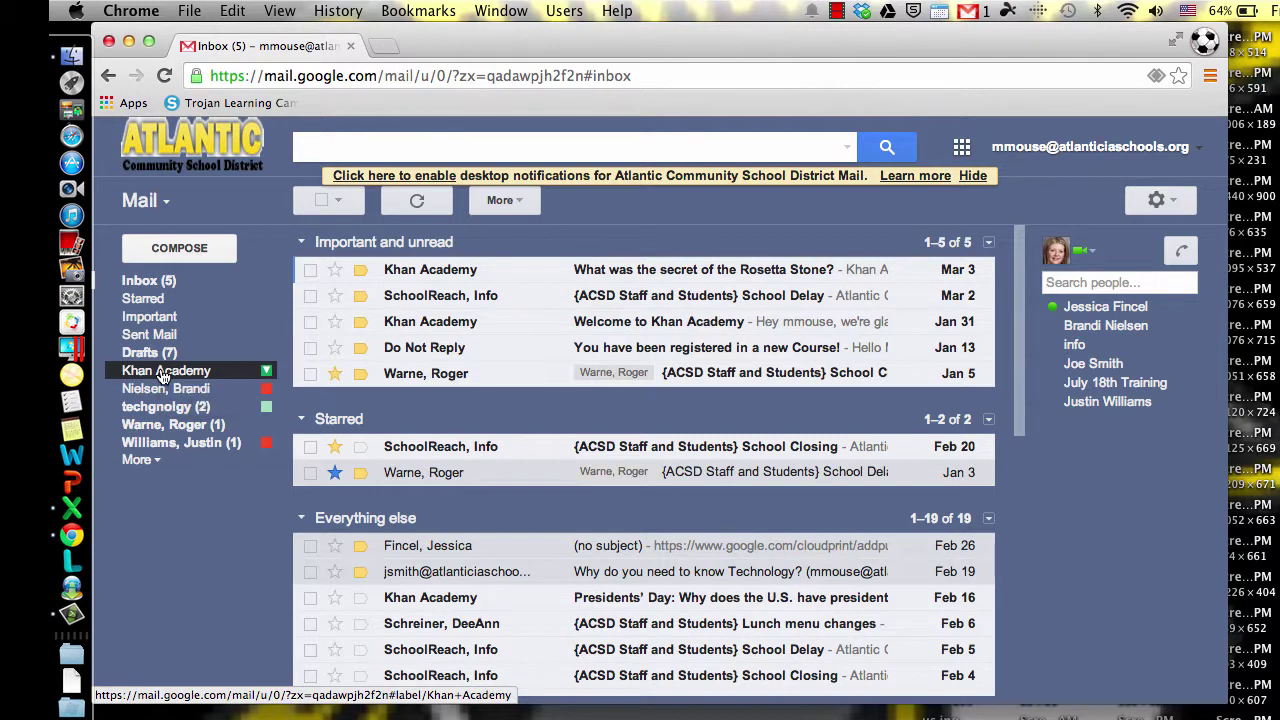
# Step: Drag the Khan Academy label onto the Mar 3 Rosetta Stone message row
pyautogui.moveTo(164, 373); pyautogui.dragTo(478, 272)
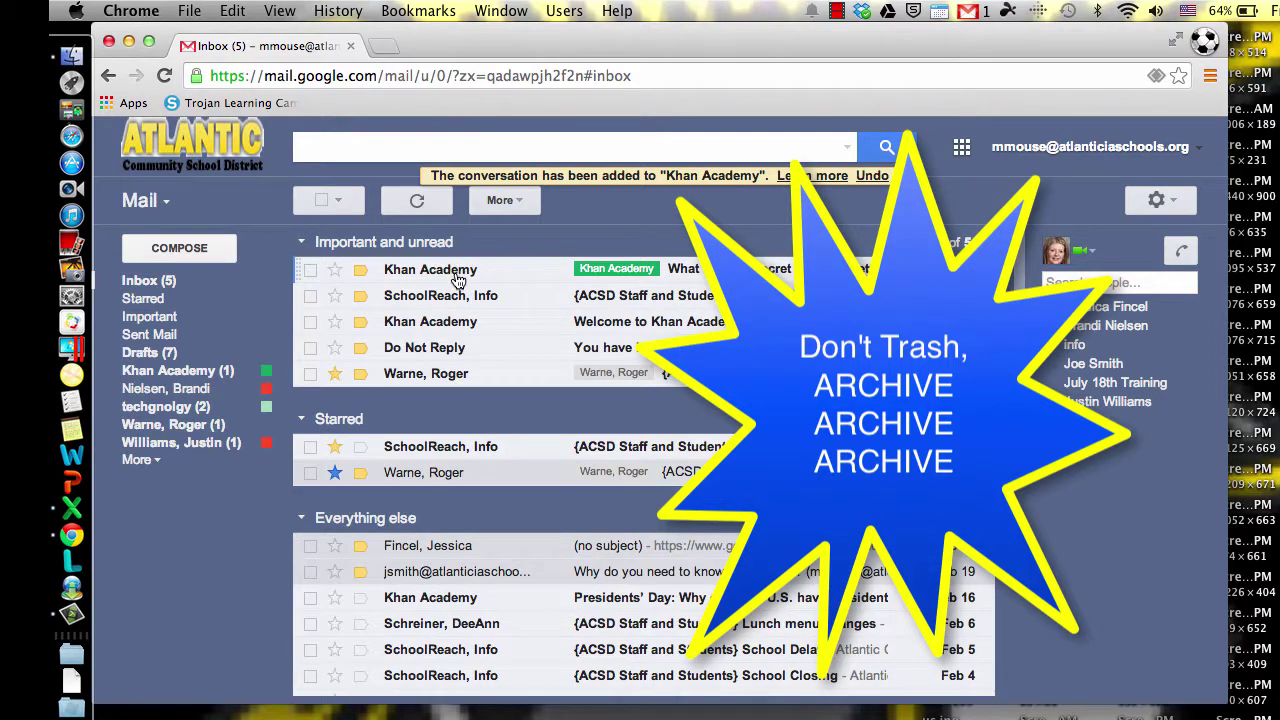
pyautogui.moveTo(452, 279)
# Step: Open the Khan Academy Rosetta Stone conversation and archive it
pyautogui.click(311, 277)
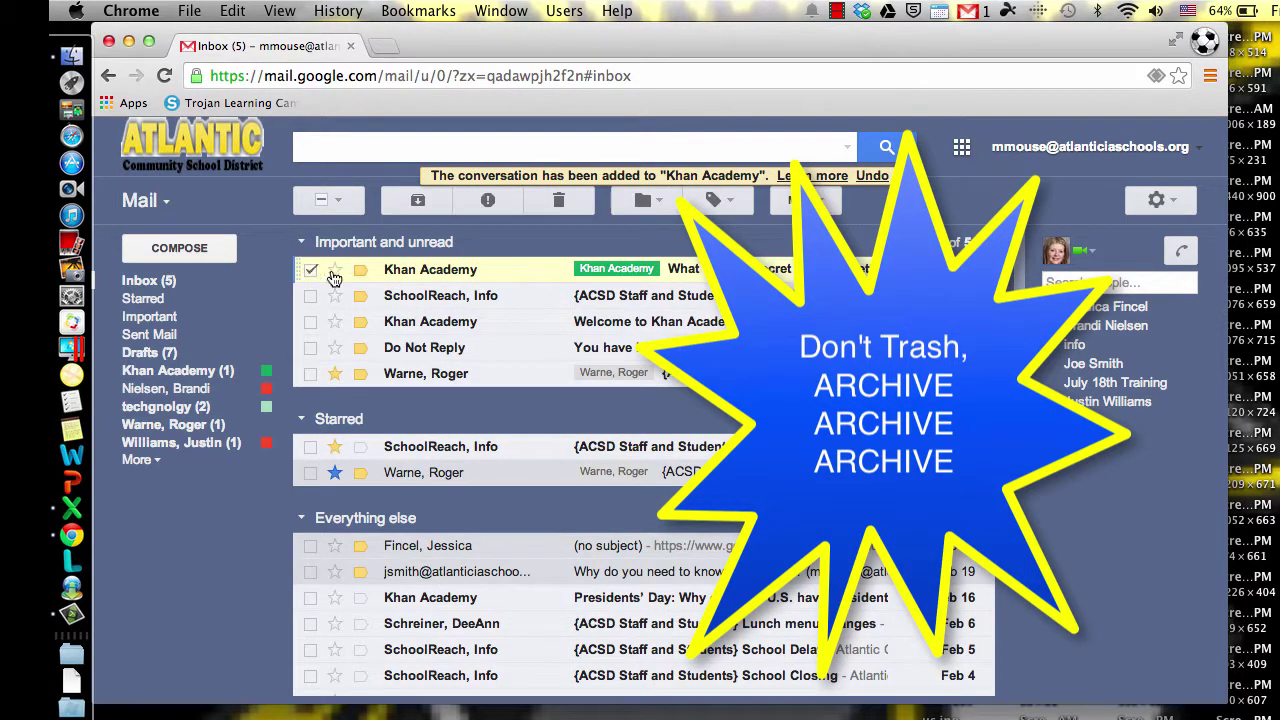
pyautogui.click(407, 279)
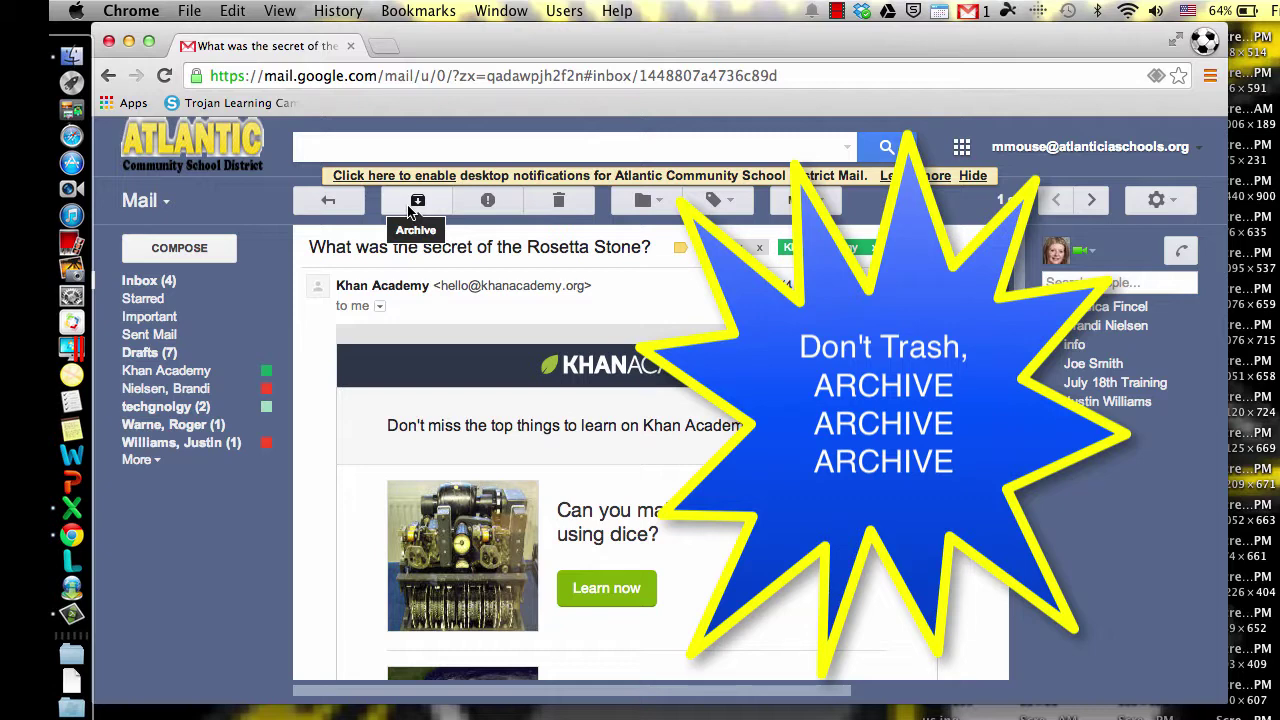
pyautogui.scroll(-5, 551, 378)
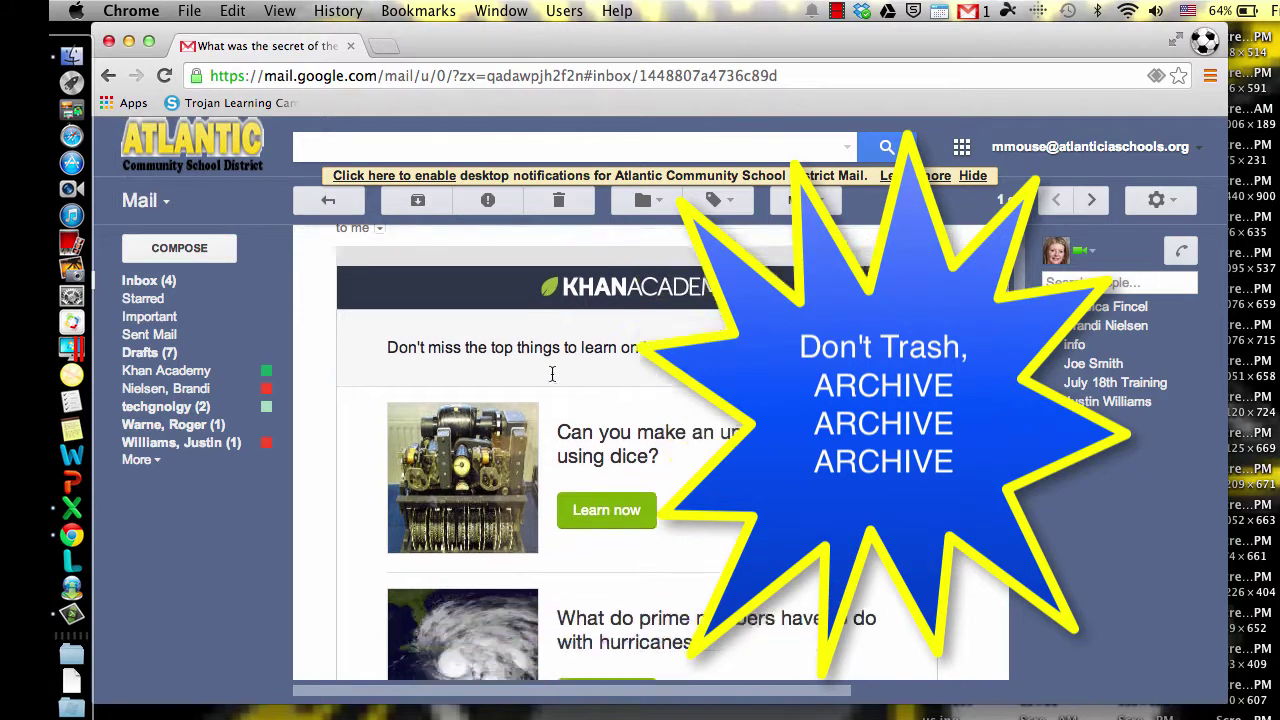
pyautogui.scroll(5, 551, 372)
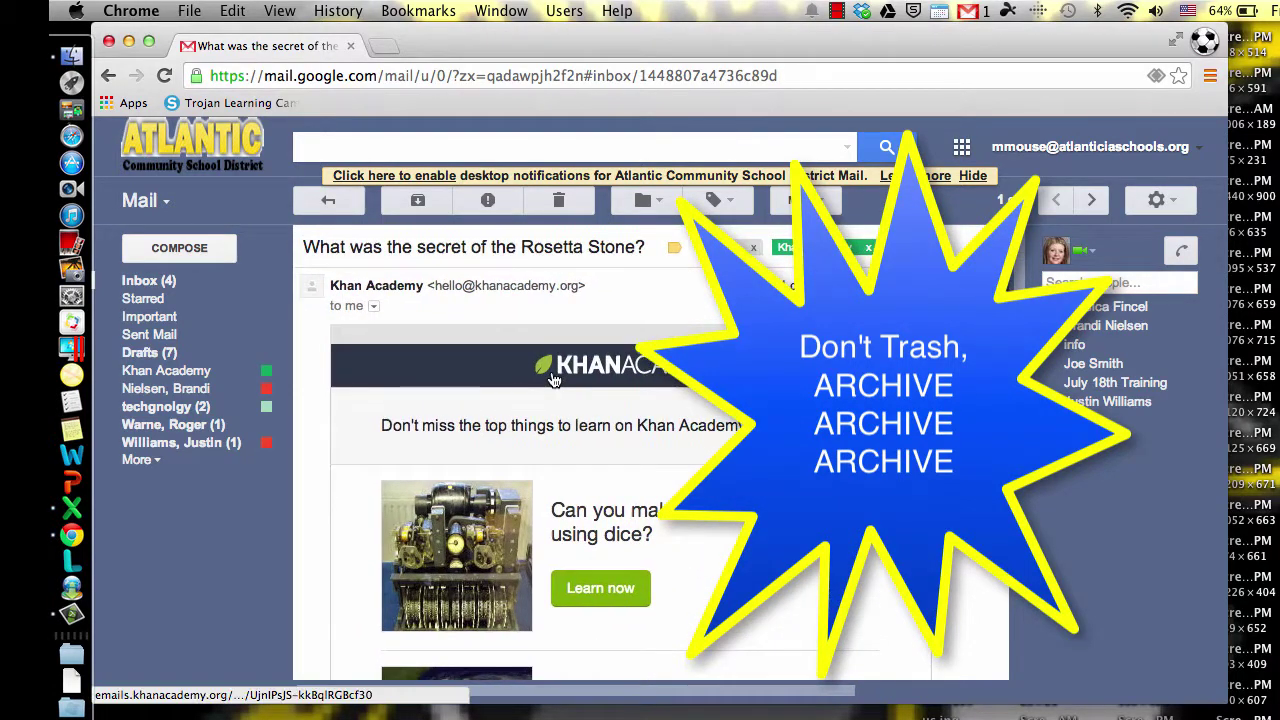
pyautogui.click(418, 203)
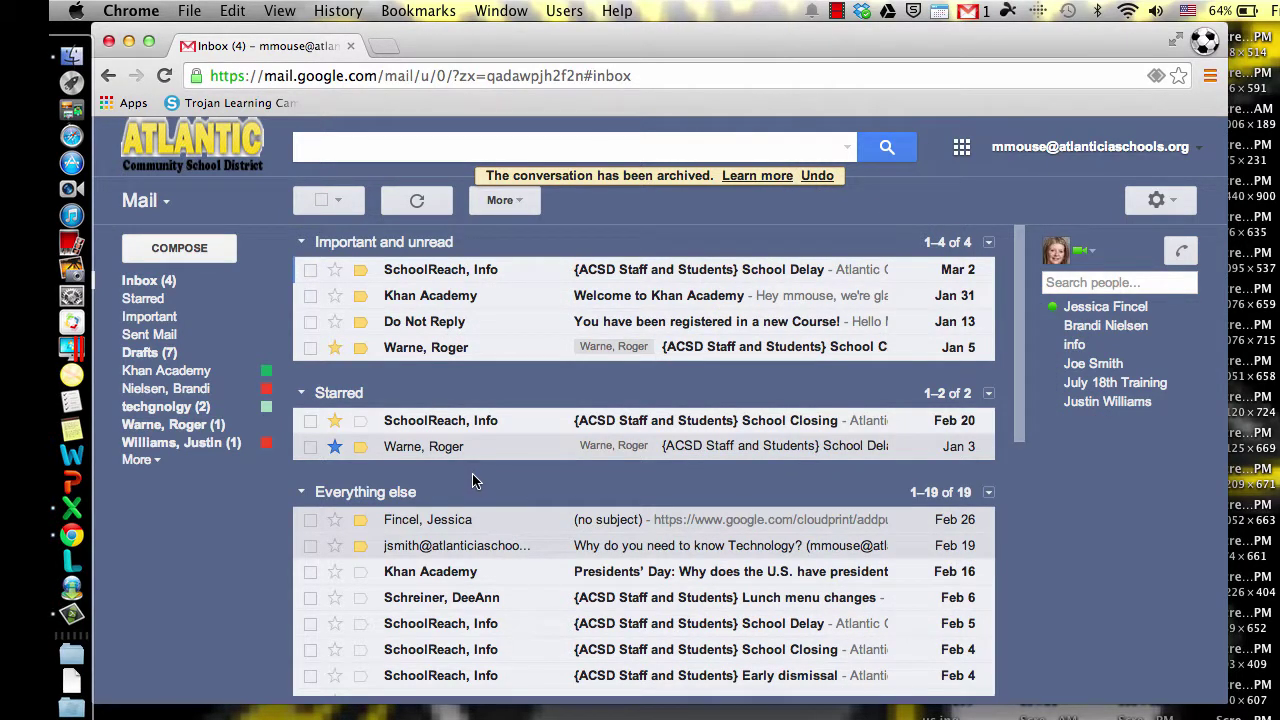
# Step: Find the archived Rosetta Stone message under Khan Academy and All Mail, then view Trash
pyautogui.click(178, 372)
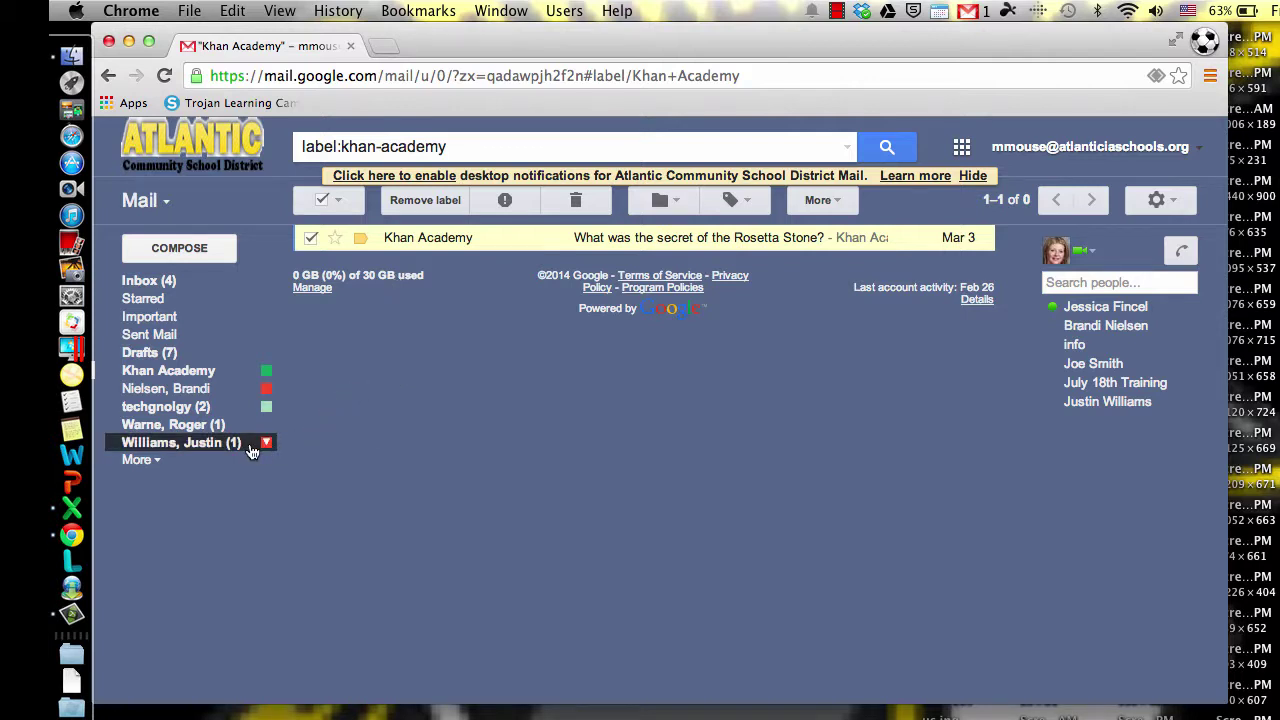
pyautogui.click(156, 462)
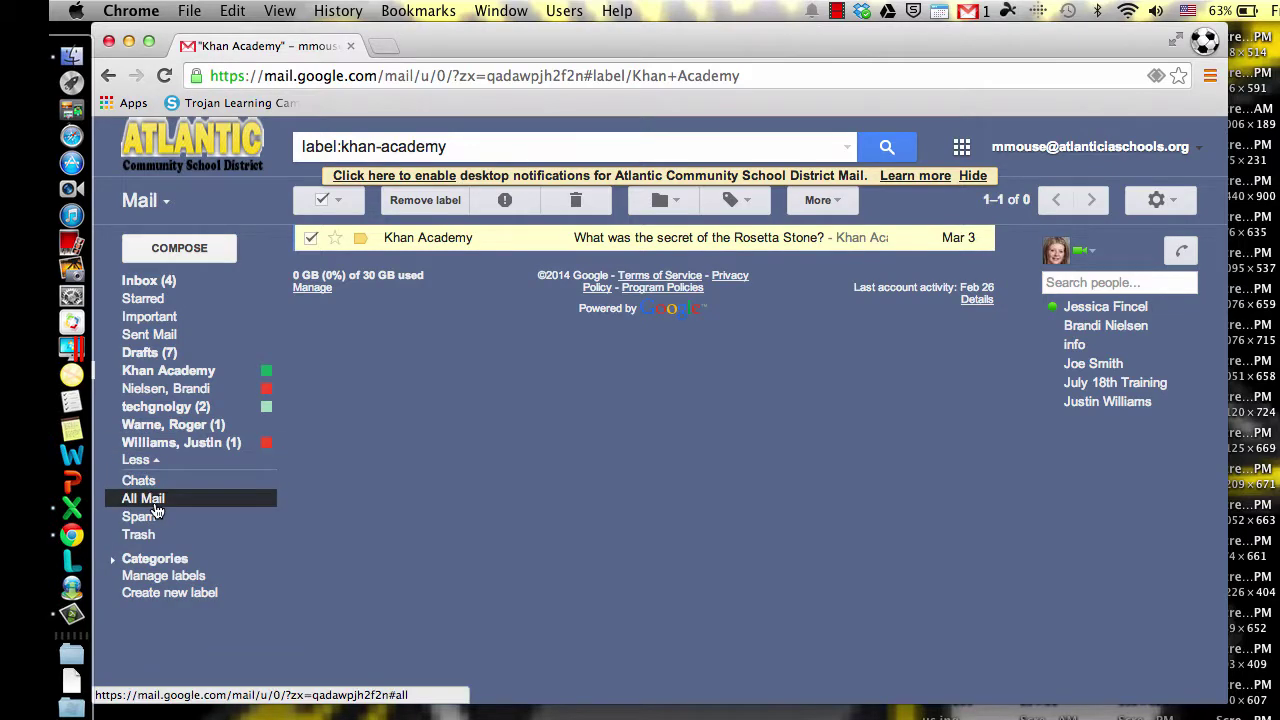
pyautogui.click(145, 498)
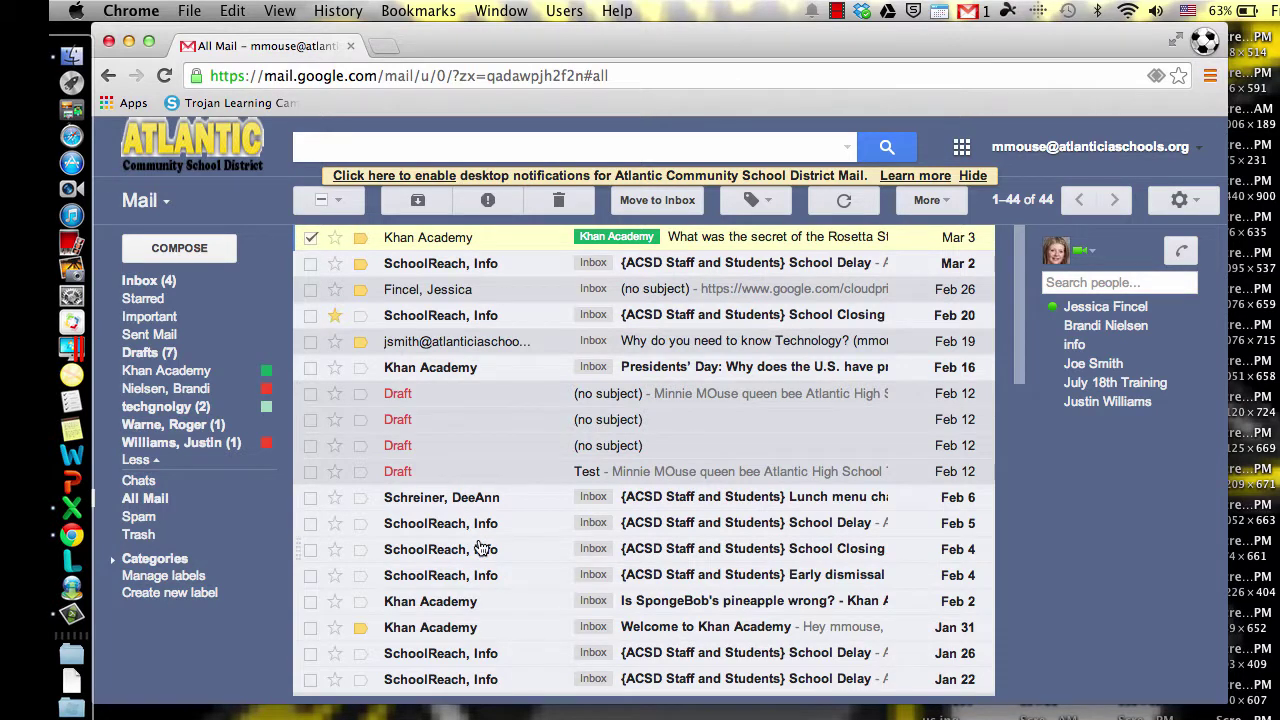
pyautogui.scroll(-15, 480, 548)
pyautogui.scroll(15, 480, 548)
pyautogui.scroll(-15, 480, 548)
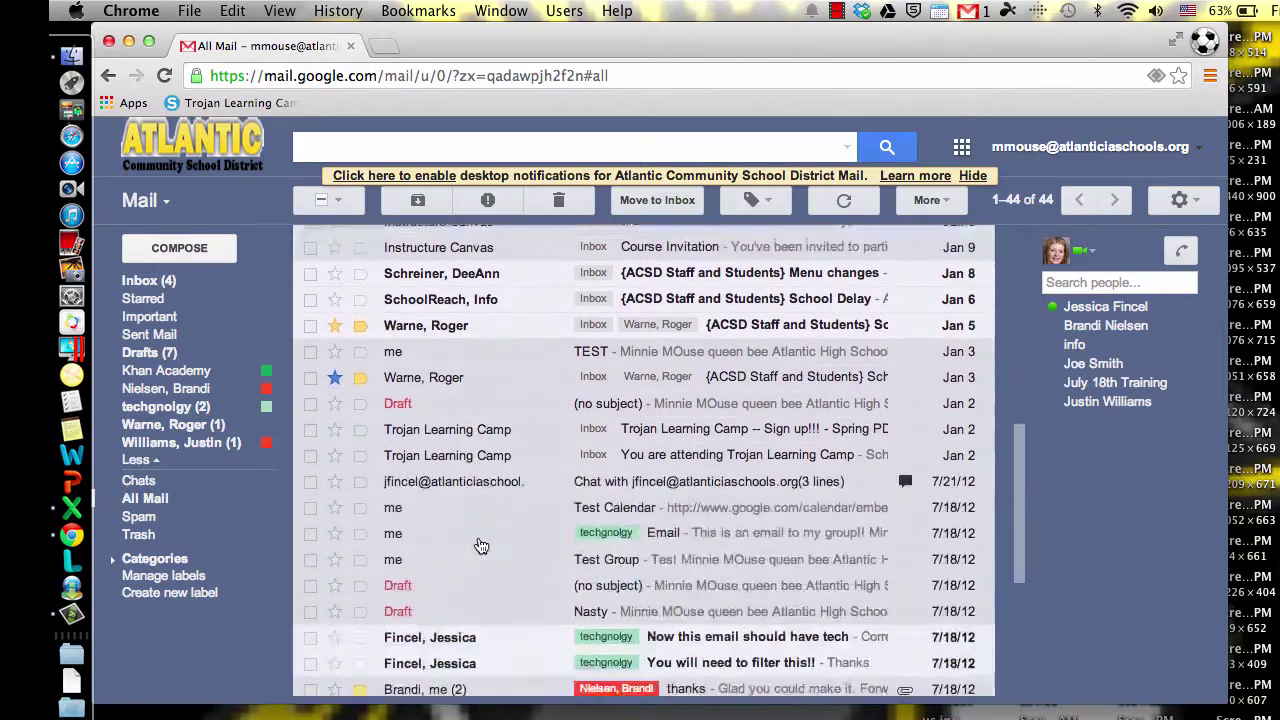
pyautogui.scroll(-3, 480, 546)
pyautogui.scroll(10, 480, 546)
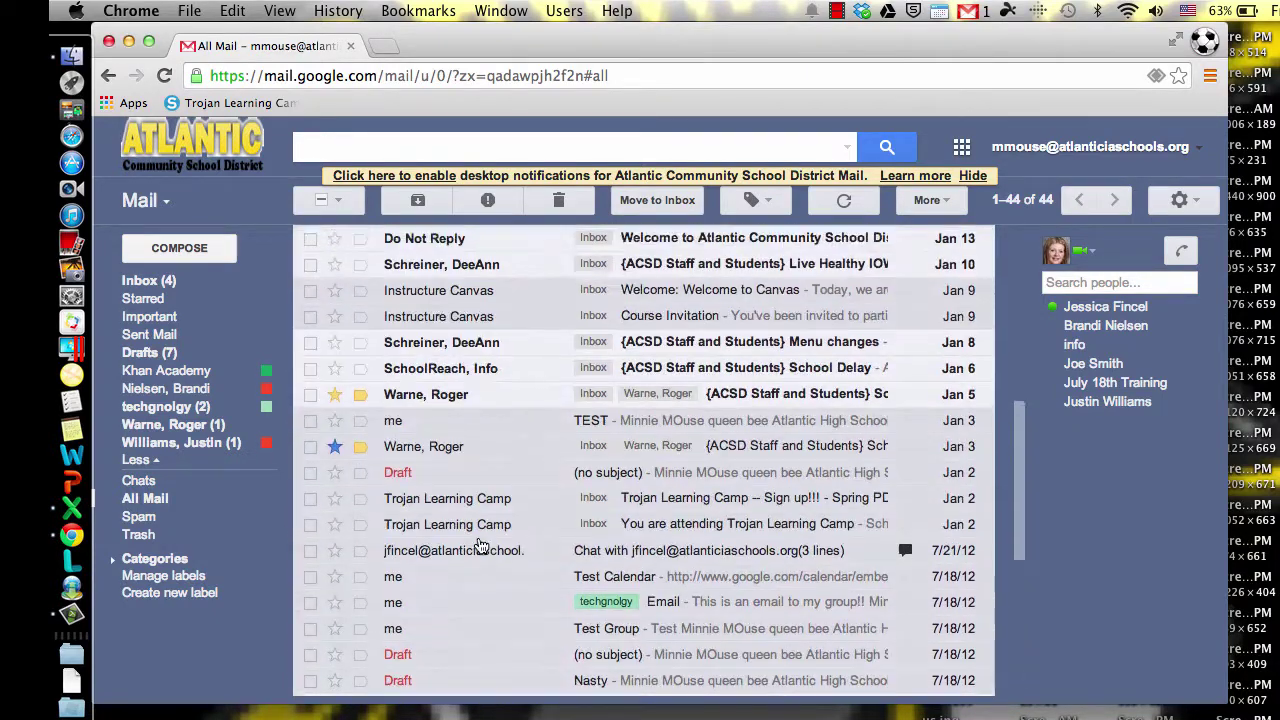
pyautogui.scroll(2, 480, 546)
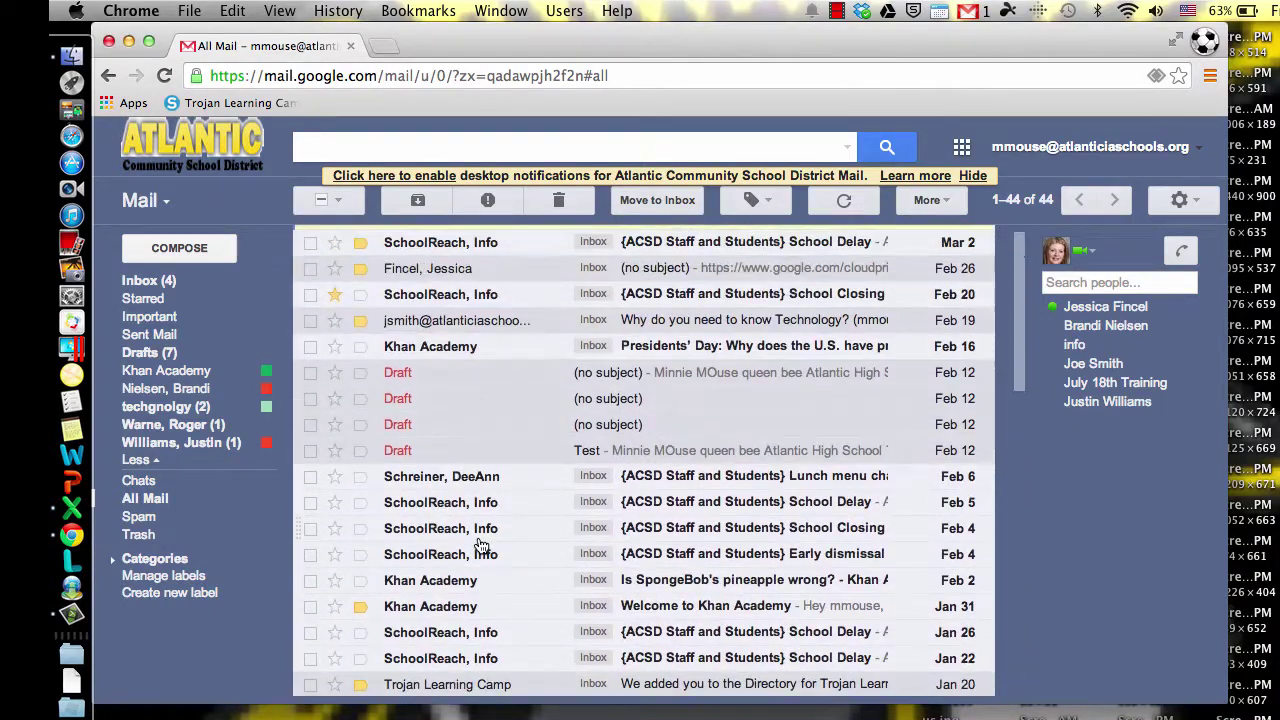
pyautogui.click(147, 543)
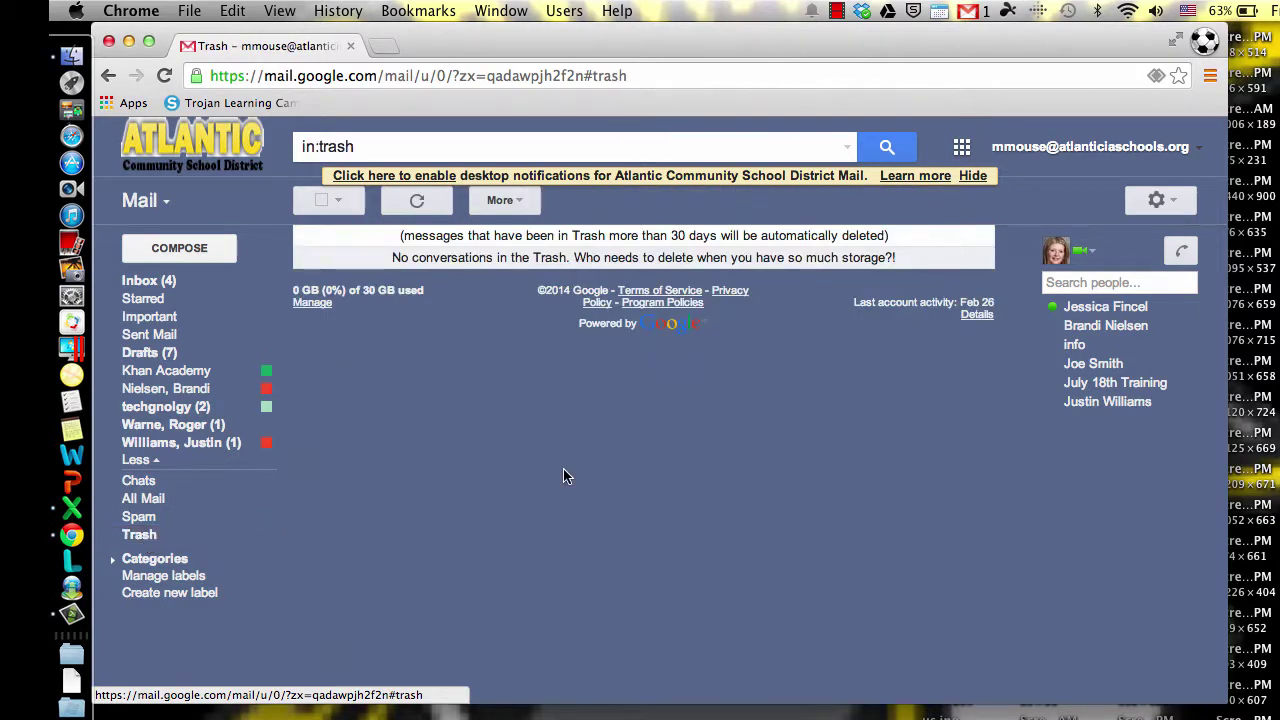
# Step: Go back to Inbox (4) from the empty Trash
pyautogui.click(140, 283)
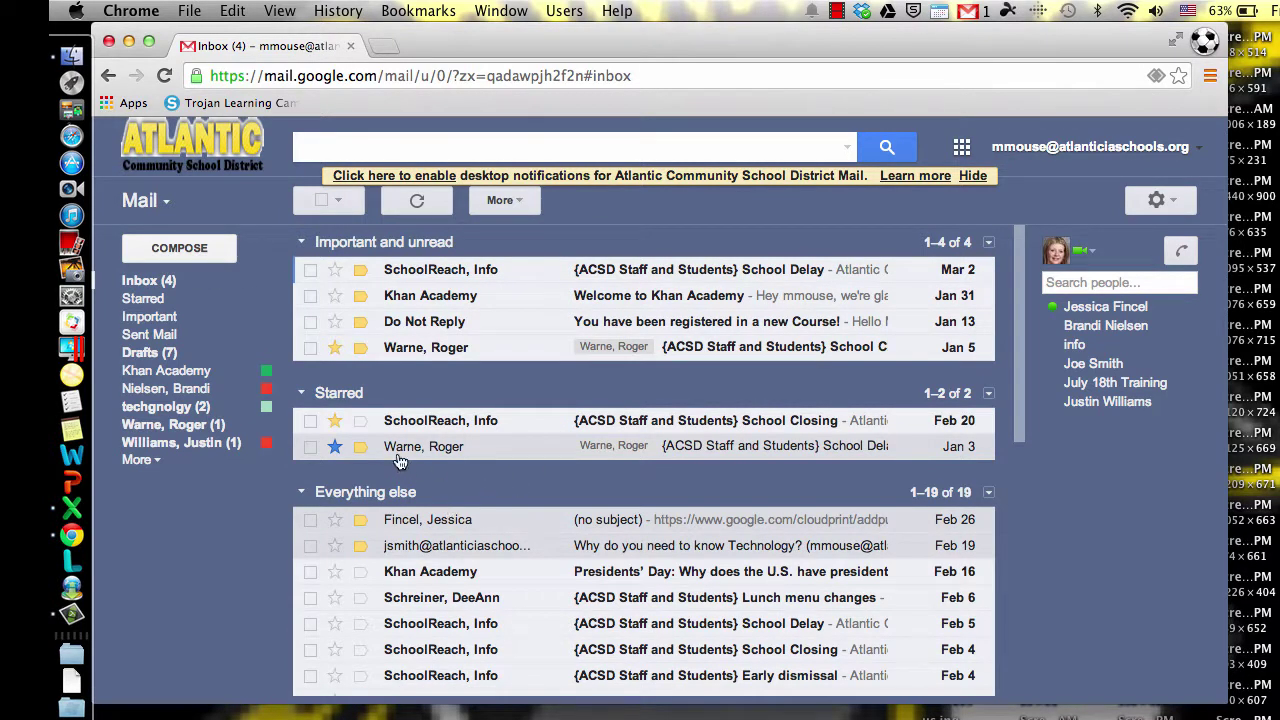
# Step: Archive 'Why do you need to know Technology?' and collapse Everything else, leaving 18 conversations
pyautogui.click(310, 546)
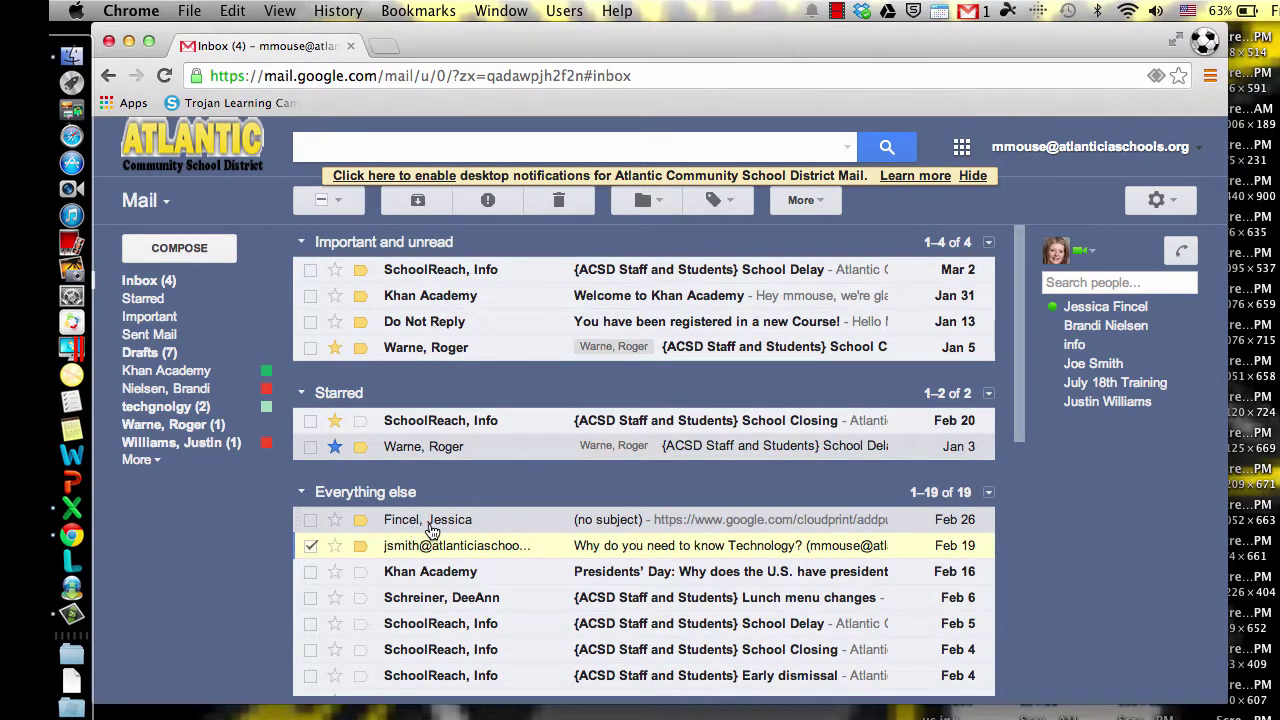
pyautogui.scroll(-1, 435, 600)
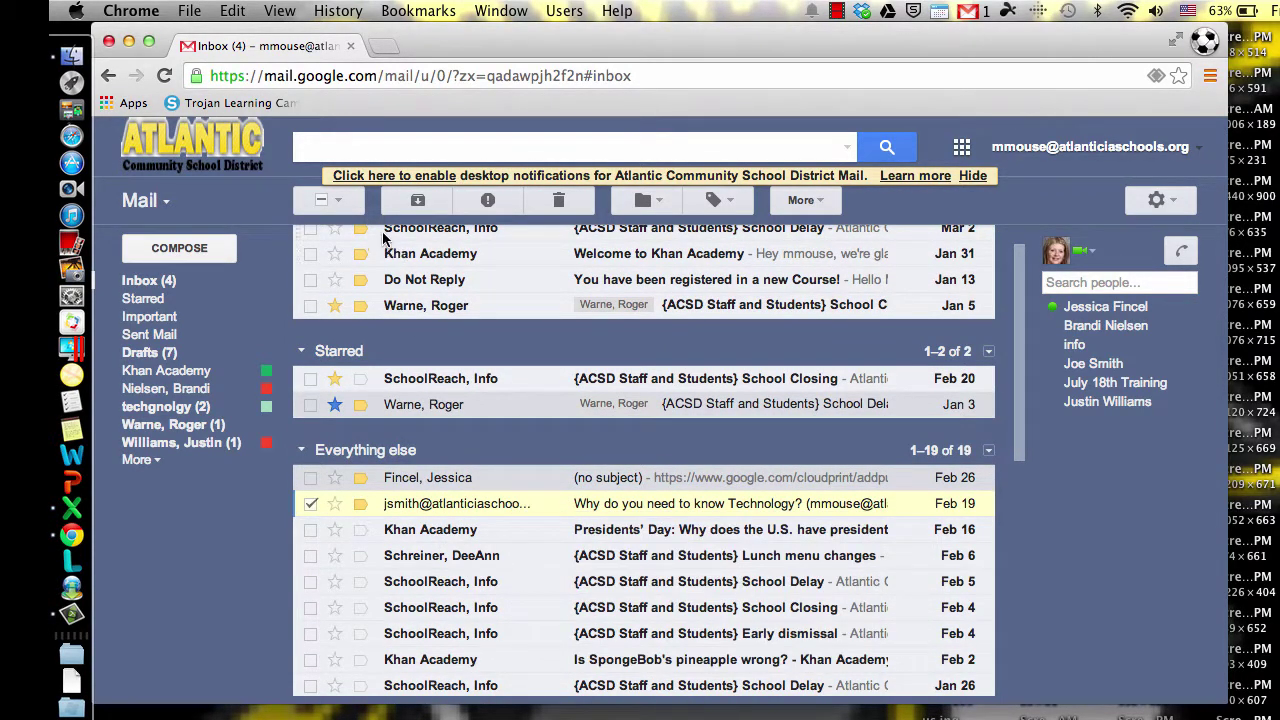
pyautogui.click(413, 203)
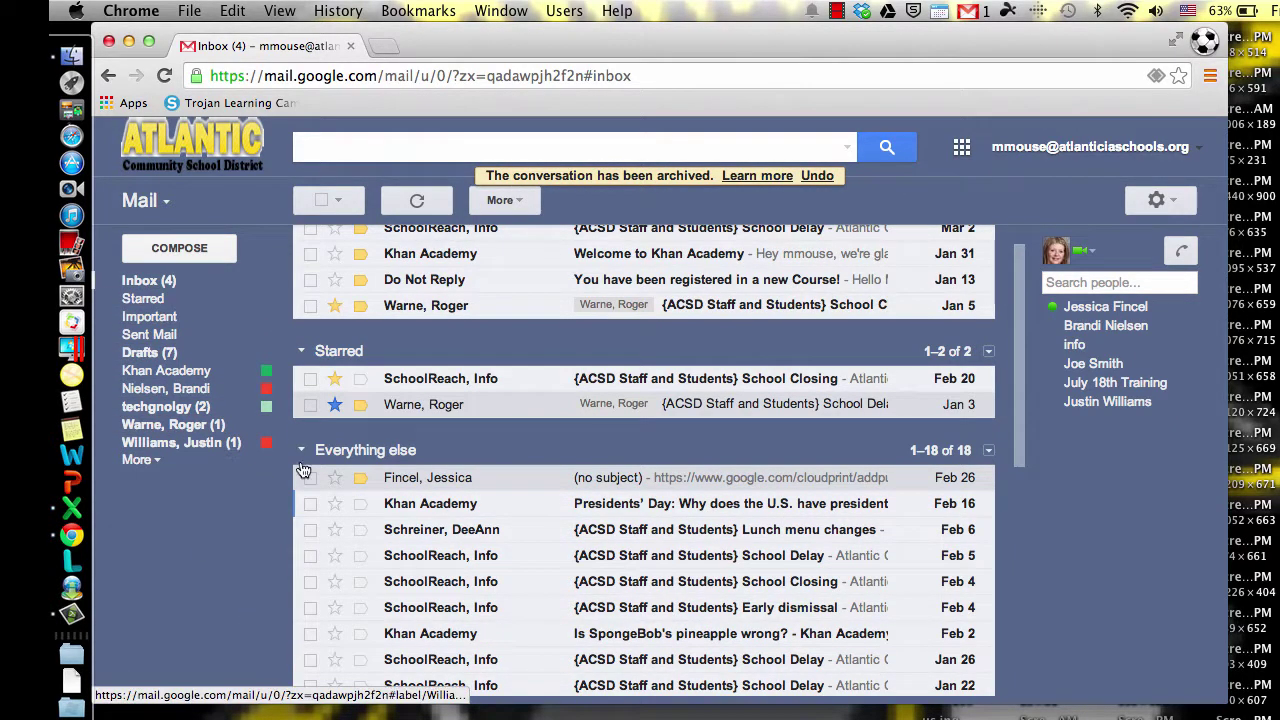
pyautogui.click(352, 453)
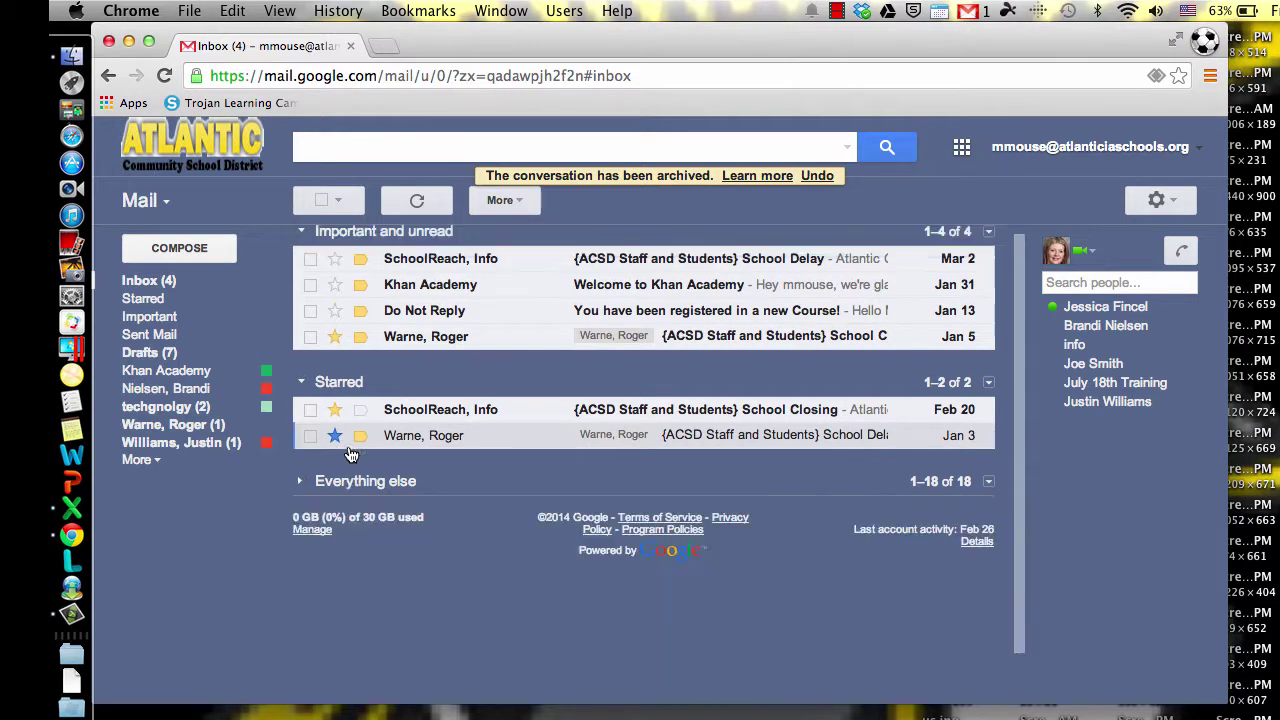
pyautogui.click(155, 284)
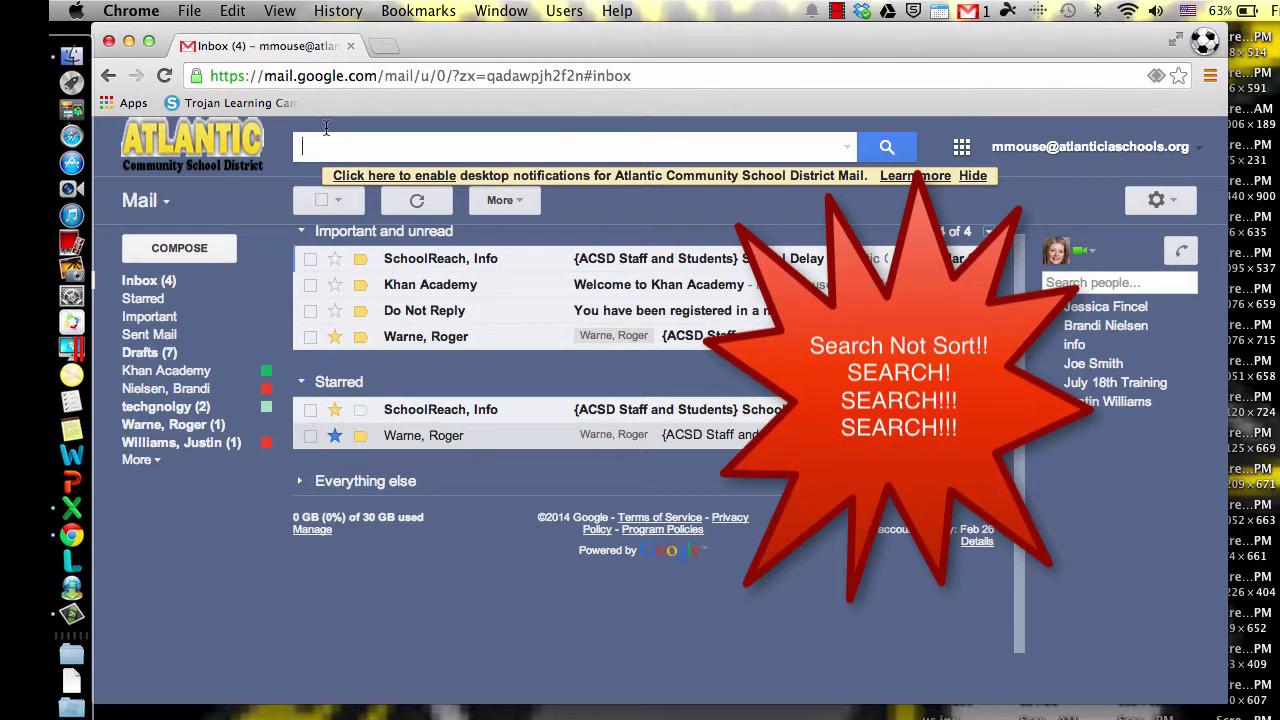
# Step: Run a from: search for the sender's corrected e-mail address to find the archived Technology message
pyautogui.click(325, 128)
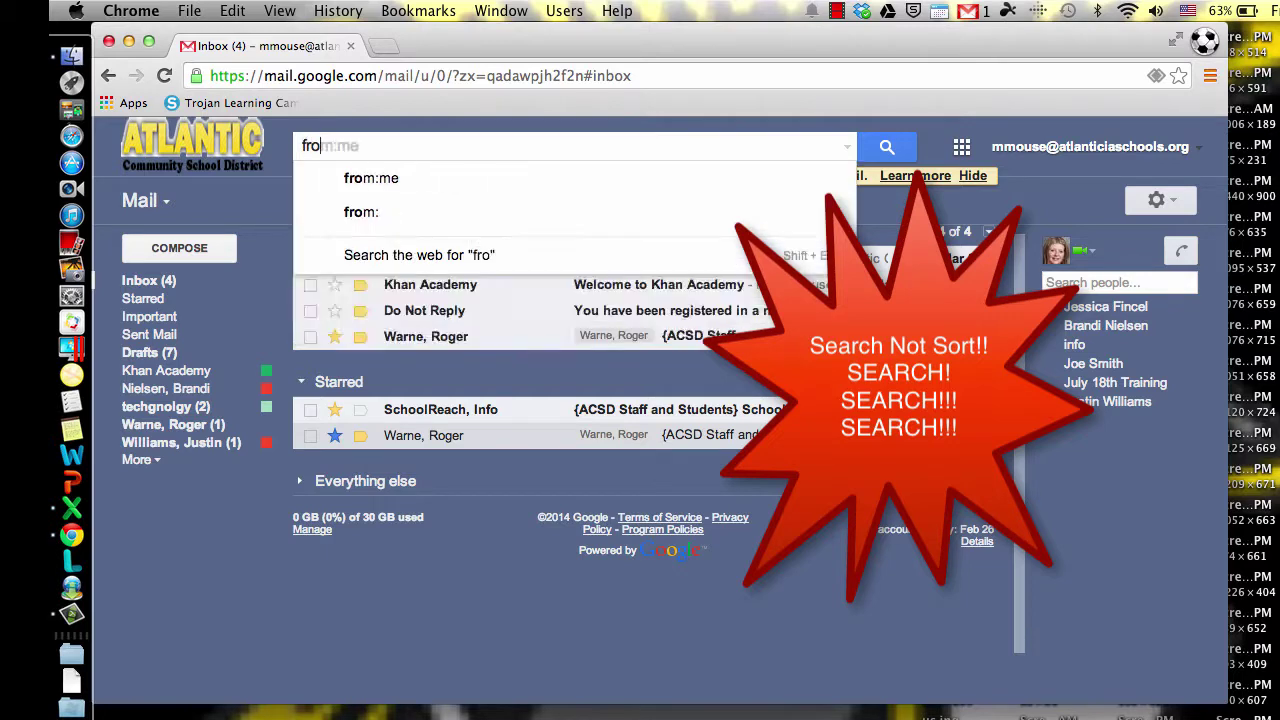
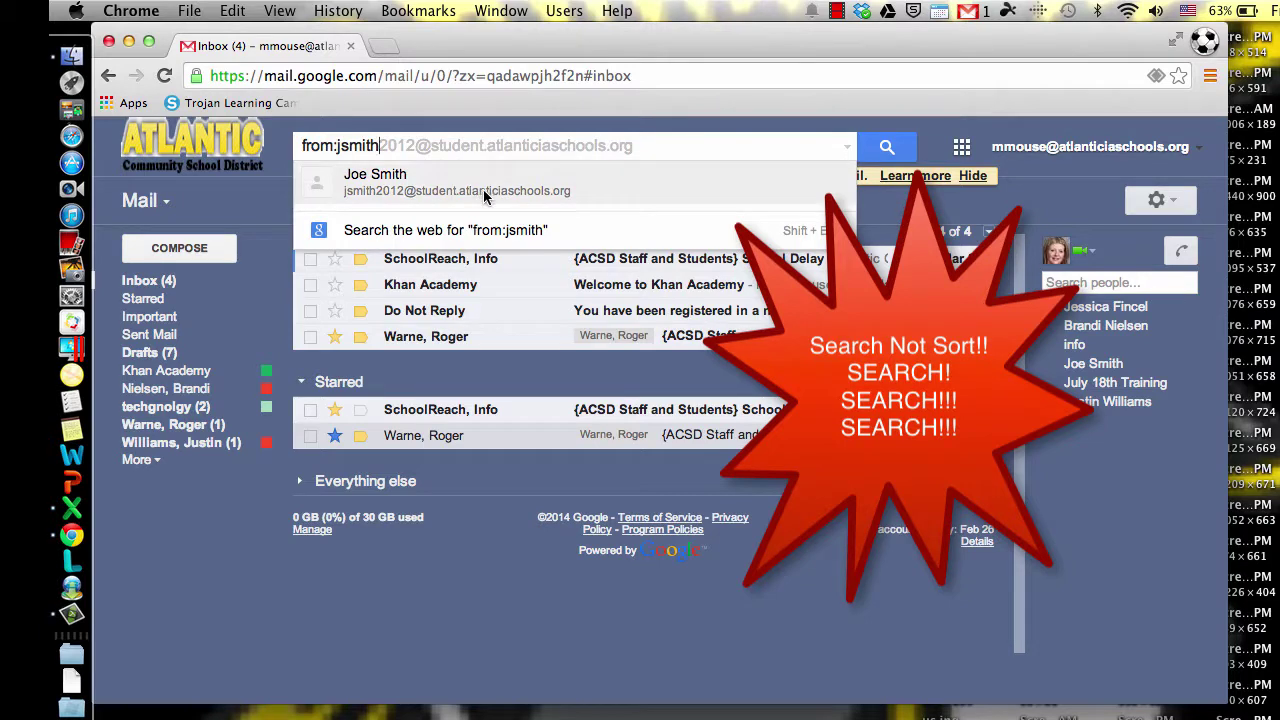
pyautogui.click(483, 189)
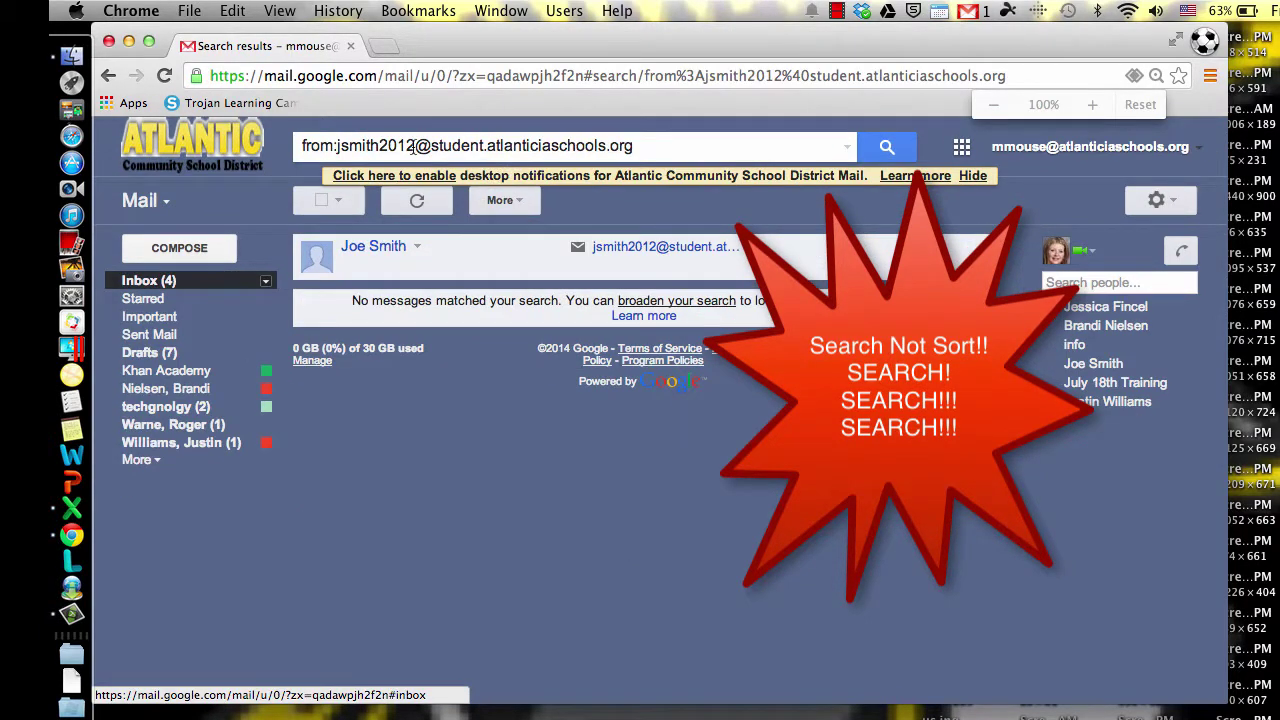
pyautogui.doubleClick(375, 145)
pyautogui.keyDown('shift'); pyautogui.click(772, 153); pyautogui.keyUp('shift')
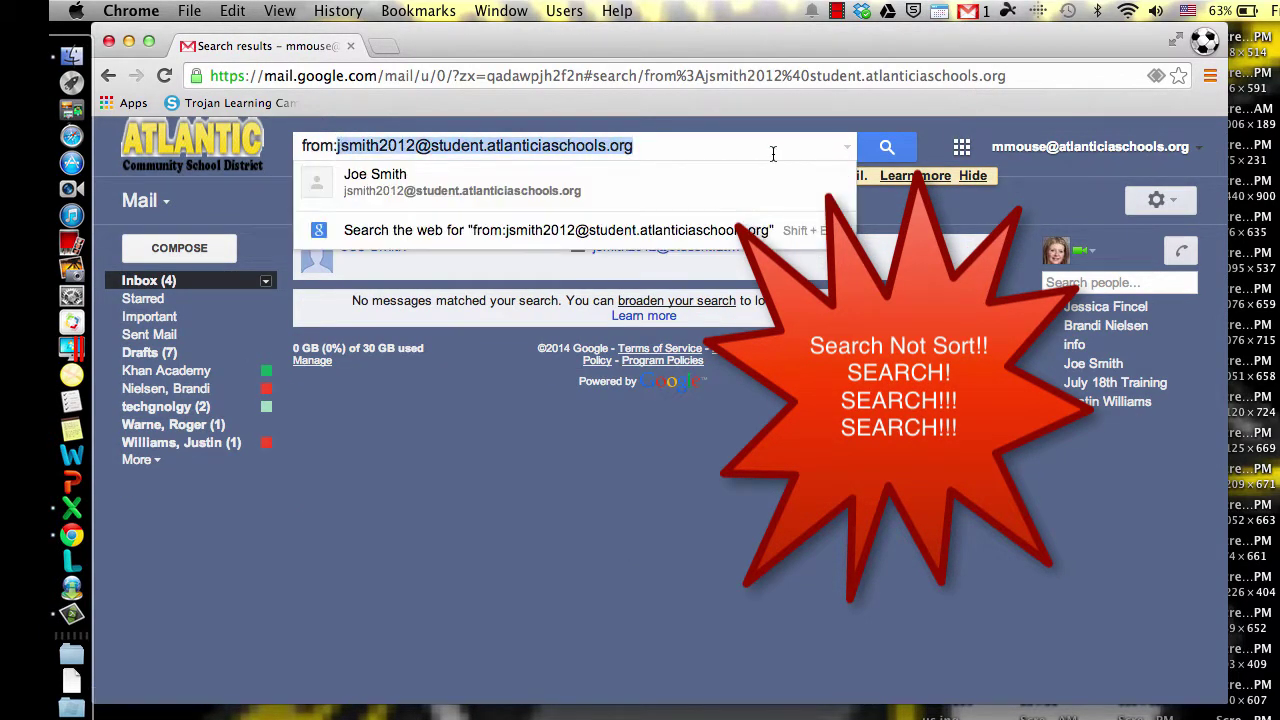
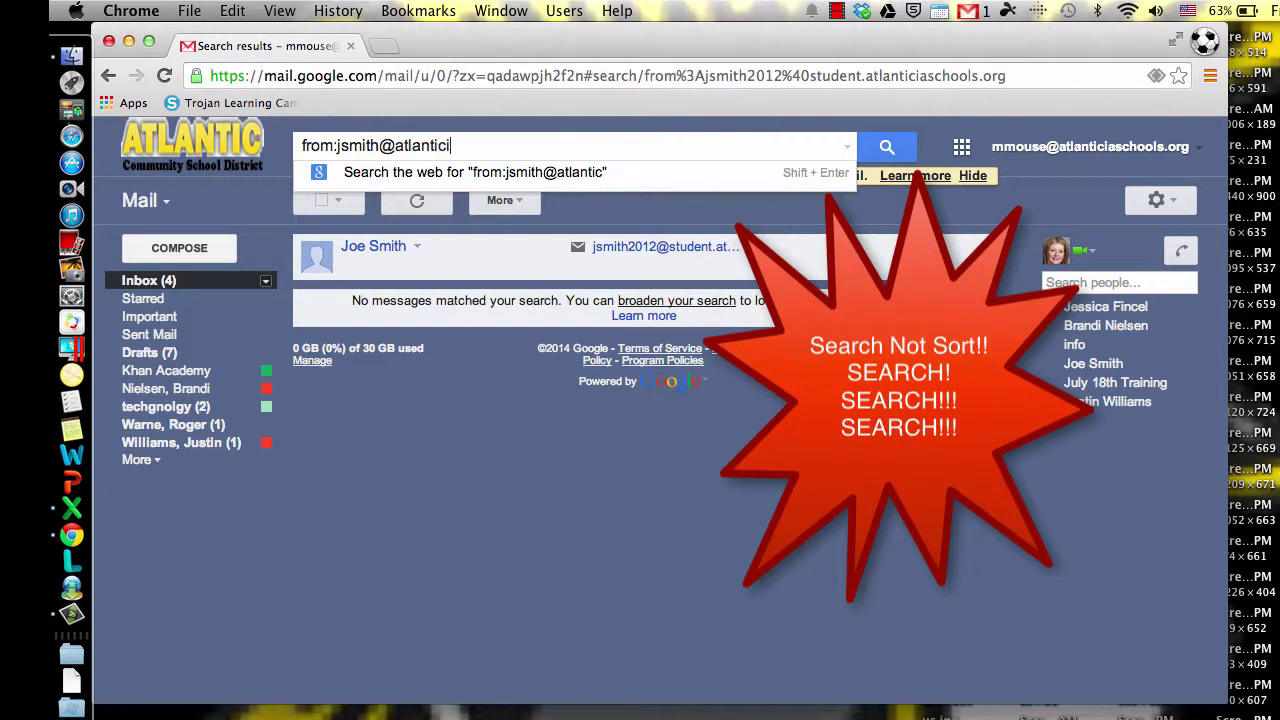
pyautogui.press('Return')
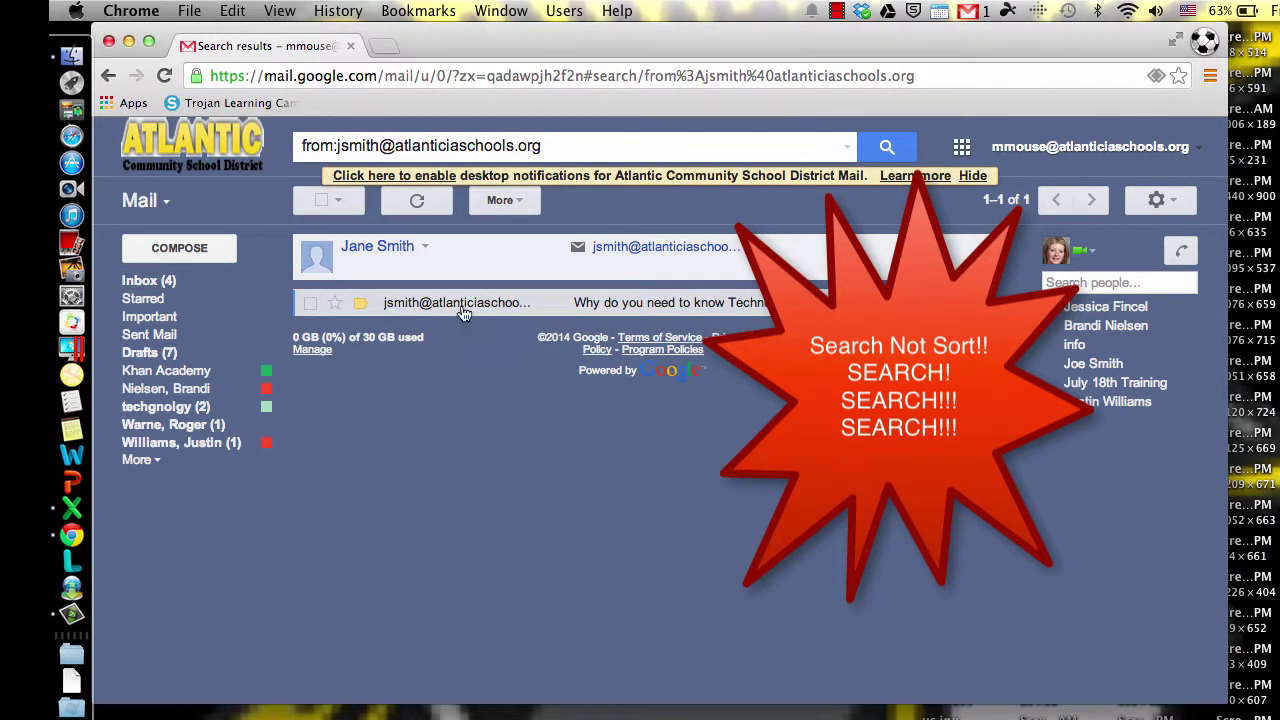
pyautogui.moveTo(462, 312)
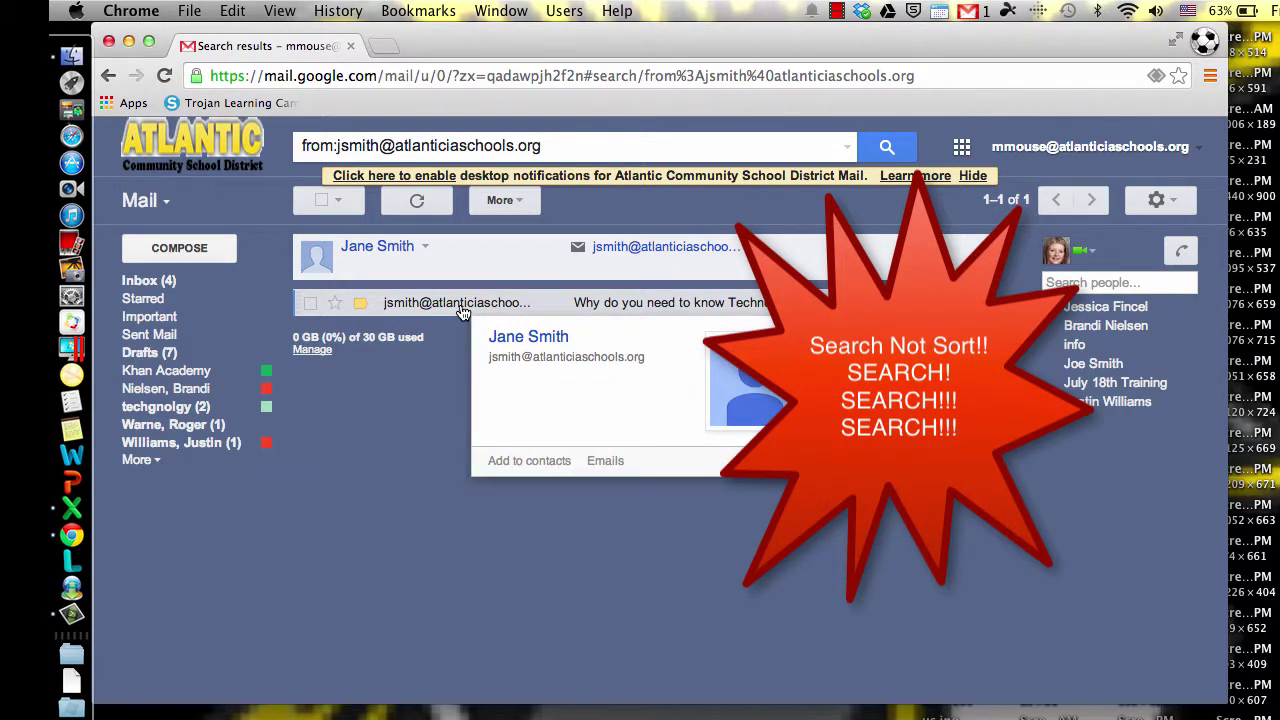
pyautogui.rightClick(153, 465)
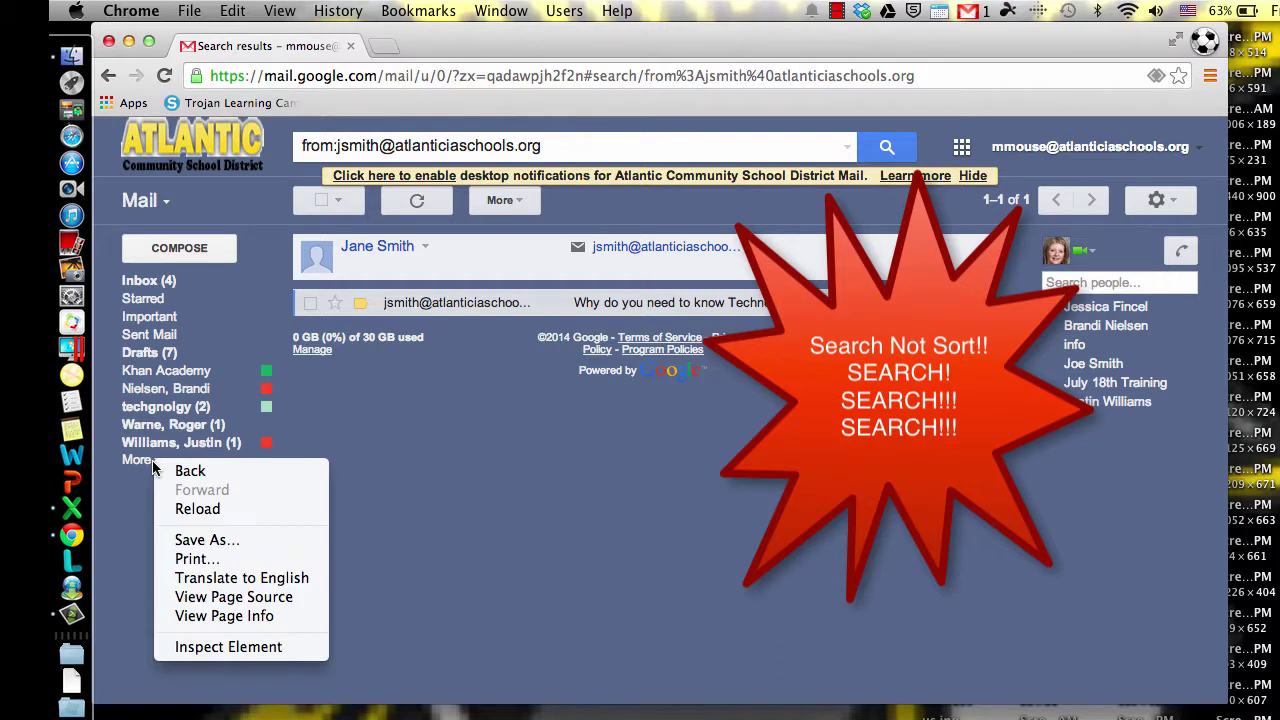
pyautogui.click(596, 526)
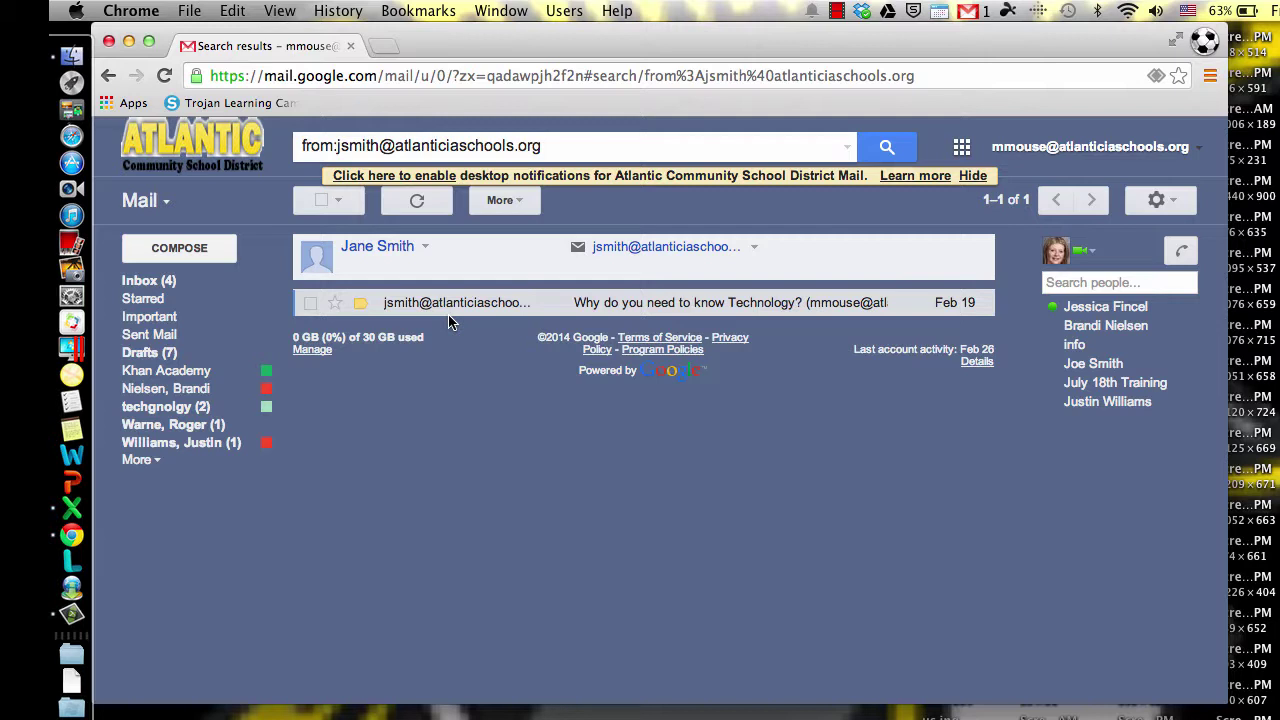
# Step: Show the hidden labels and view the Trash folder
pyautogui.click(155, 460)
pyautogui.click(150, 534)
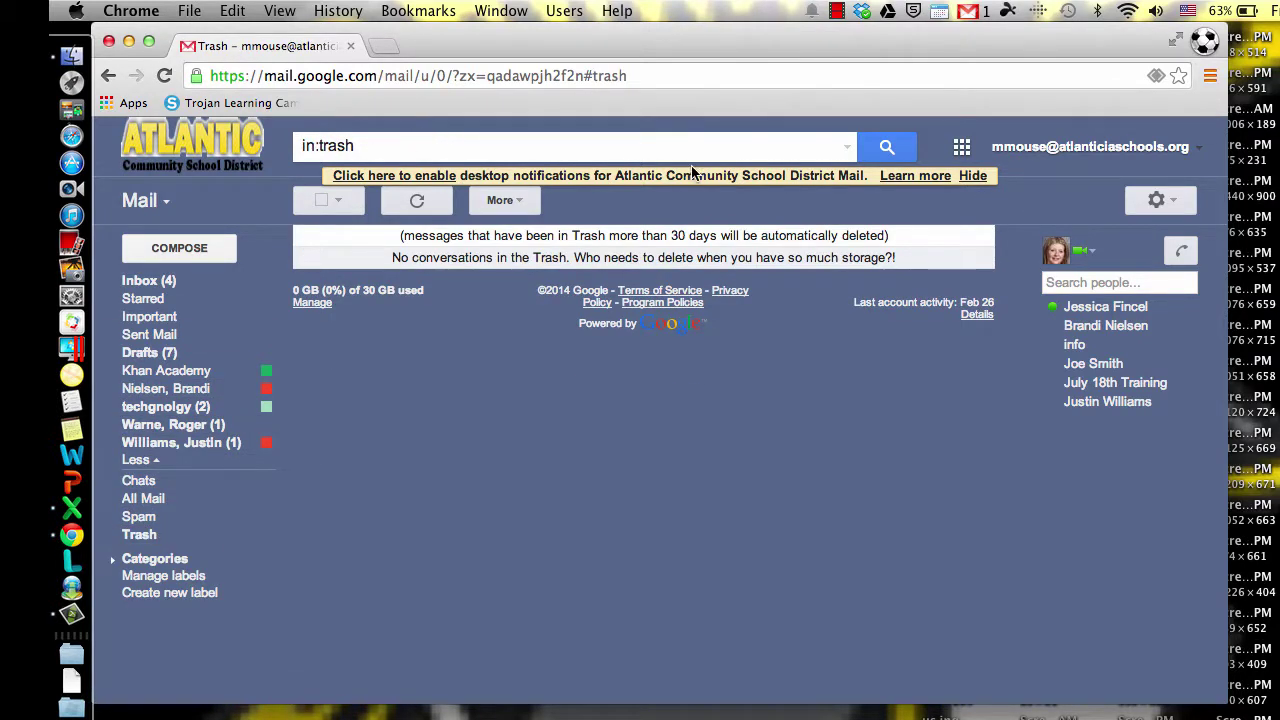
pyautogui.click(847, 147)
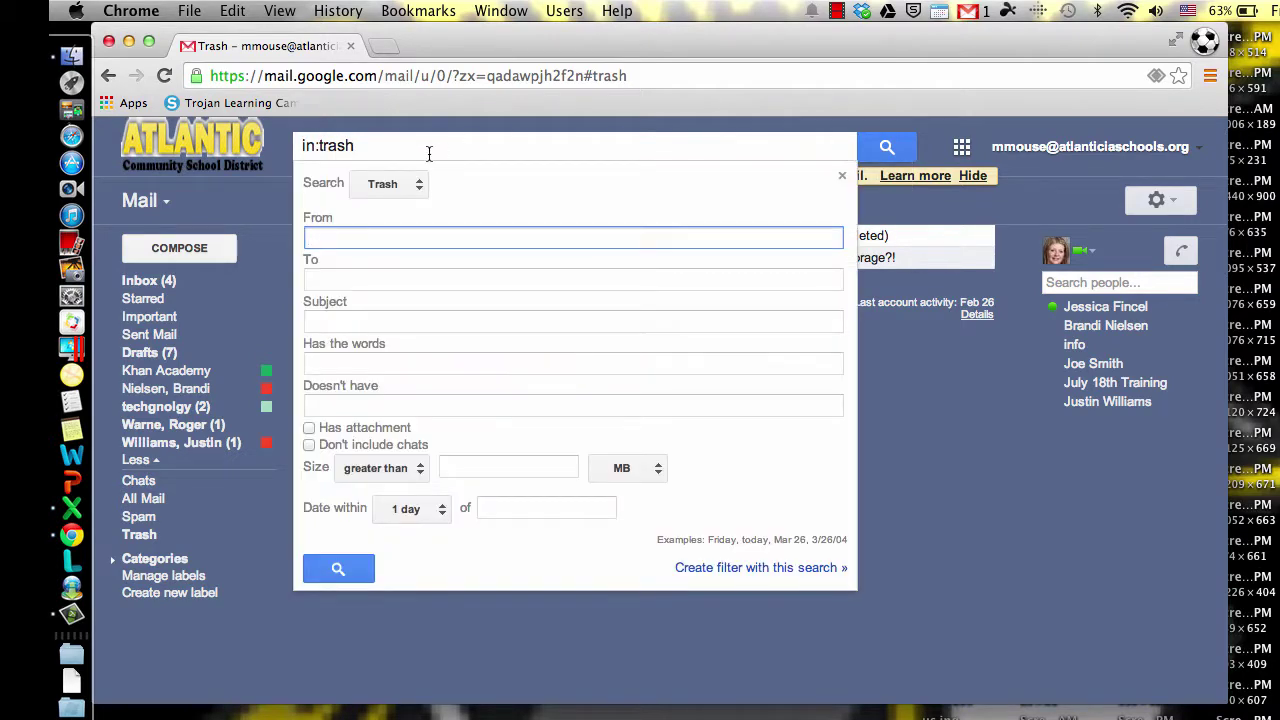
pyautogui.click(429, 153)
# Step: Back in the inbox, expand Everything else and bring up the advanced search options
pyautogui.click(148, 280)
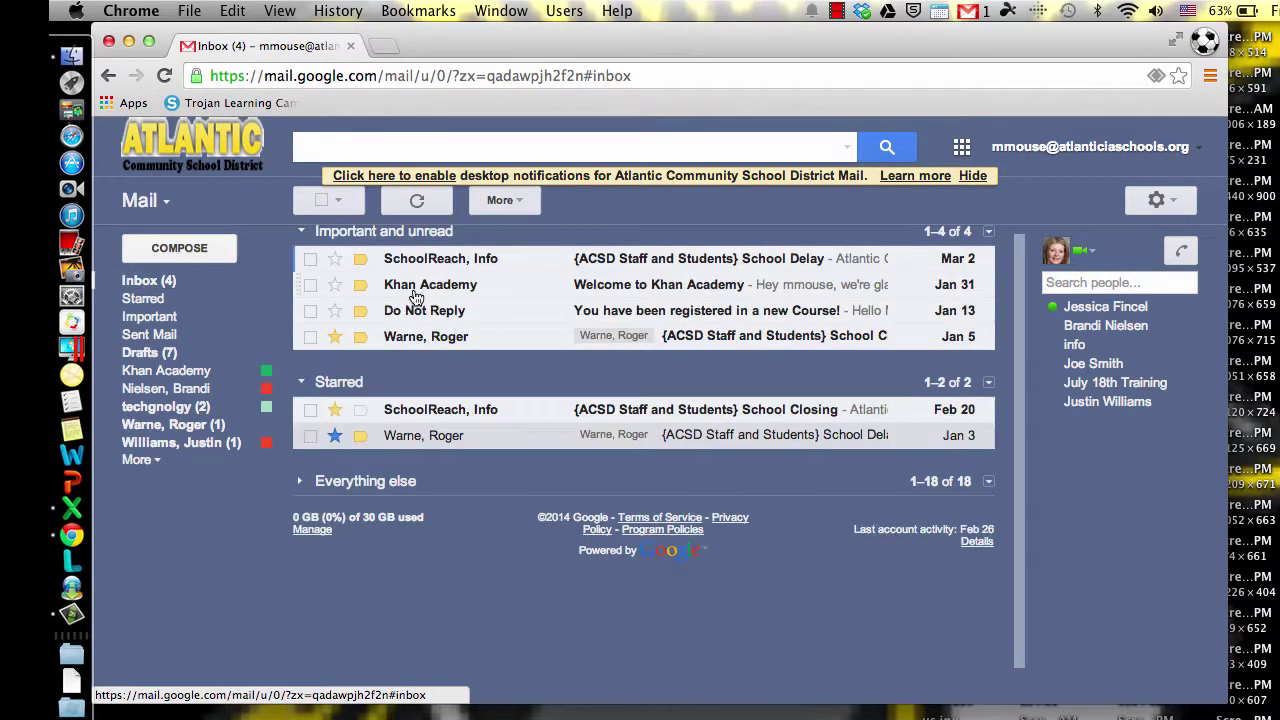
pyautogui.click(300, 485)
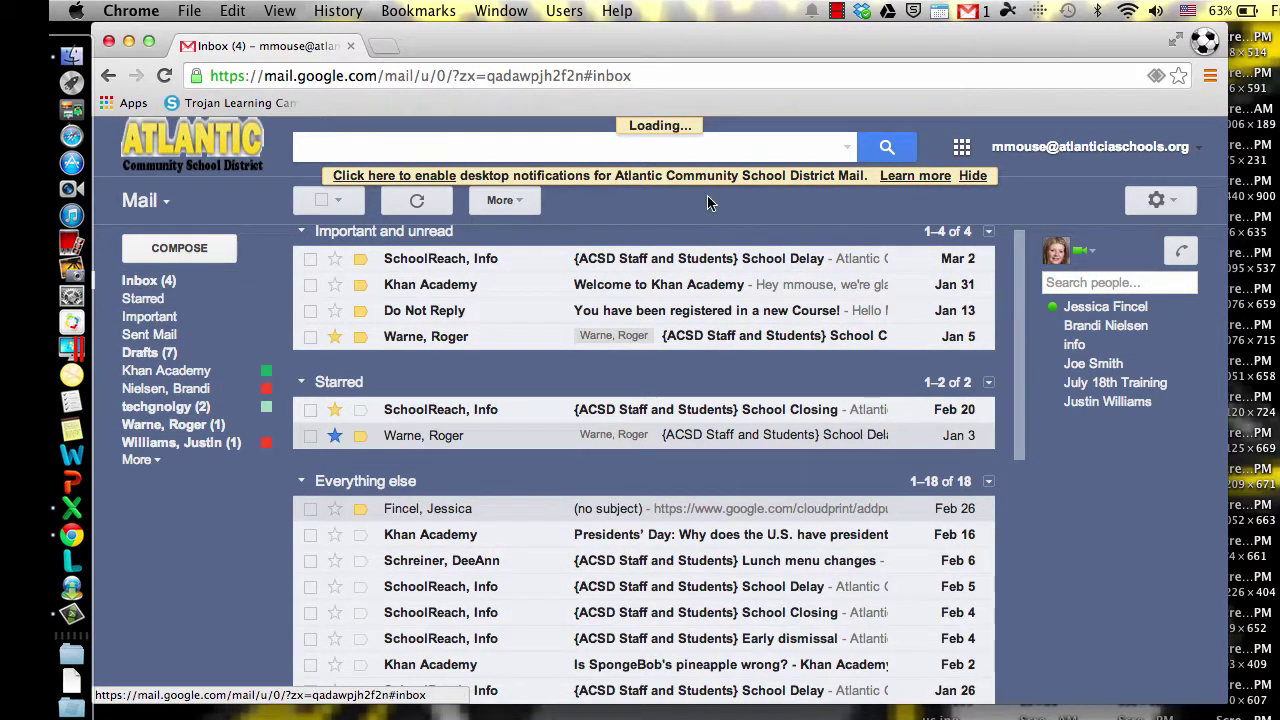
pyautogui.click(848, 150)
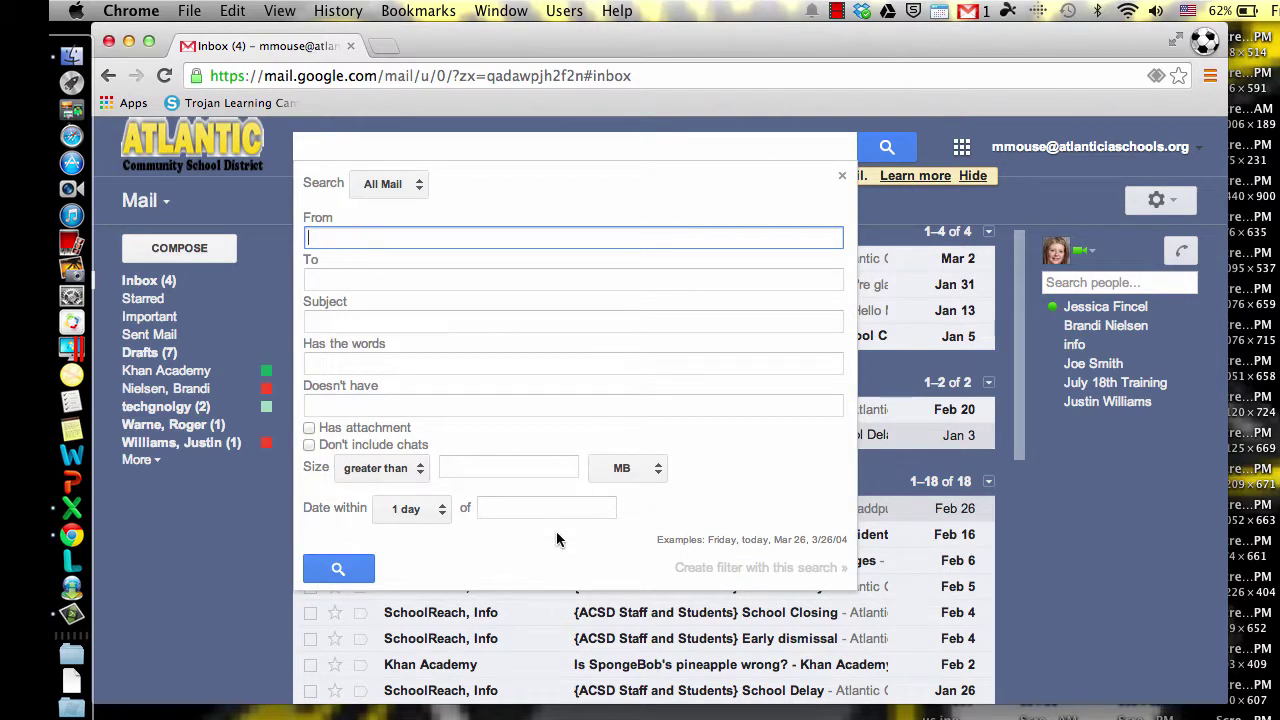
# Step: Search All Mail for messages with subject Technology
pyautogui.click(320, 322)
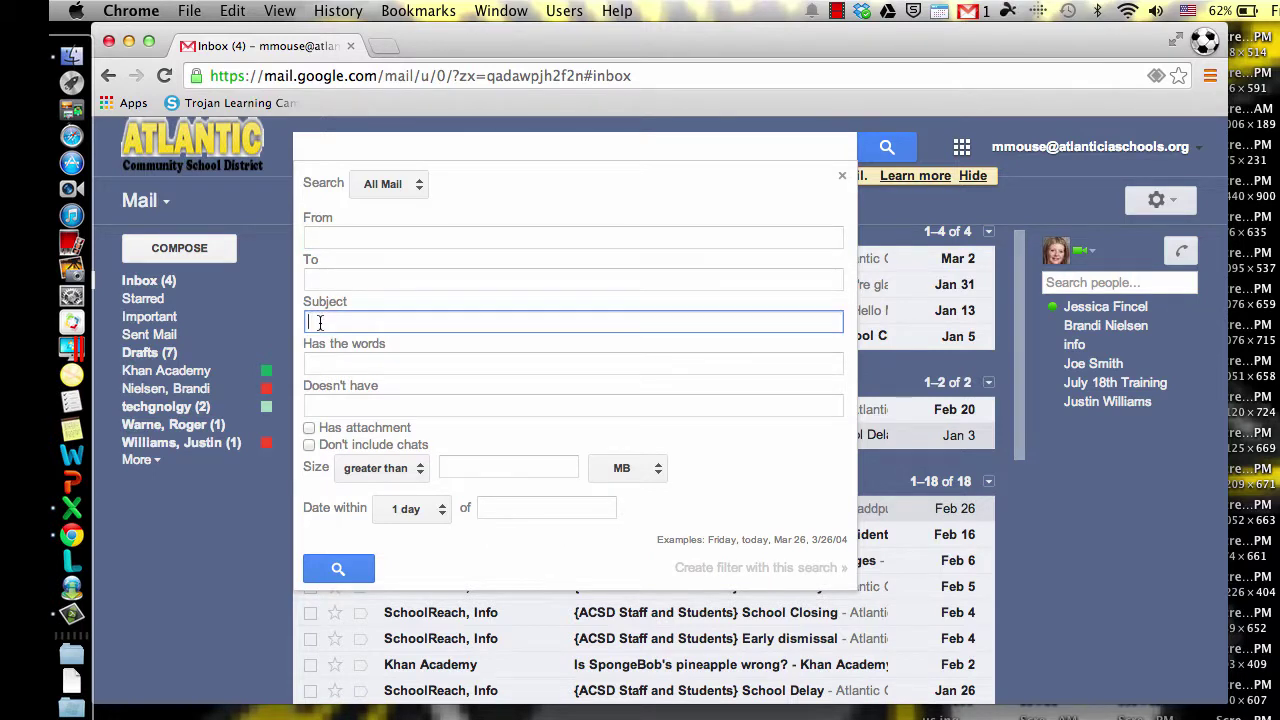
pyautogui.write('Technology')
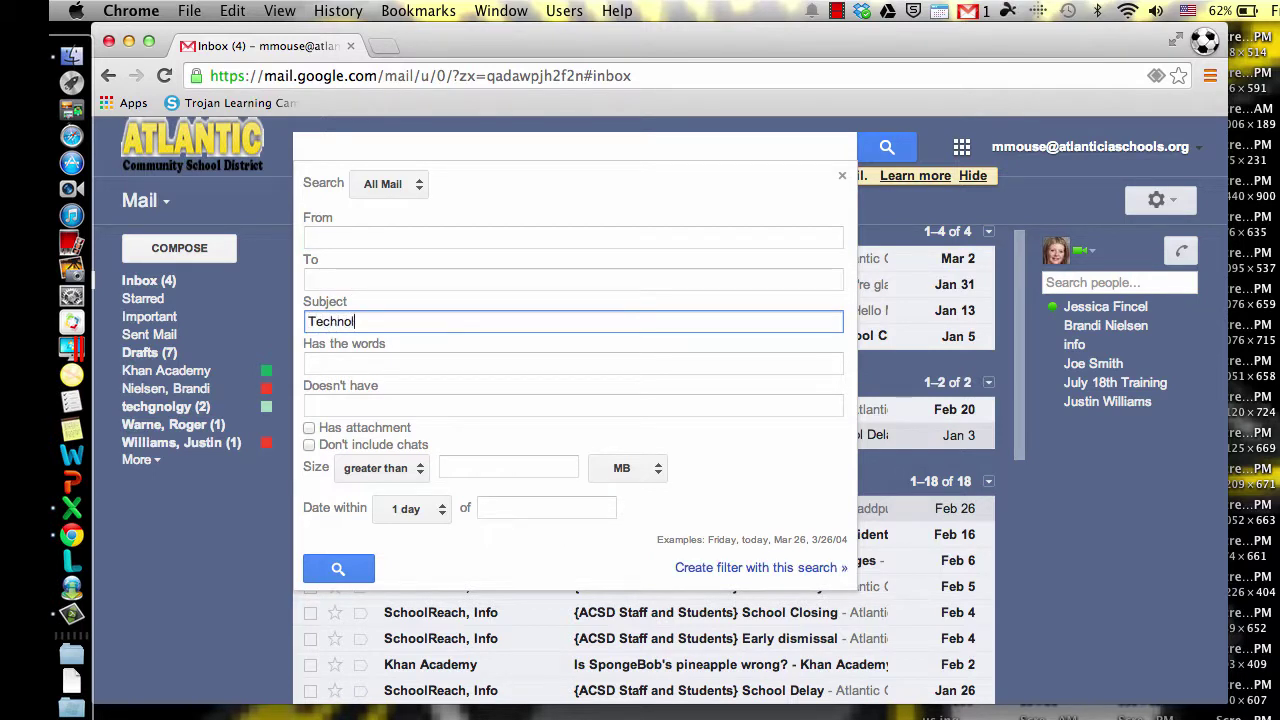
pyautogui.click(356, 579)
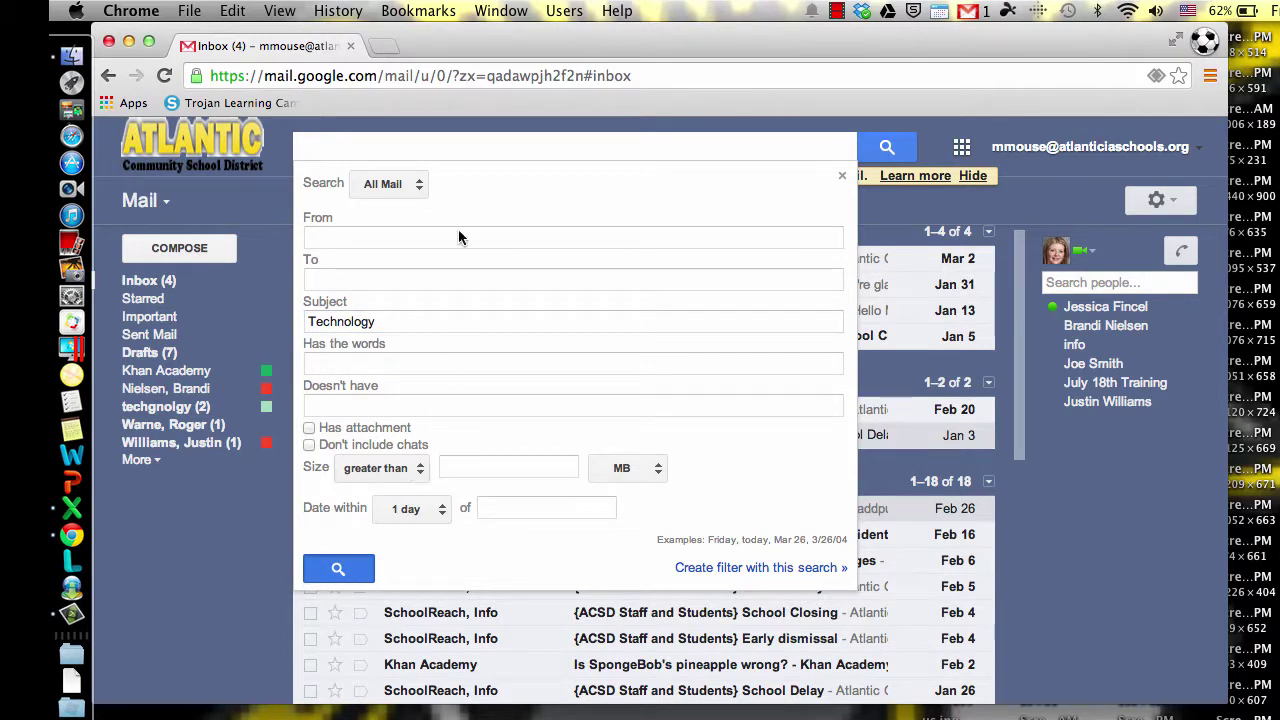
pyautogui.click(389, 184)
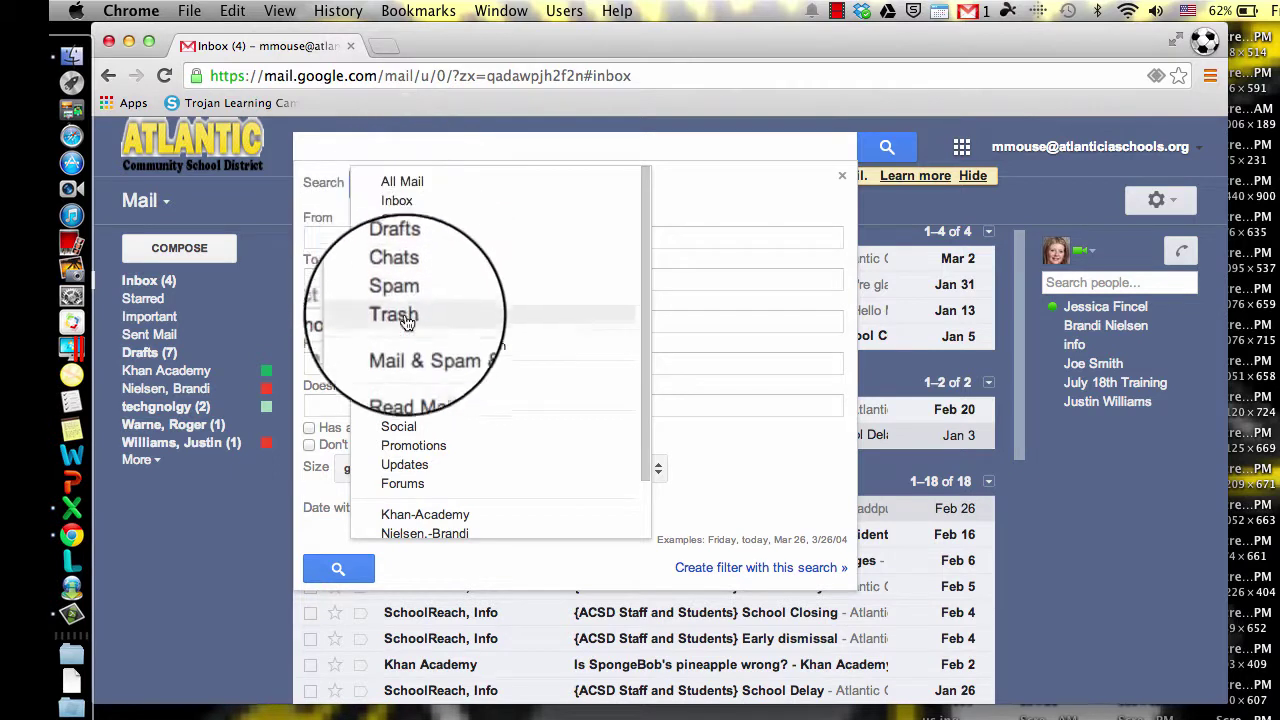
pyautogui.click(413, 182)
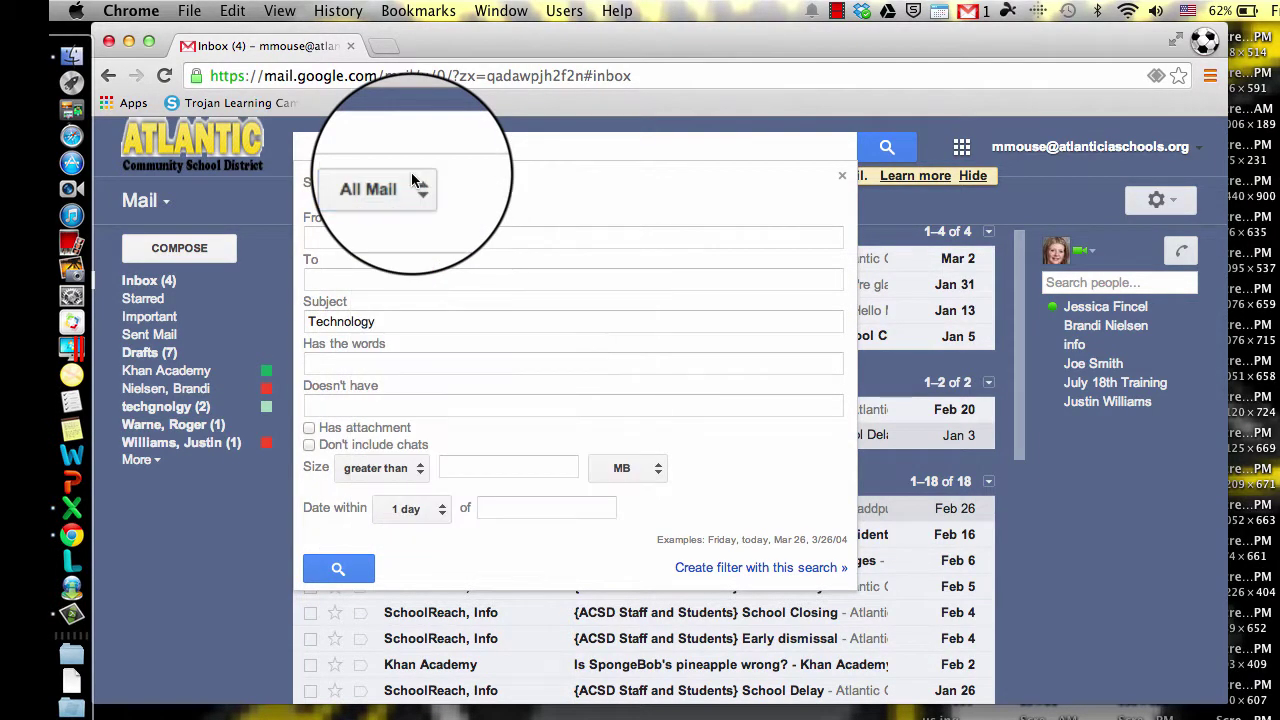
pyautogui.click(344, 566)
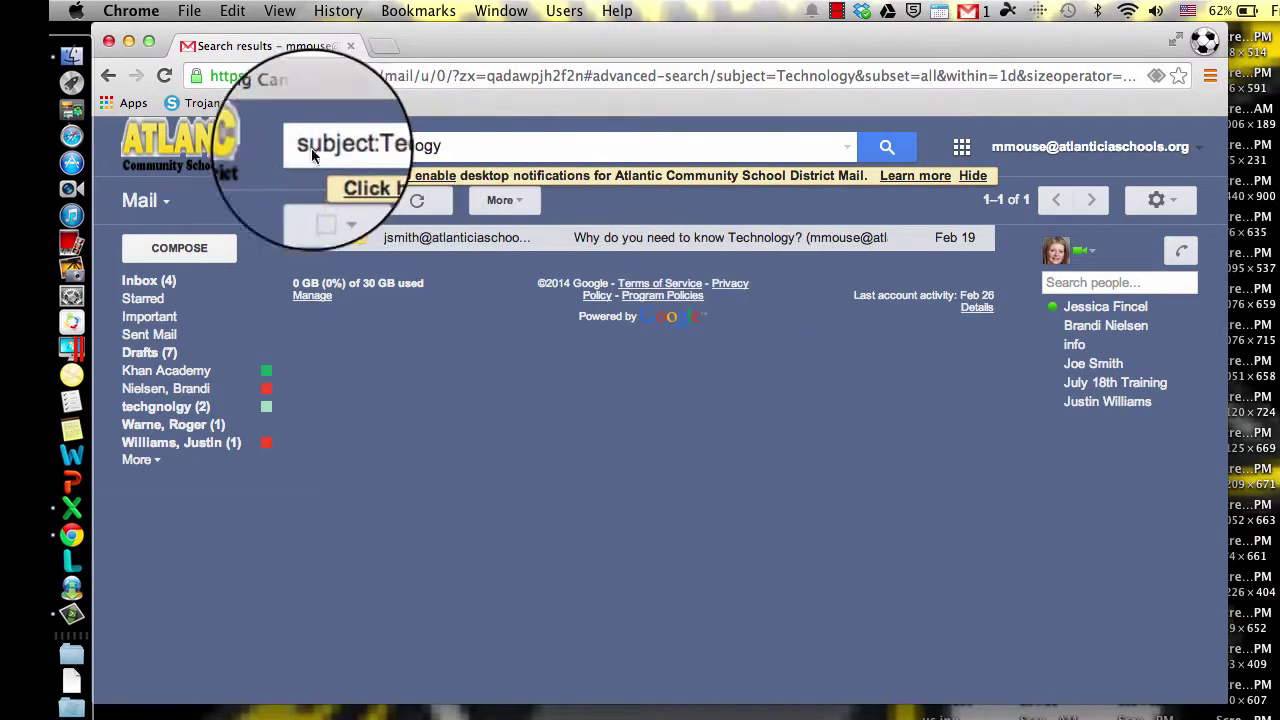
# Step: Reopen and close the advanced search options, then return to the inbox
pyautogui.click(847, 147)
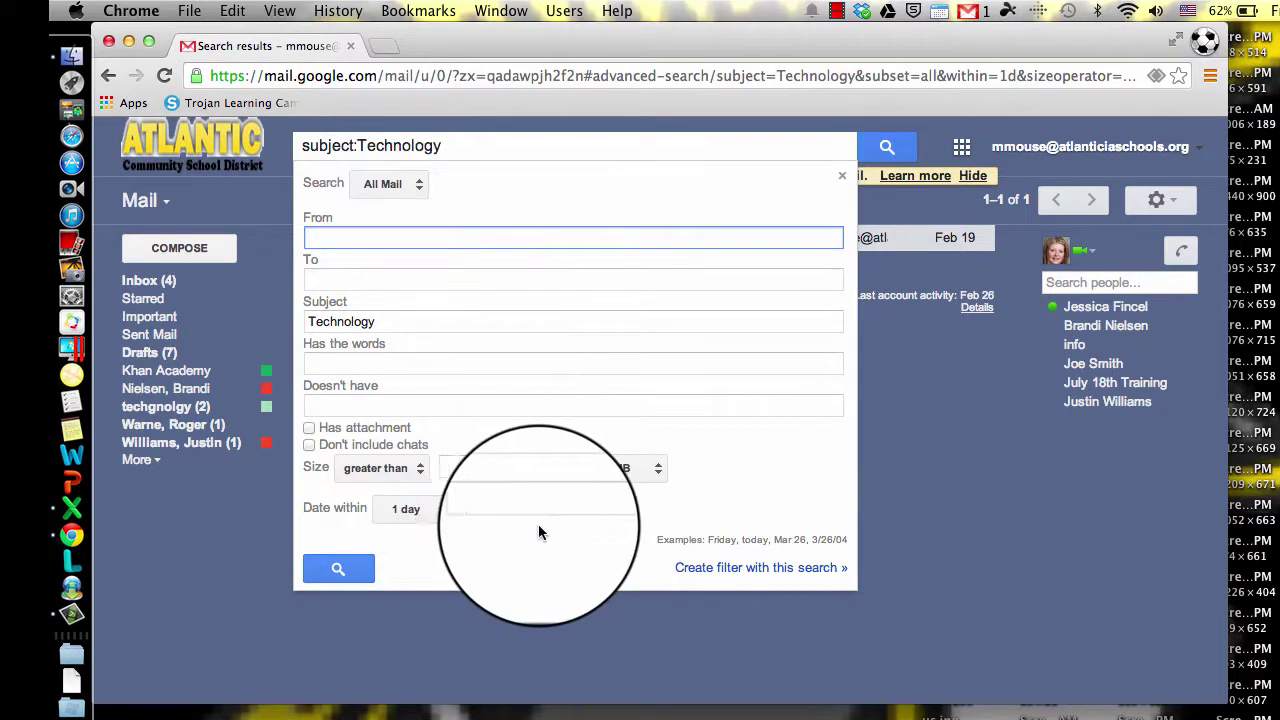
pyautogui.click(408, 184)
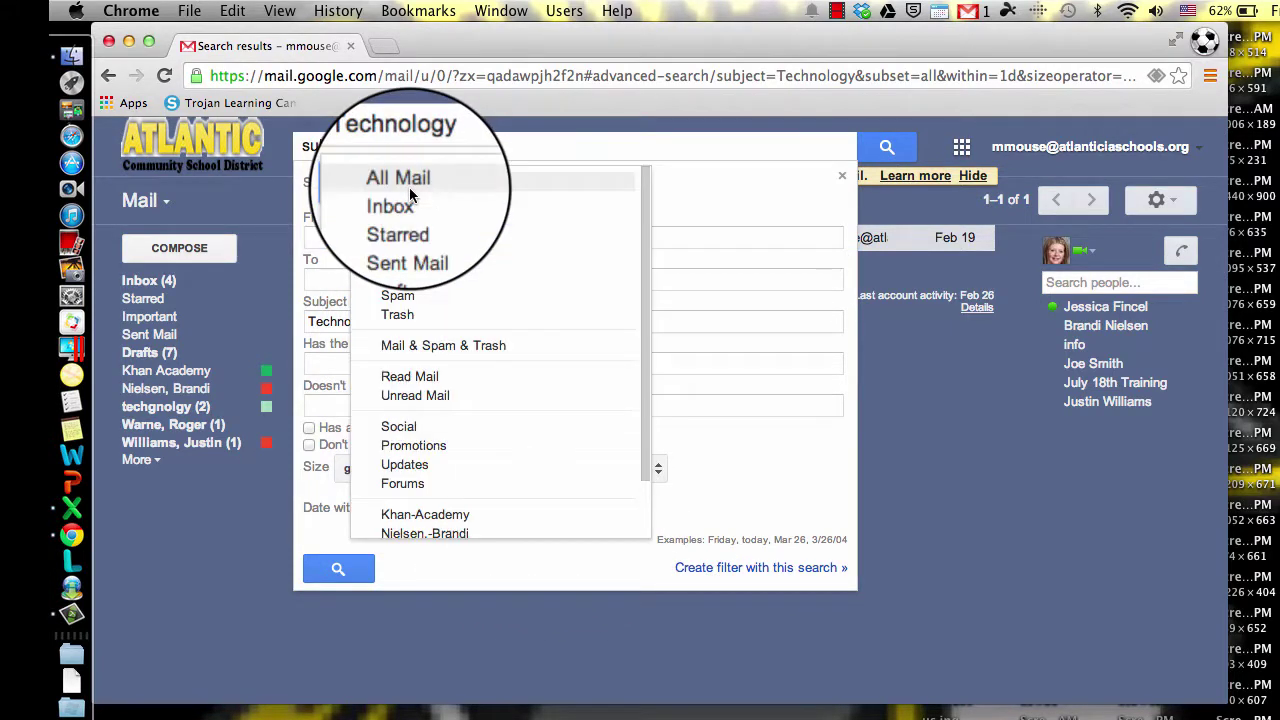
pyautogui.click(842, 176)
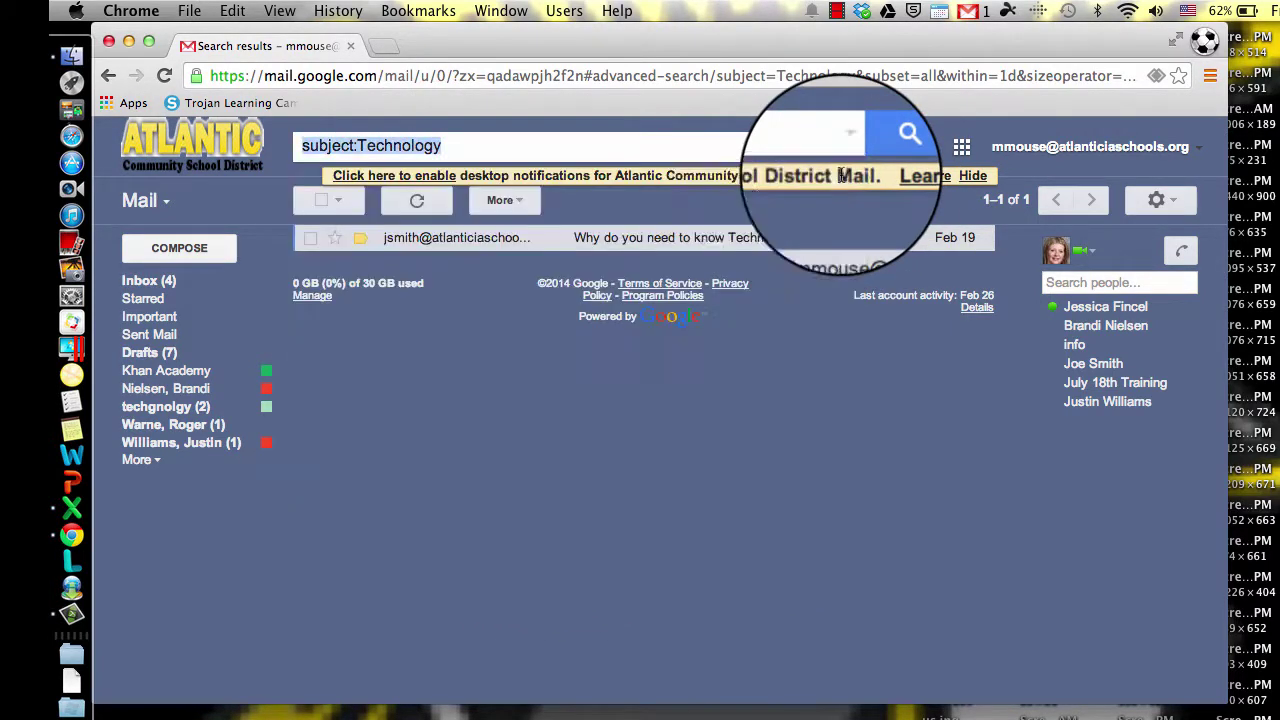
pyautogui.click(145, 281)
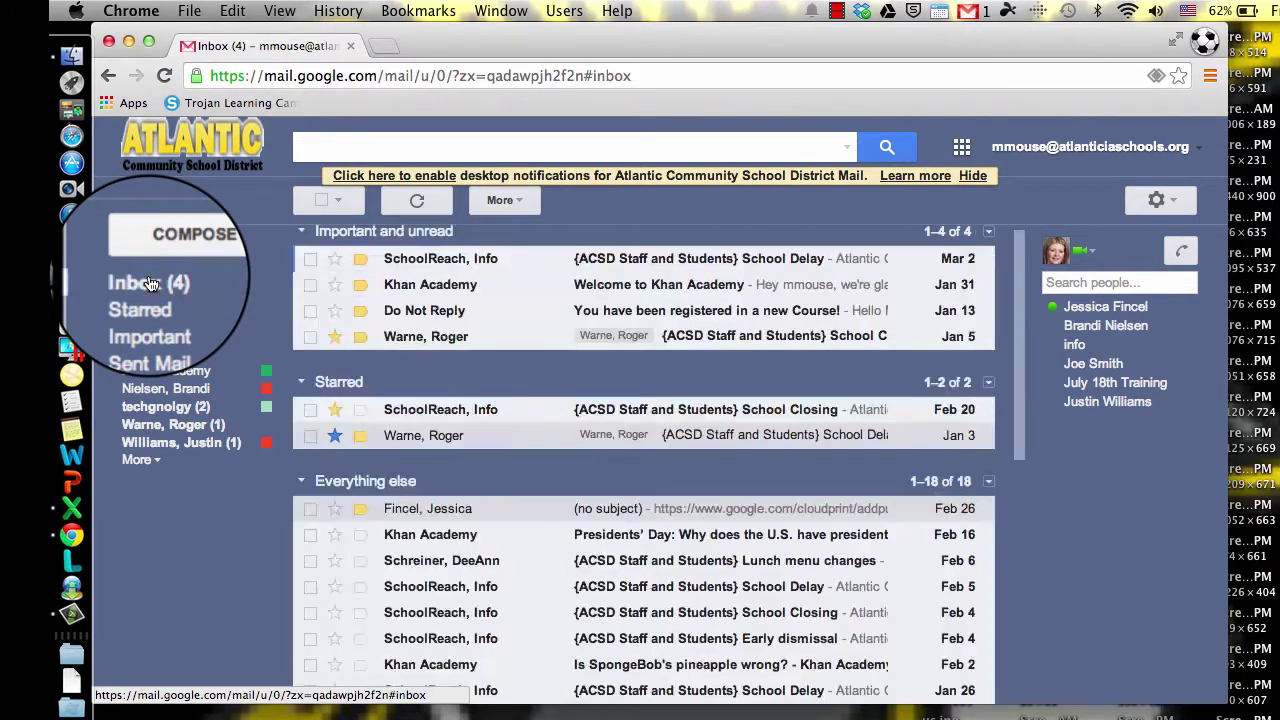
# Step: Select the Feb 16 to Jan 22 conversations, mark all eight as read, and archive them
pyautogui.scroll(-5, 360, 480)
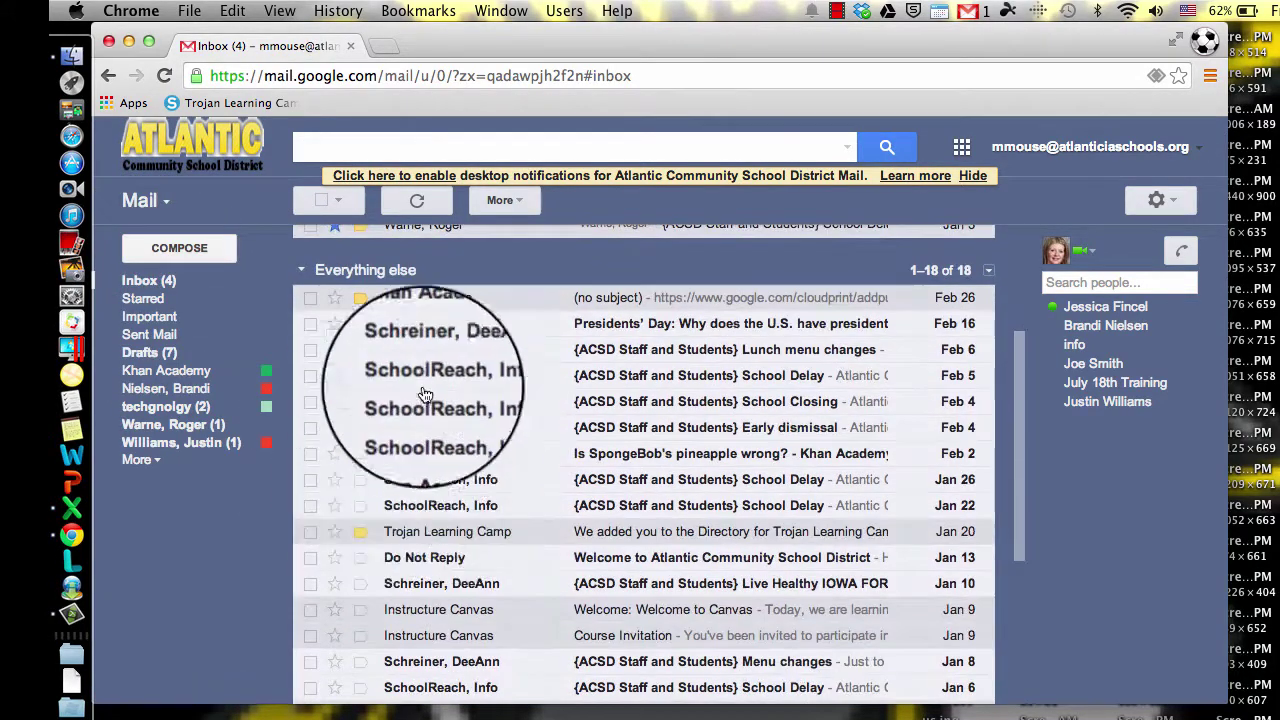
pyautogui.click(311, 325)
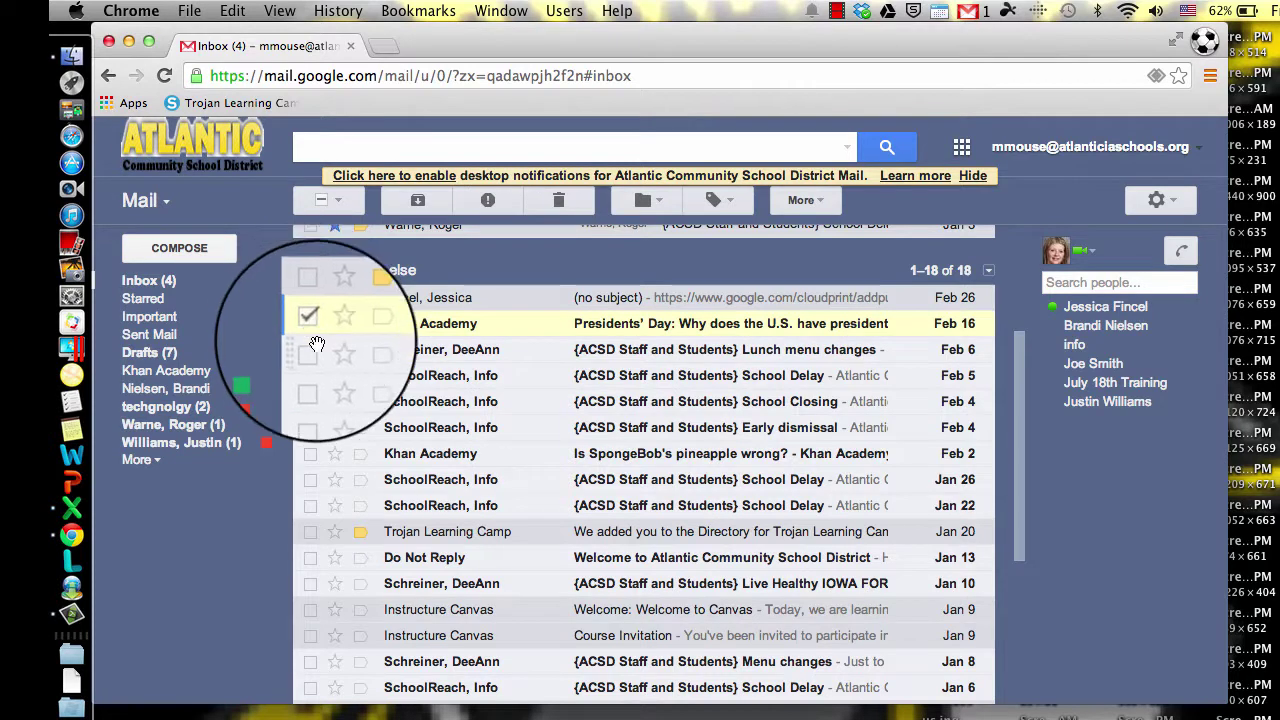
pyautogui.keyDown('shift'); pyautogui.click(311, 507); pyautogui.keyUp('shift')
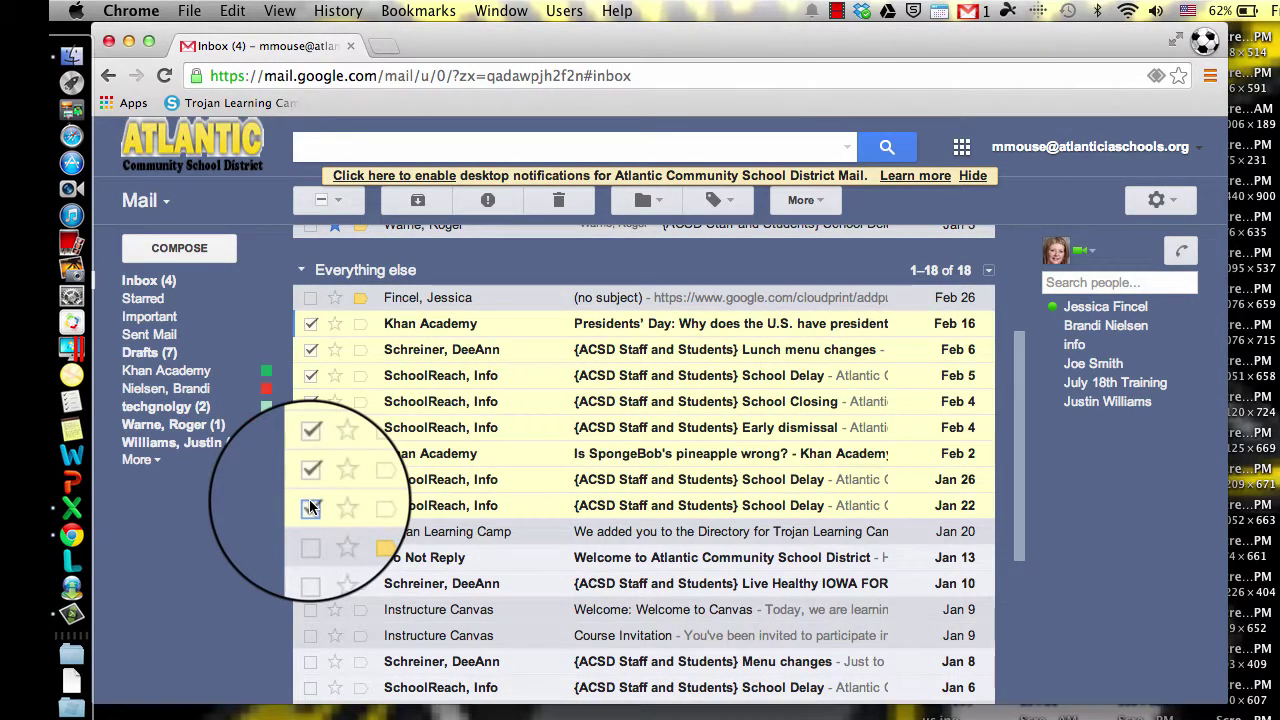
pyautogui.click(826, 203)
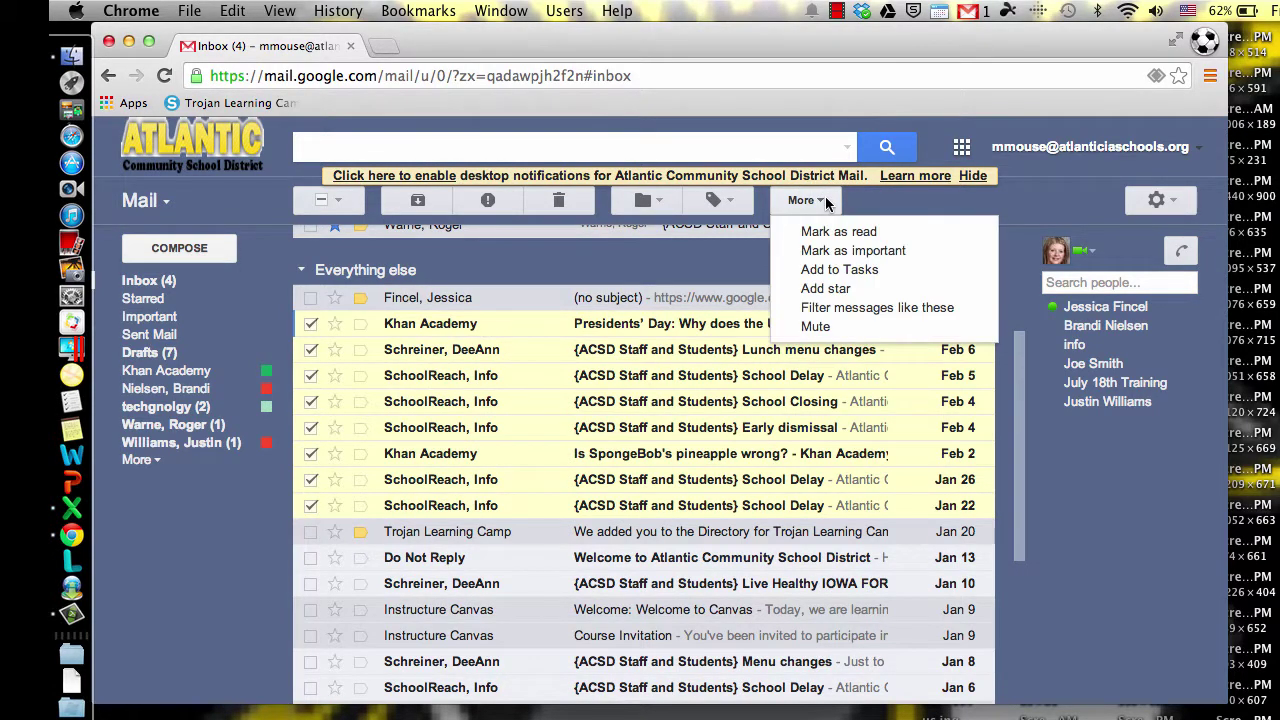
pyautogui.click(862, 233)
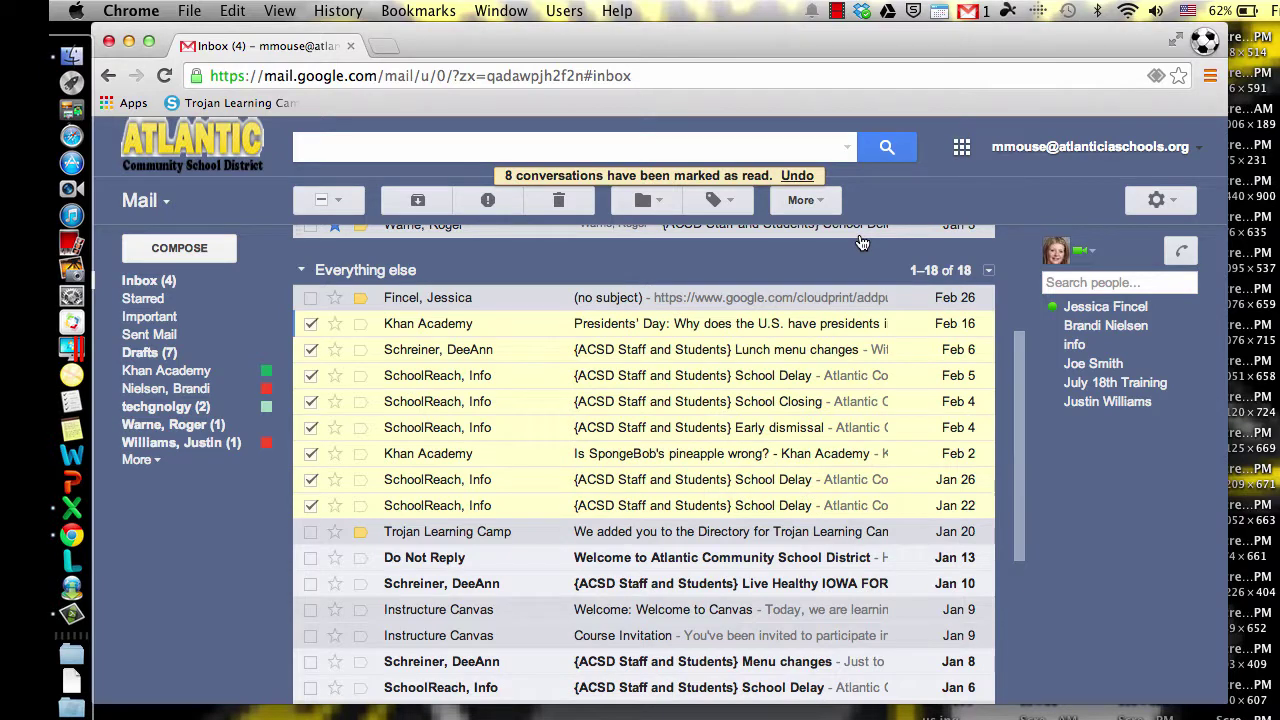
pyautogui.click(417, 203)
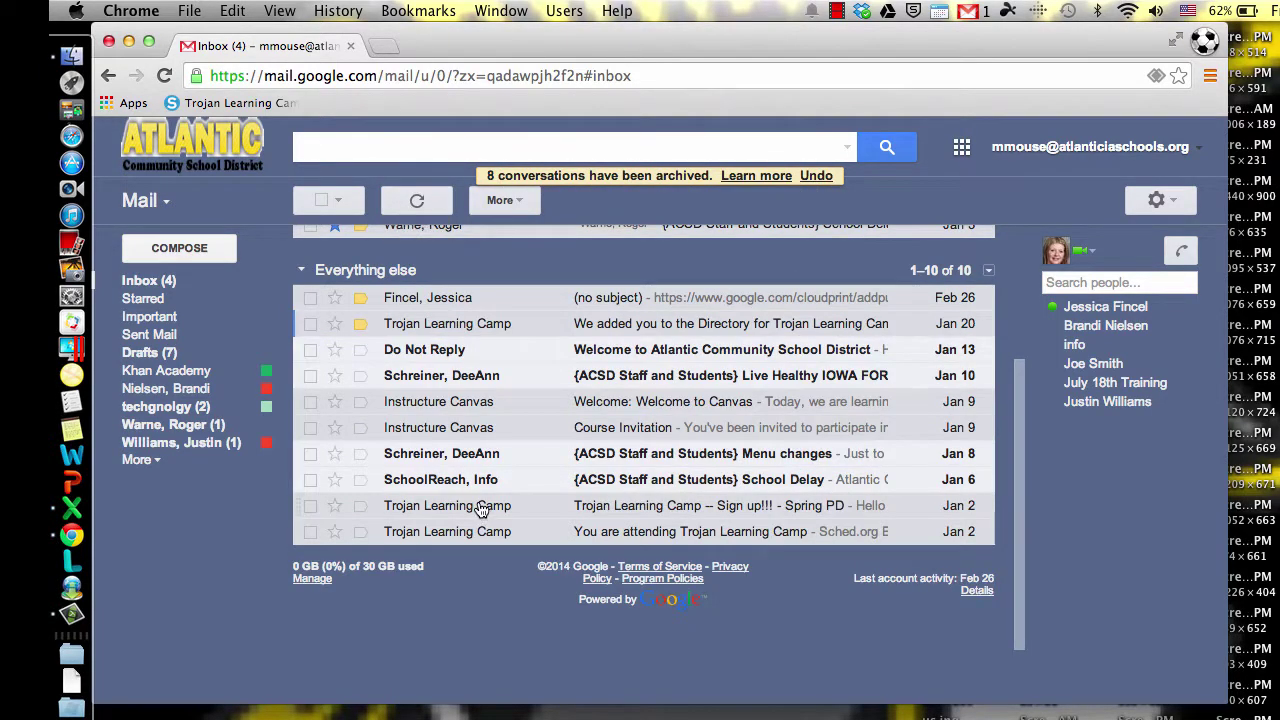
# Step: Select all ten Everything else conversations, from Trojan Learning Camp upward, mark them read, and archive them
pyautogui.scroll(-2, 480, 508)
pyautogui.scroll(4, 478, 508)
pyautogui.scroll(-4, 490, 510)
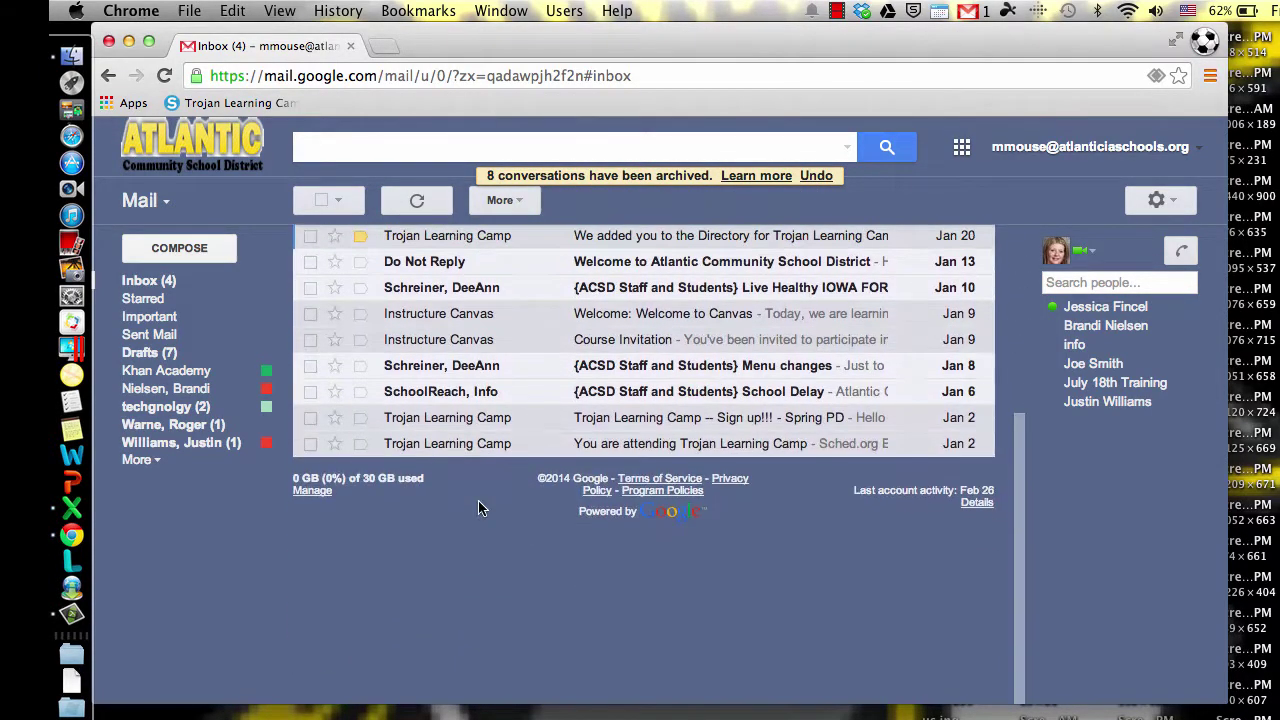
pyautogui.click(310, 443)
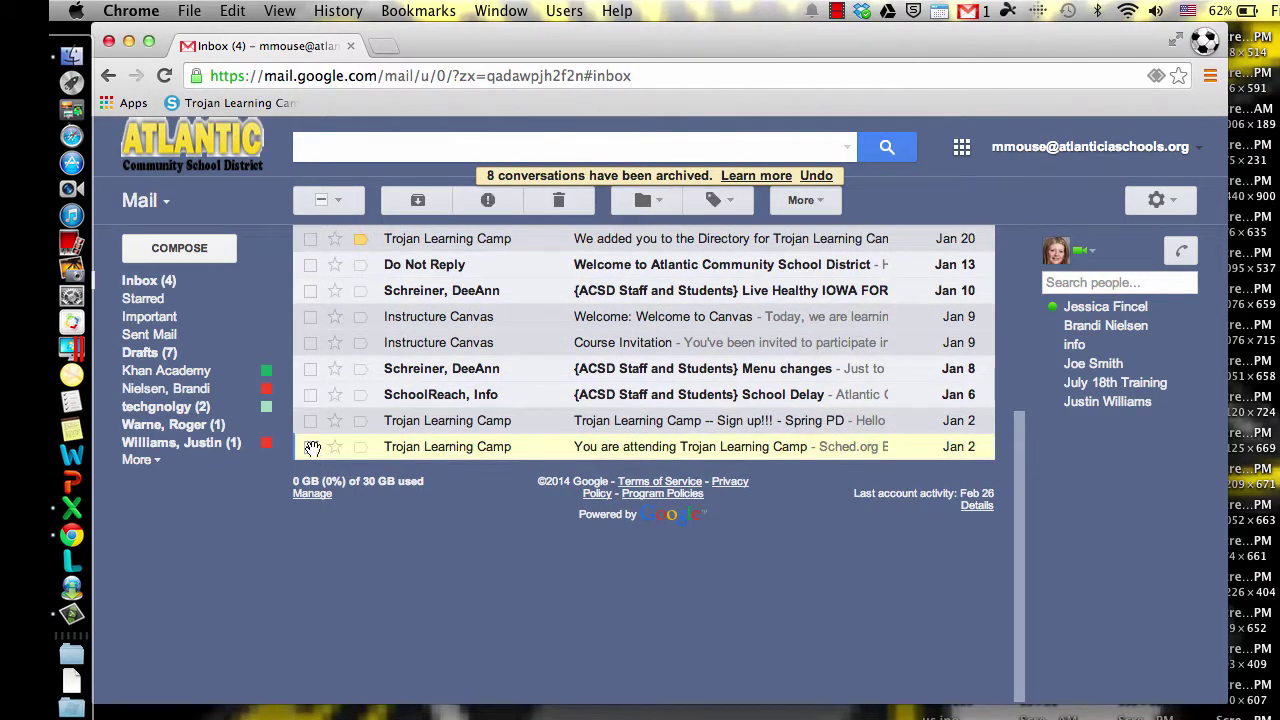
pyautogui.scroll(1, 334, 431)
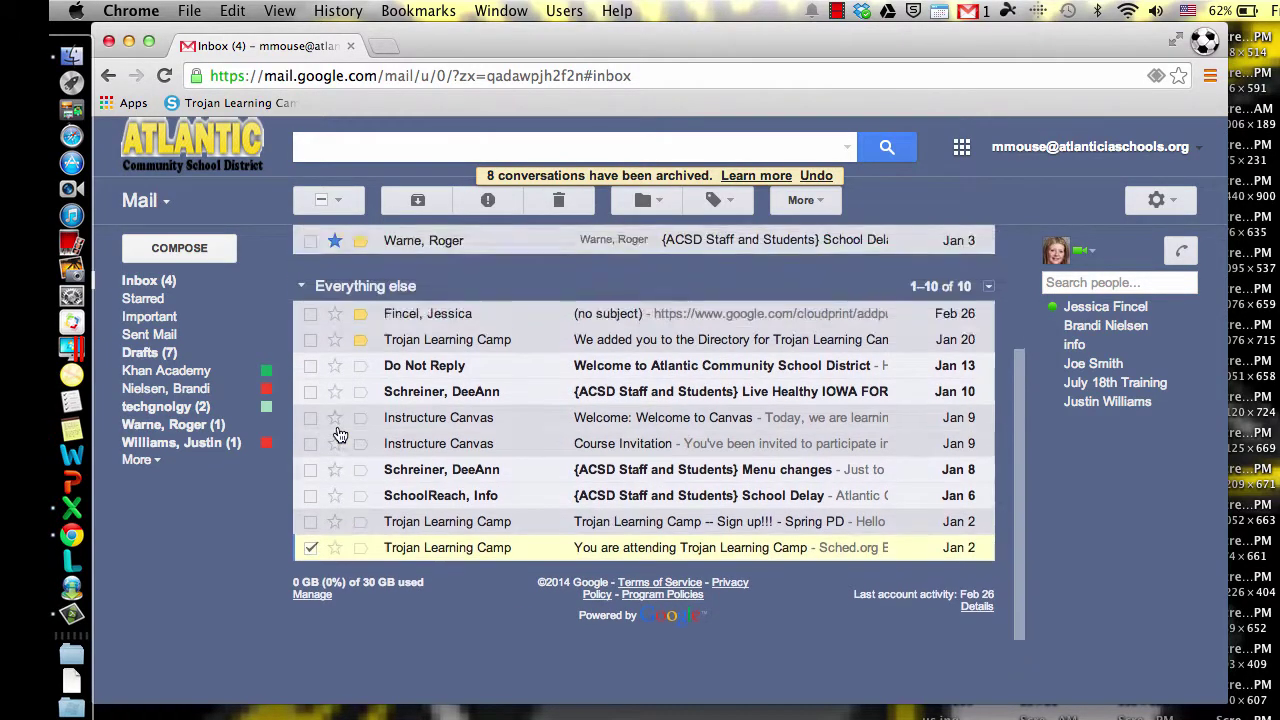
pyautogui.keyDown('shift'); pyautogui.click(310, 316); pyautogui.keyUp('shift')
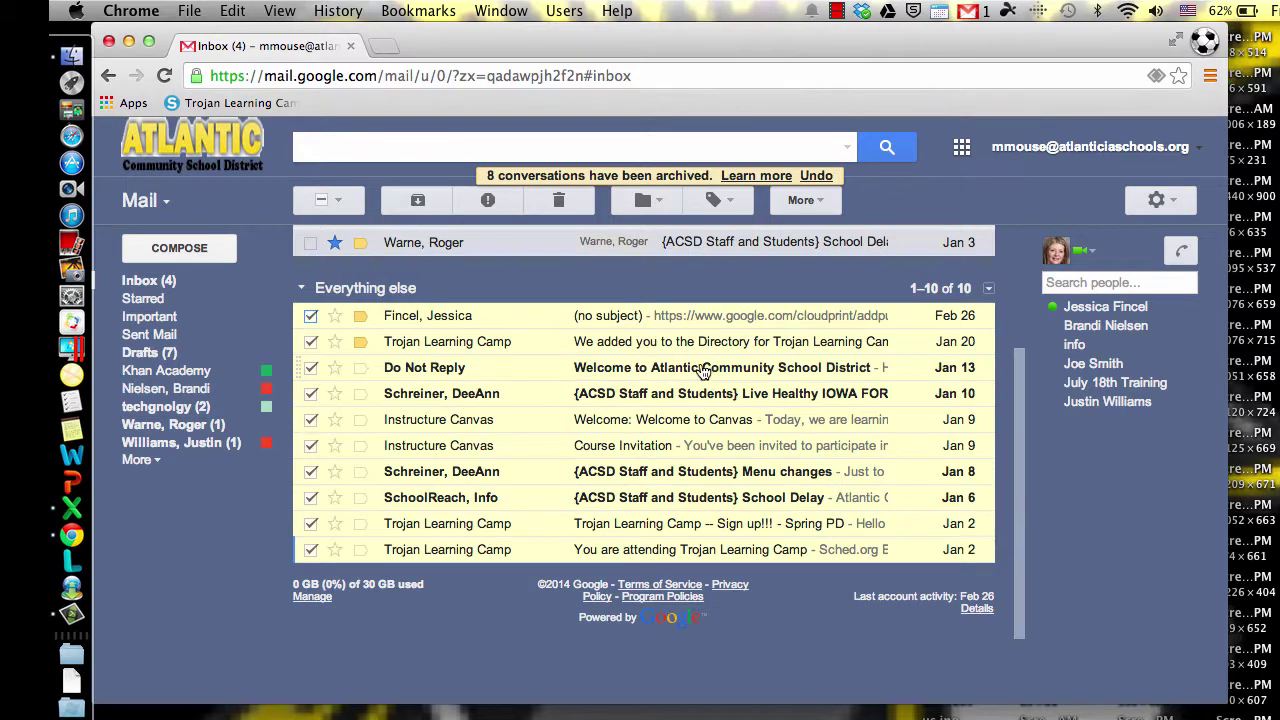
pyautogui.click(810, 201)
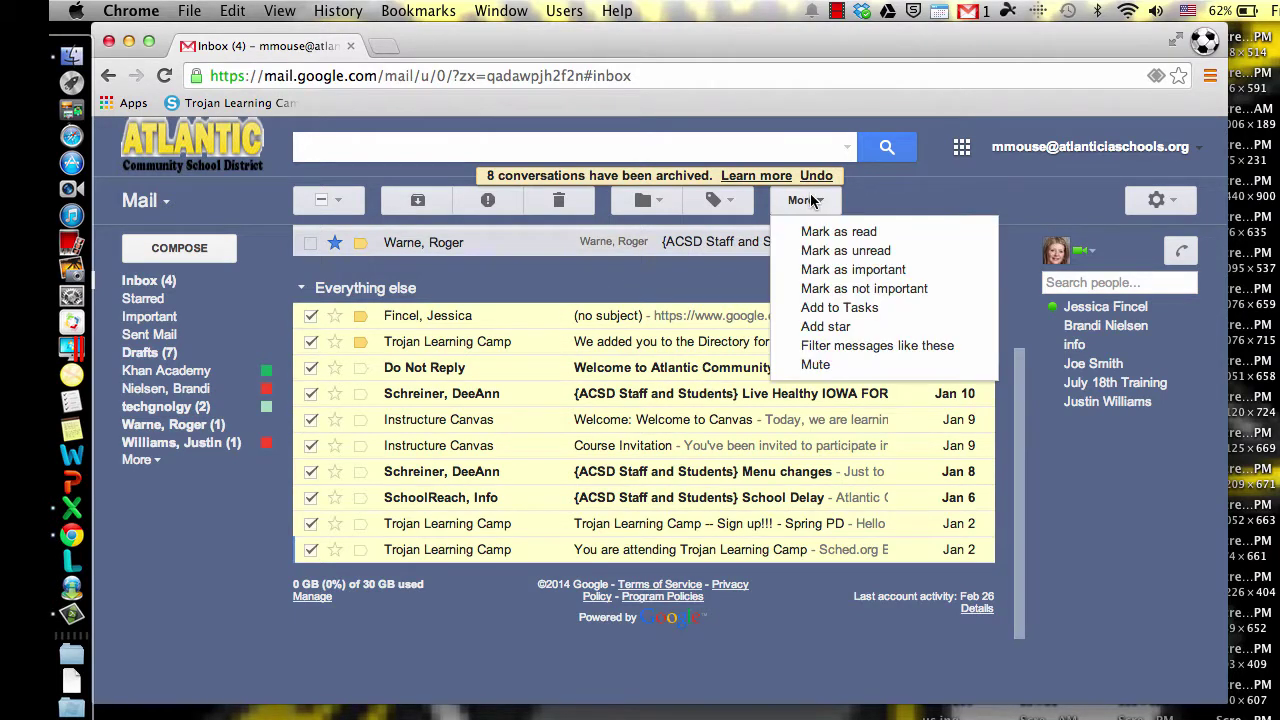
pyautogui.click(834, 231)
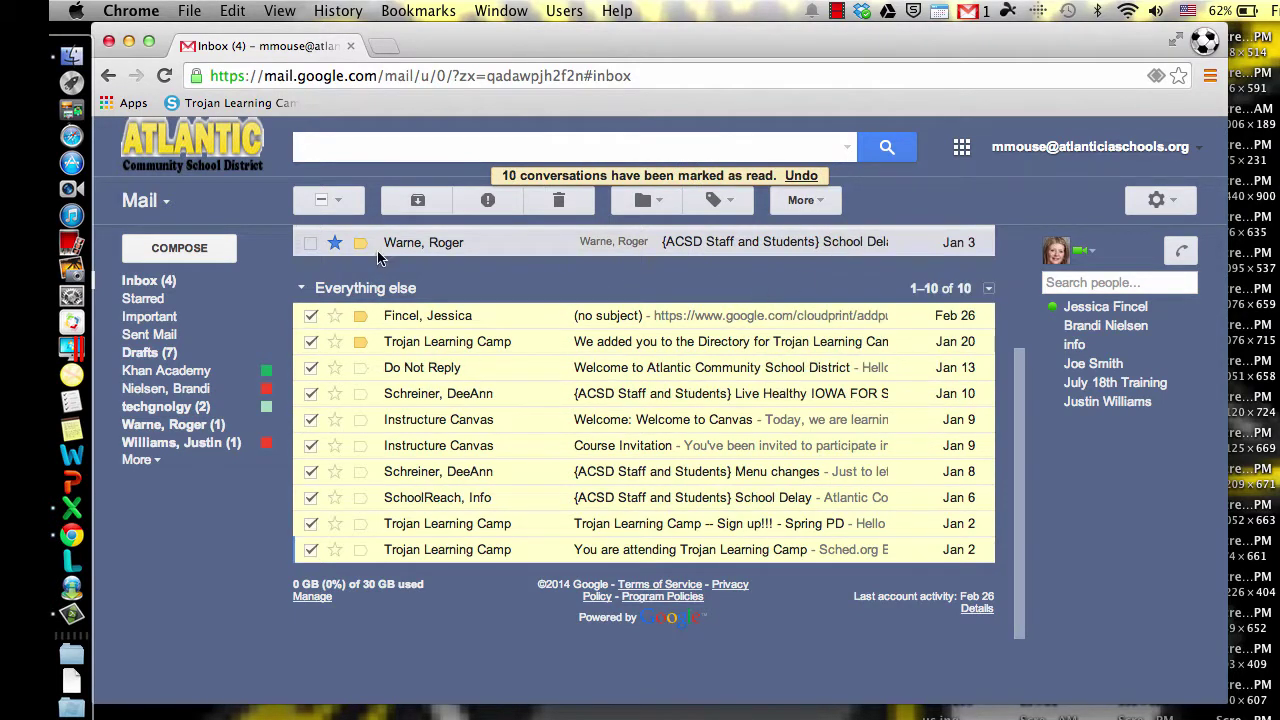
pyautogui.click(412, 202)
pyautogui.scroll(1, 362, 478)
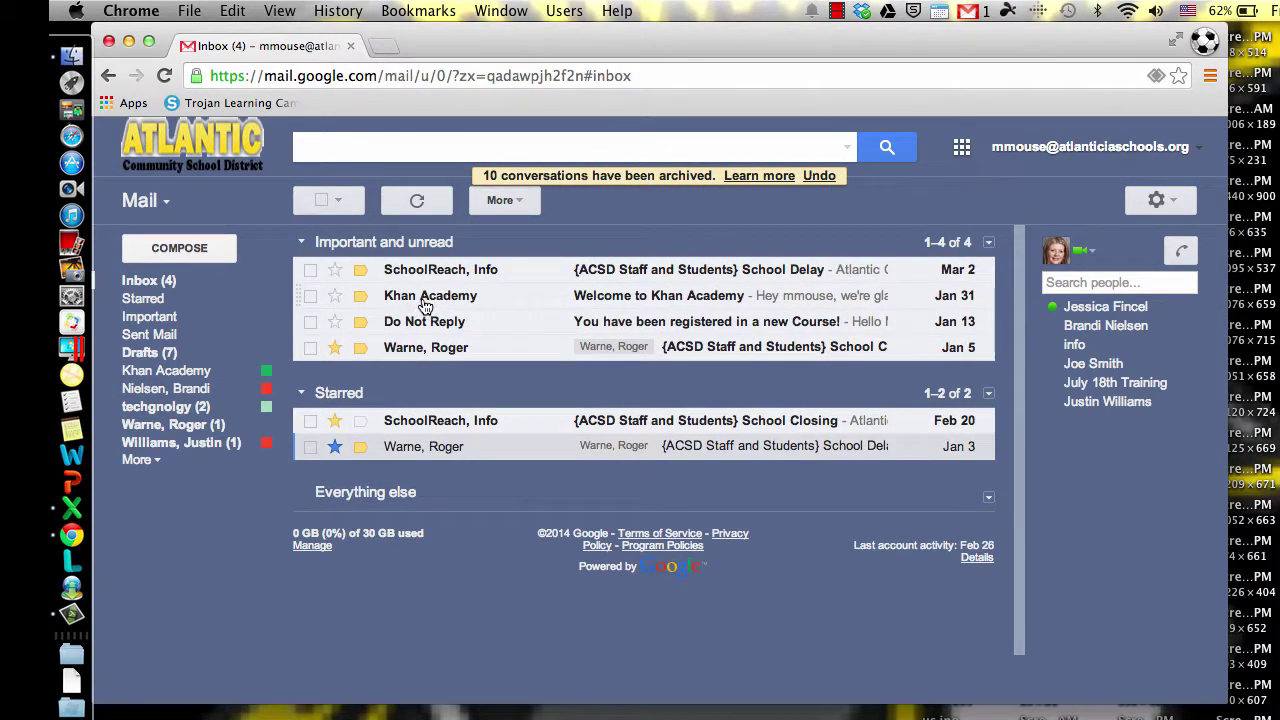
pyautogui.moveTo(428, 303)
# Step: Move the Welcome to Khan Academy email into the Khan Academy label
pyautogui.click(437, 296)
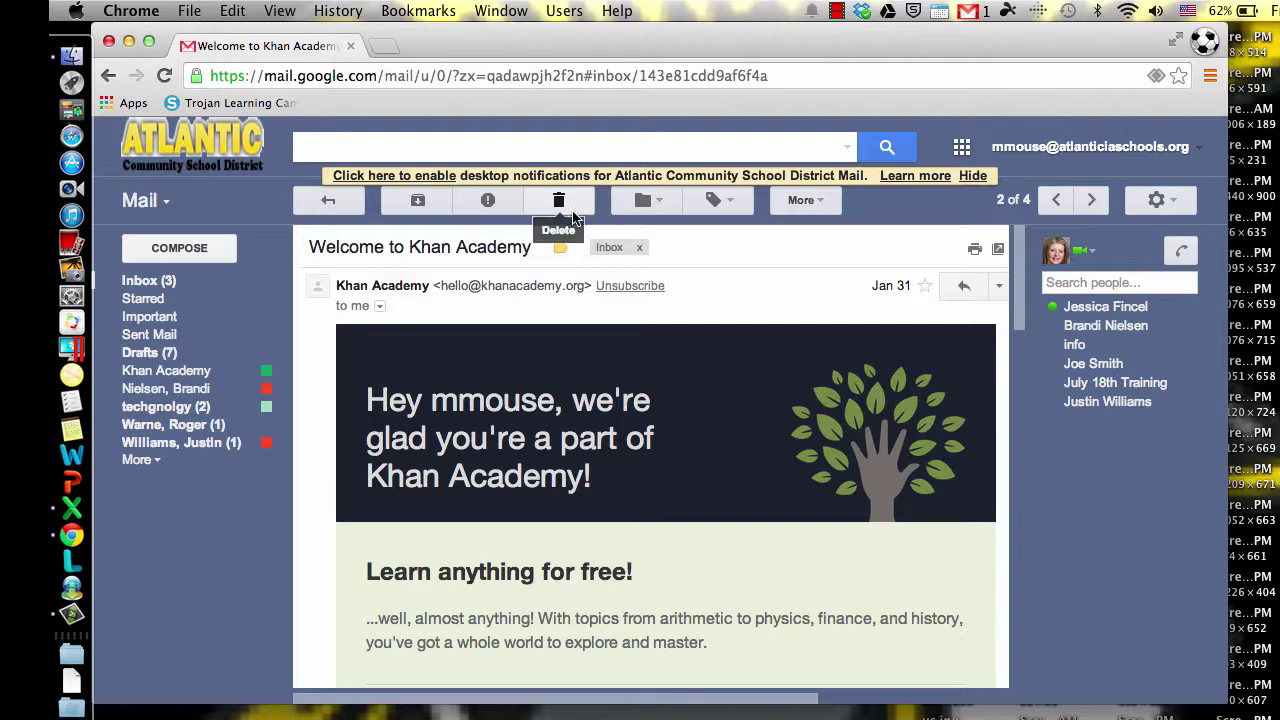
pyautogui.click(652, 204)
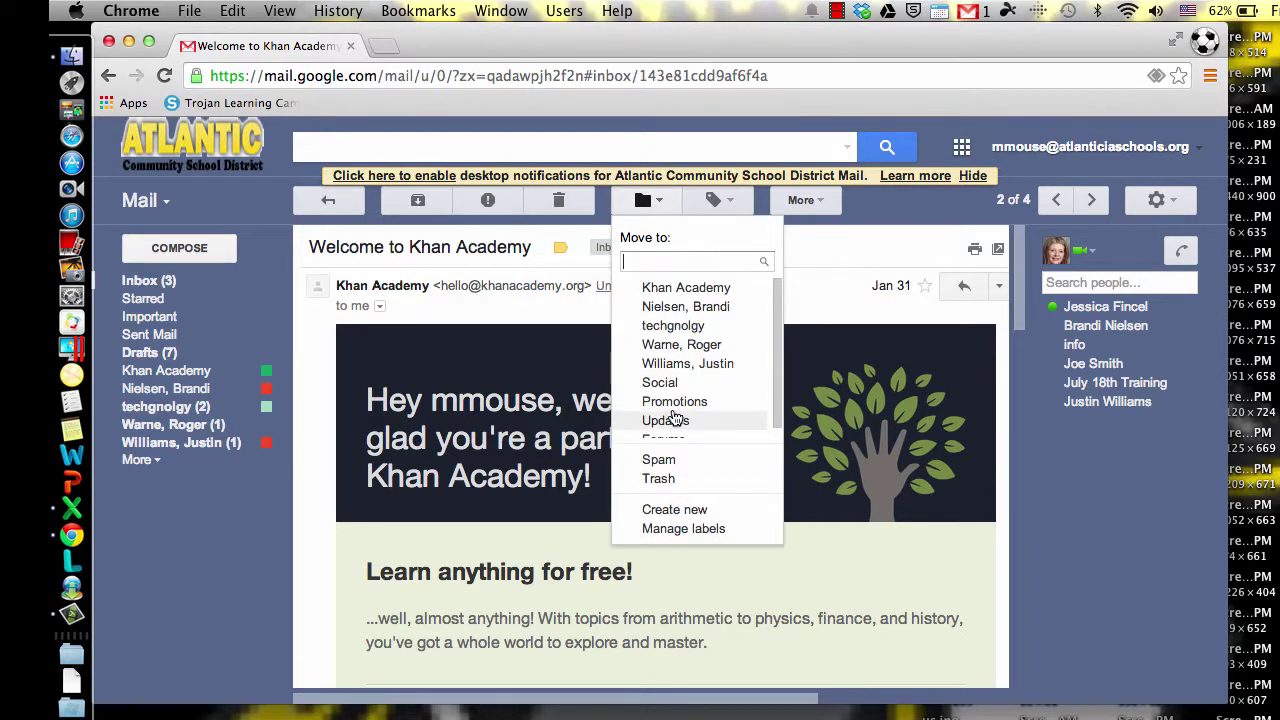
pyautogui.scroll(-1, 680, 418)
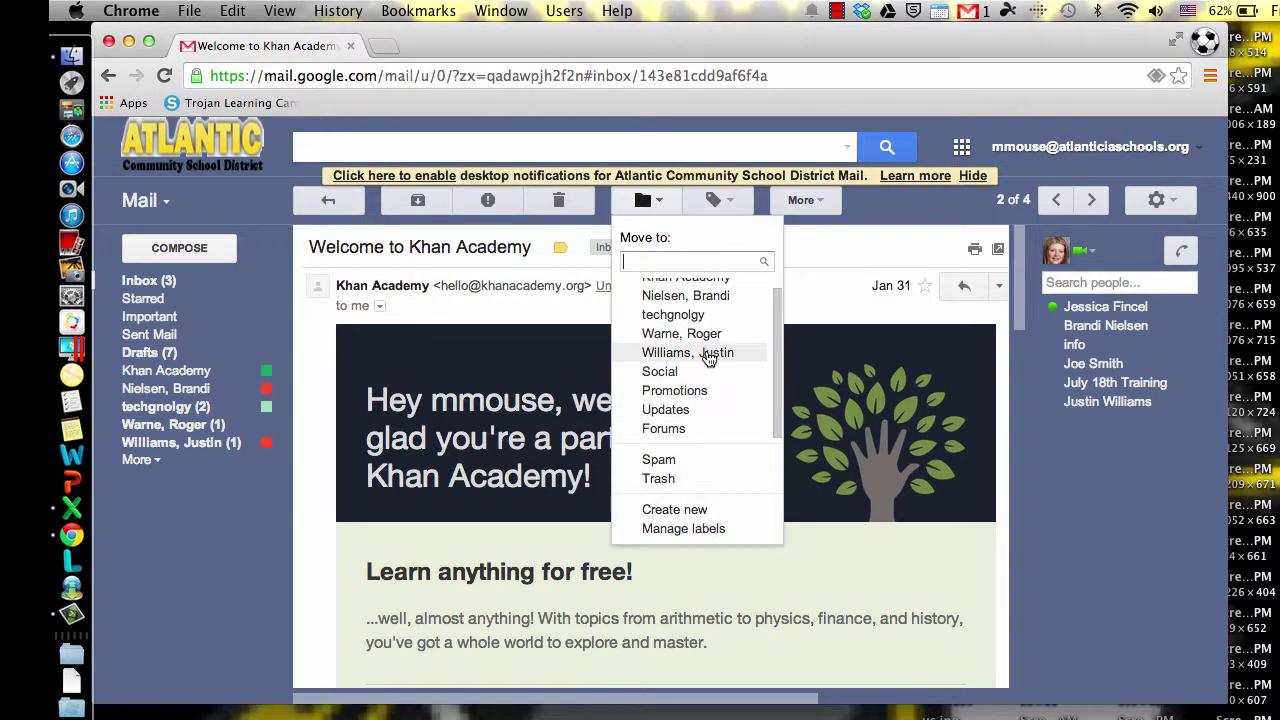
pyautogui.scroll(1, 705, 358)
pyautogui.click(714, 288)
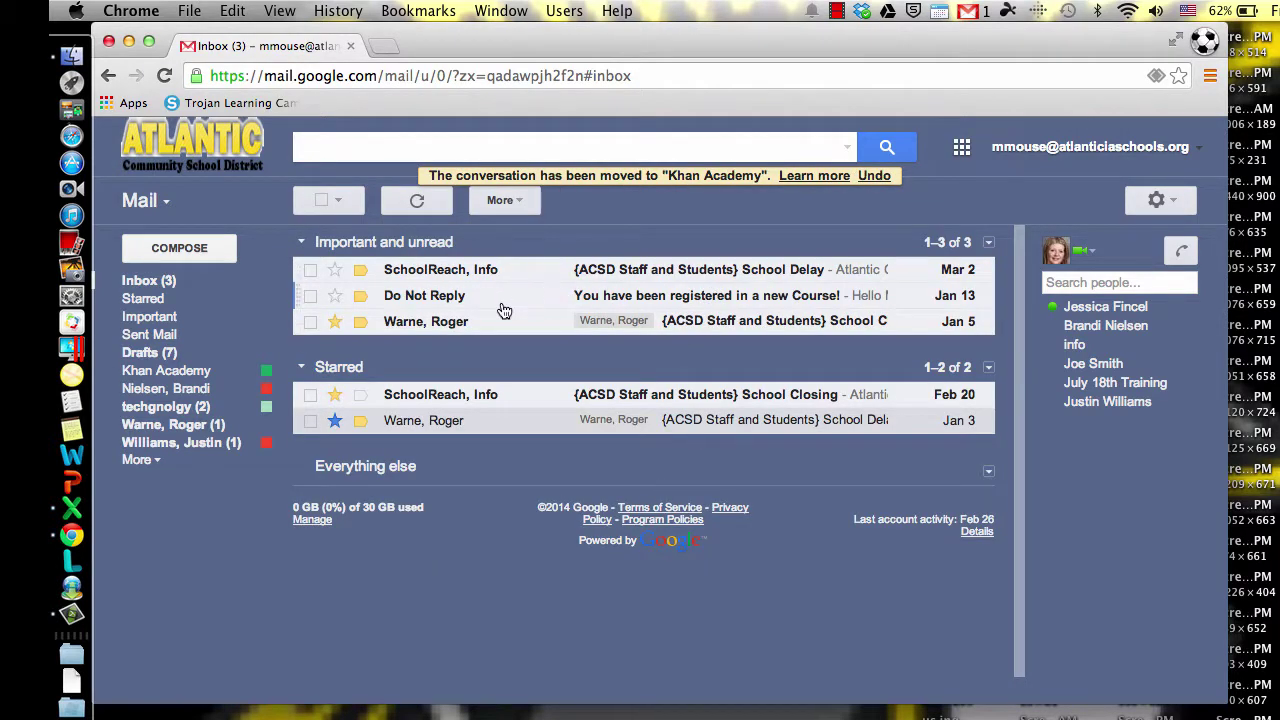
# Step: View the Khan Academy label's conversations, then return to the inbox
pyautogui.click(172, 372)
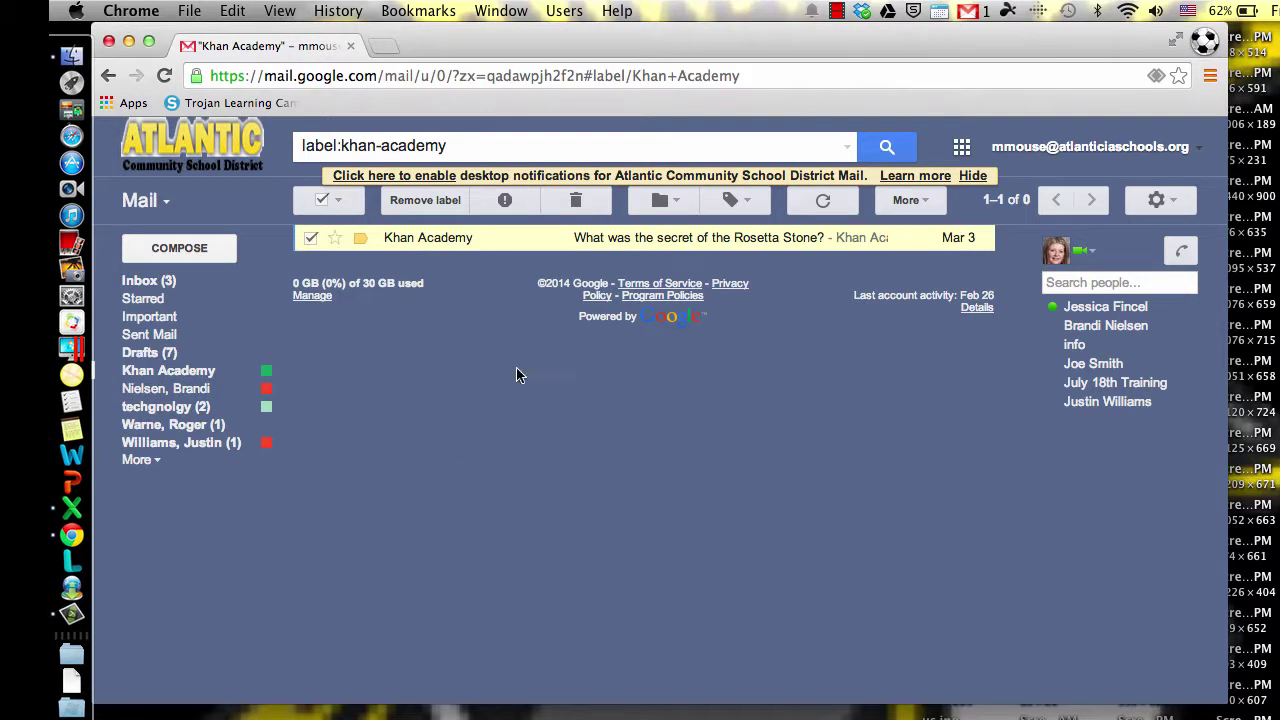
pyautogui.click(165, 288)
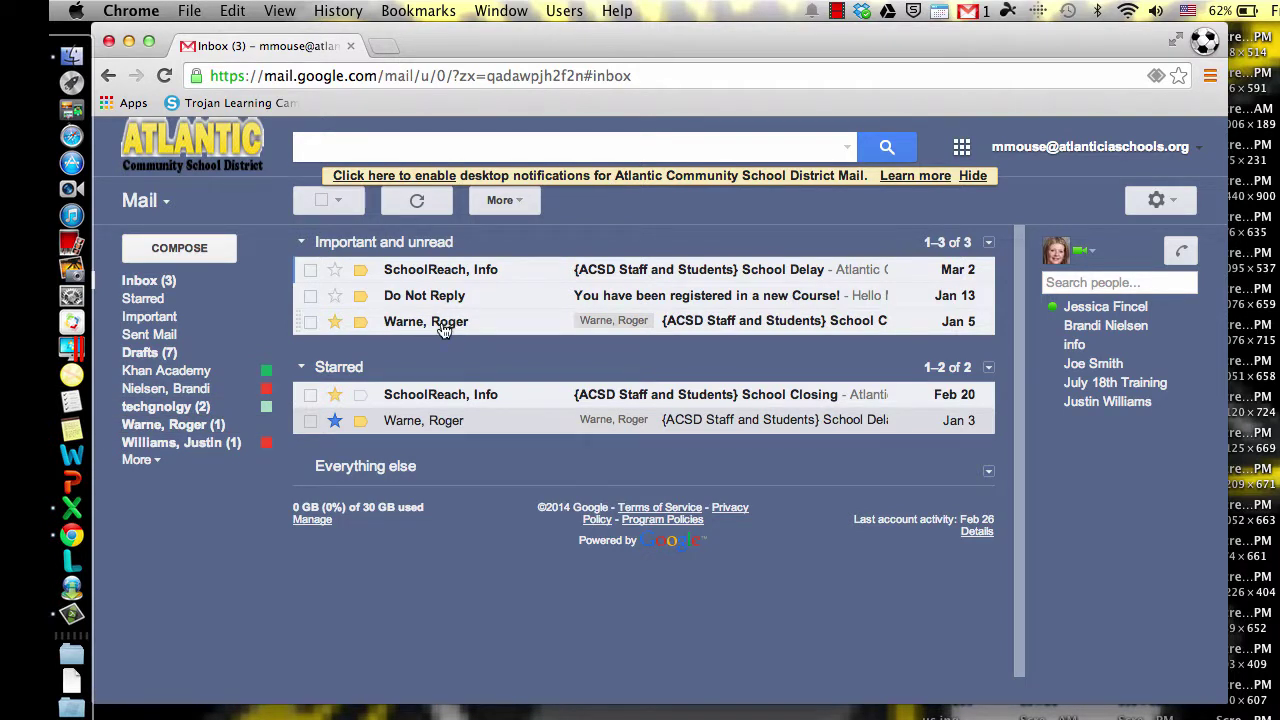
pyautogui.moveTo(444, 331)
# Step: Drag the techgnolgy label onto the Jan 5 message row, raising the label's count to 3
pyautogui.moveTo(165, 425); pyautogui.dragTo(473, 324)
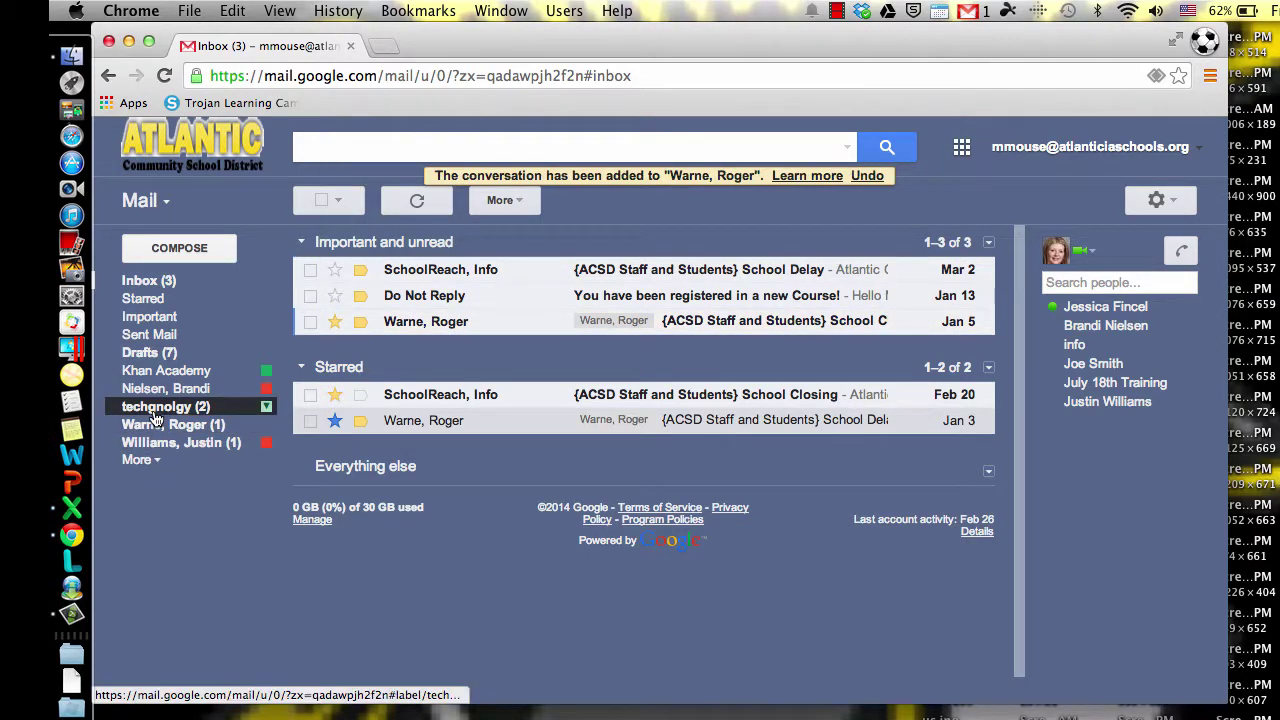
pyautogui.moveTo(165, 406); pyautogui.dragTo(487, 324)
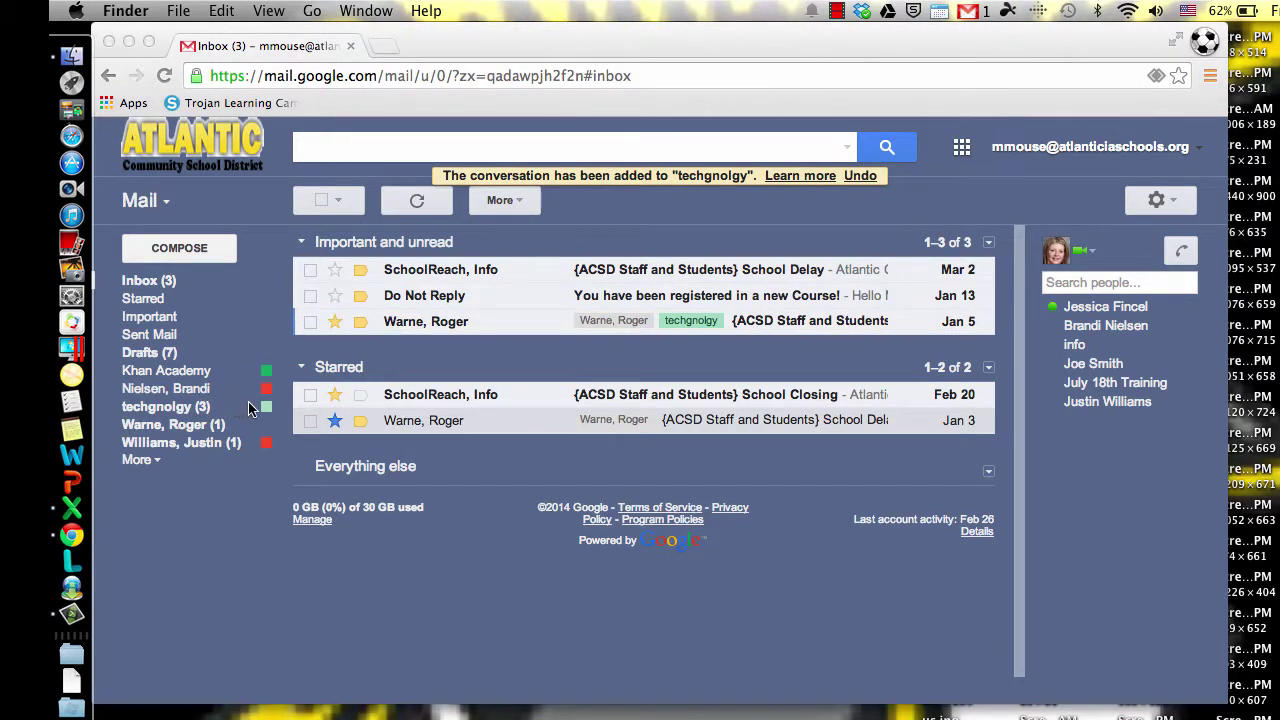
pyautogui.click(210, 412)
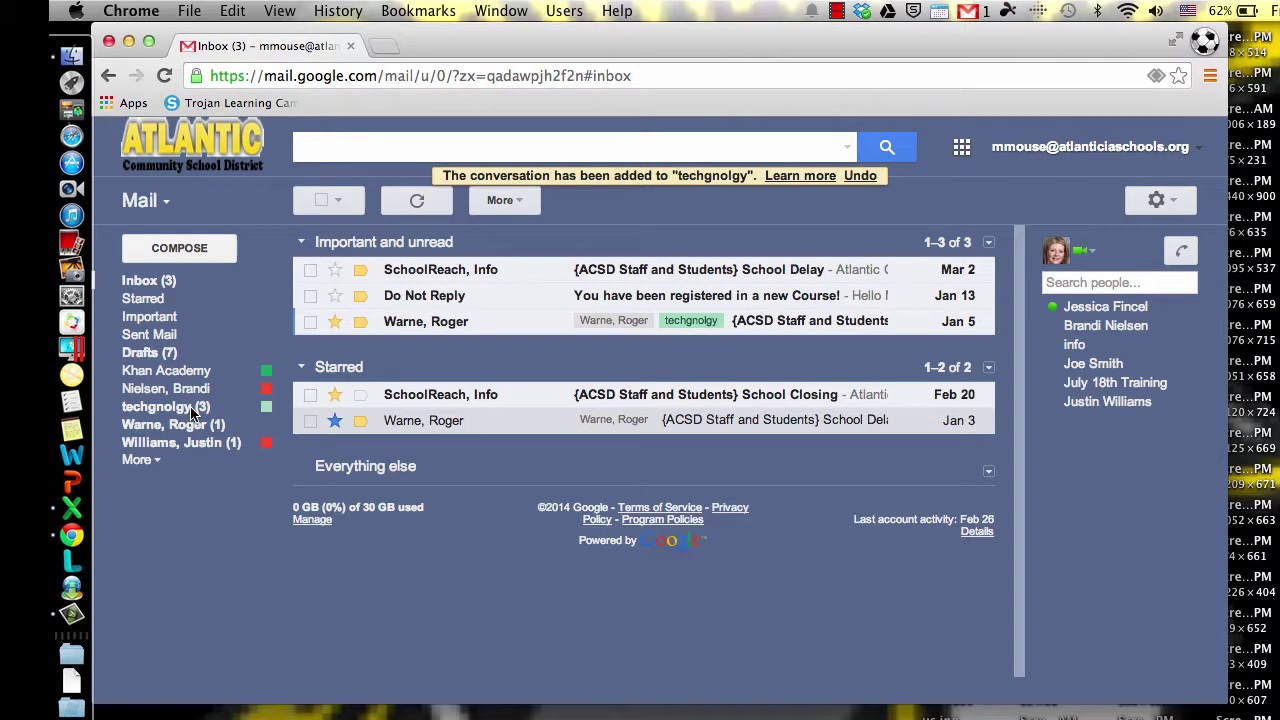
# Step: Edit the techgnolgy label from its sidebar menu, replacing the name with Technology and saving
pyautogui.click(266, 410)
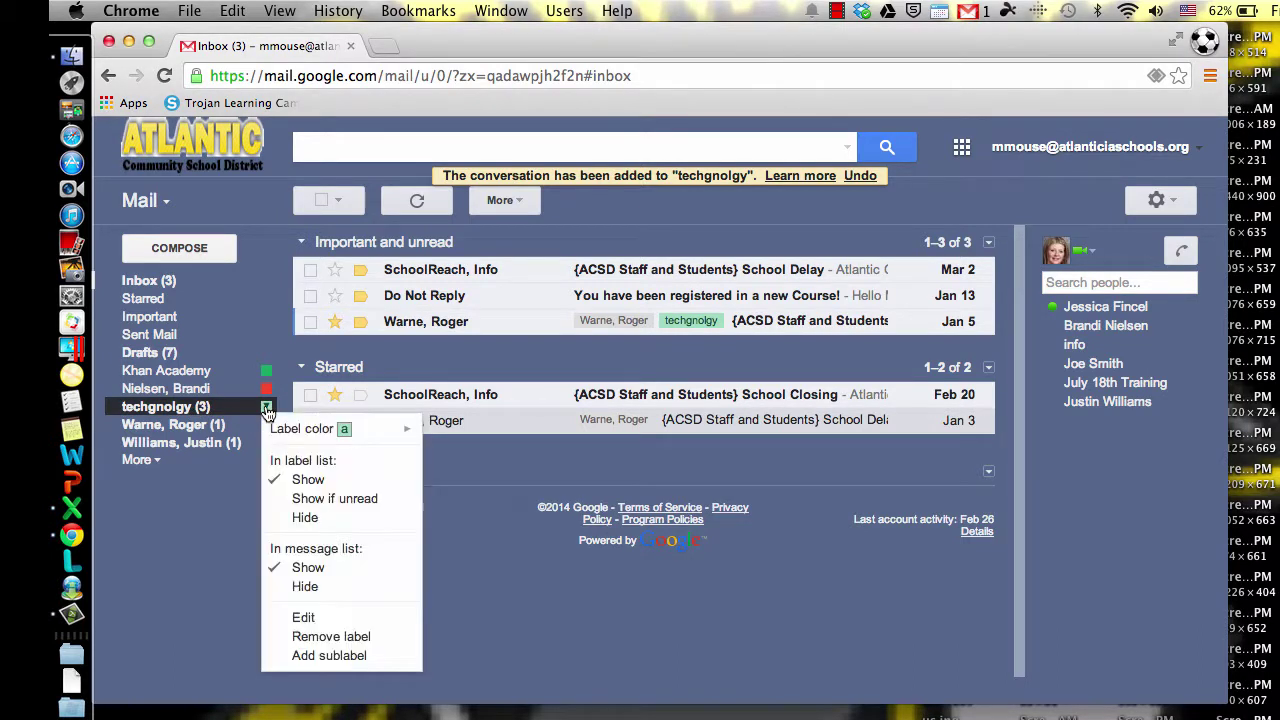
pyautogui.click(266, 410)
pyautogui.click(266, 410)
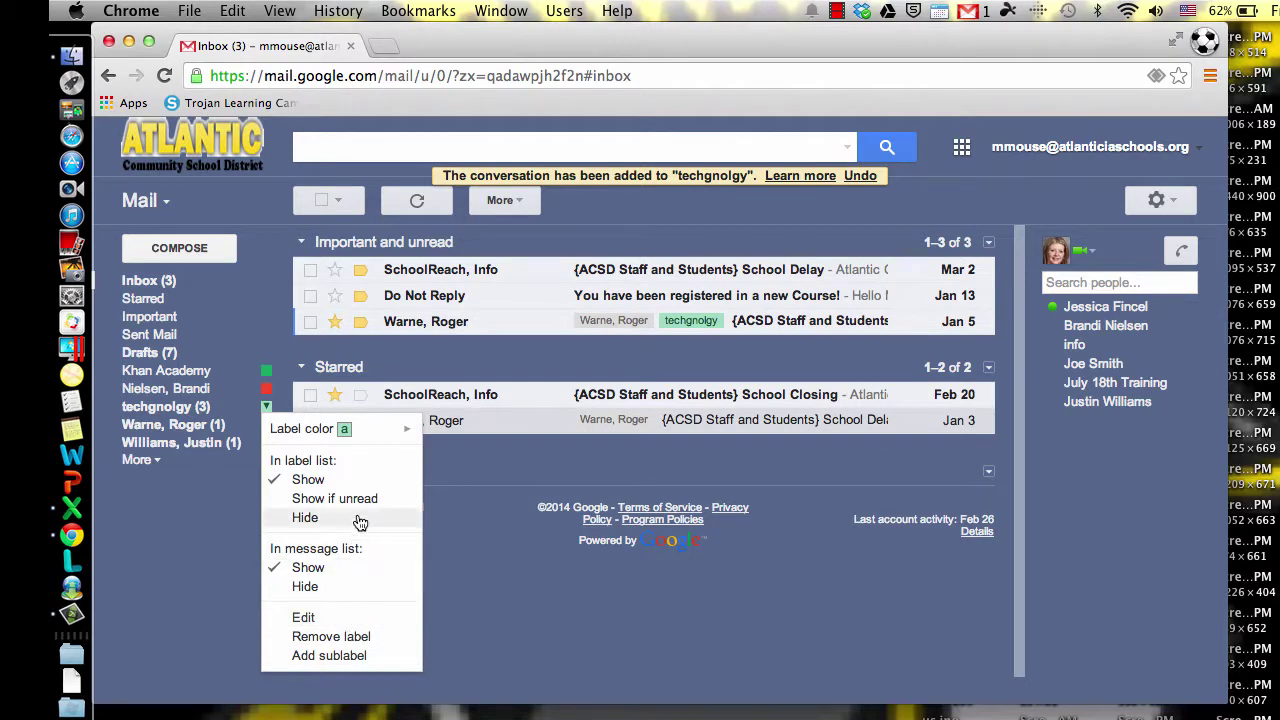
pyautogui.click(305, 617)
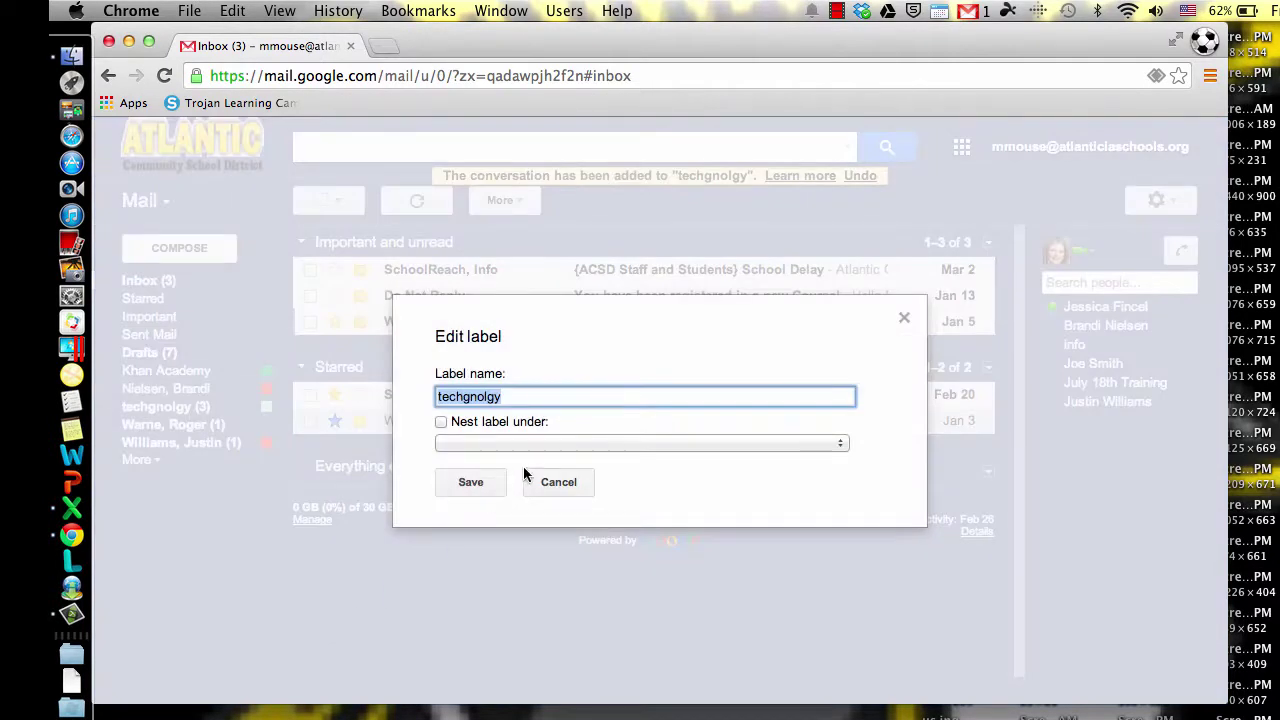
pyautogui.doubleClick(520, 392)
pyautogui.write('Tech')
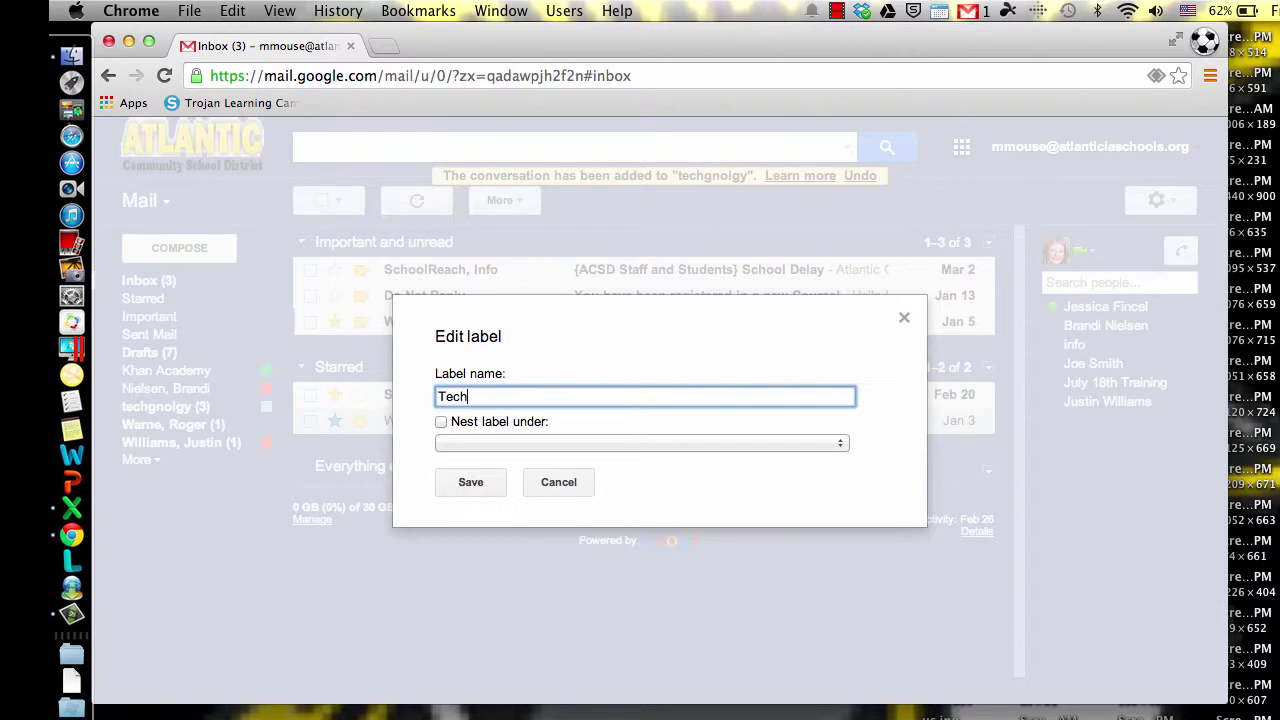
pyautogui.click(466, 483)
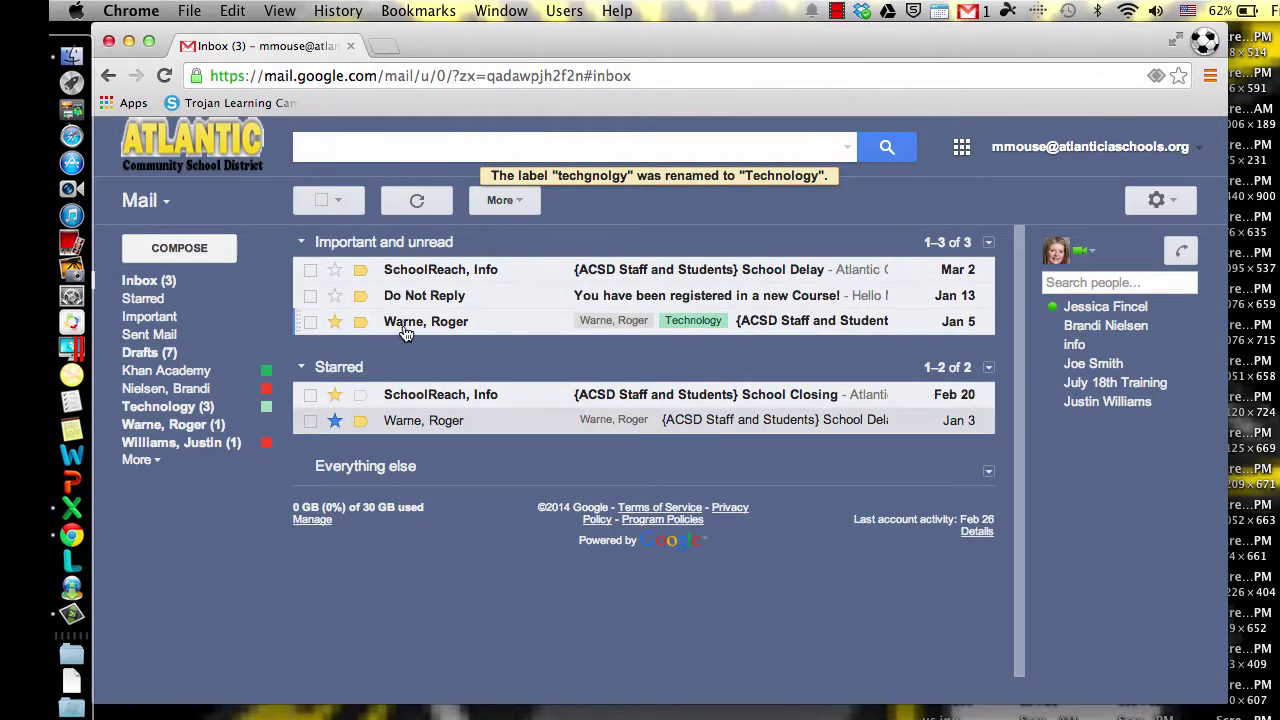
pyautogui.moveTo(407, 334)
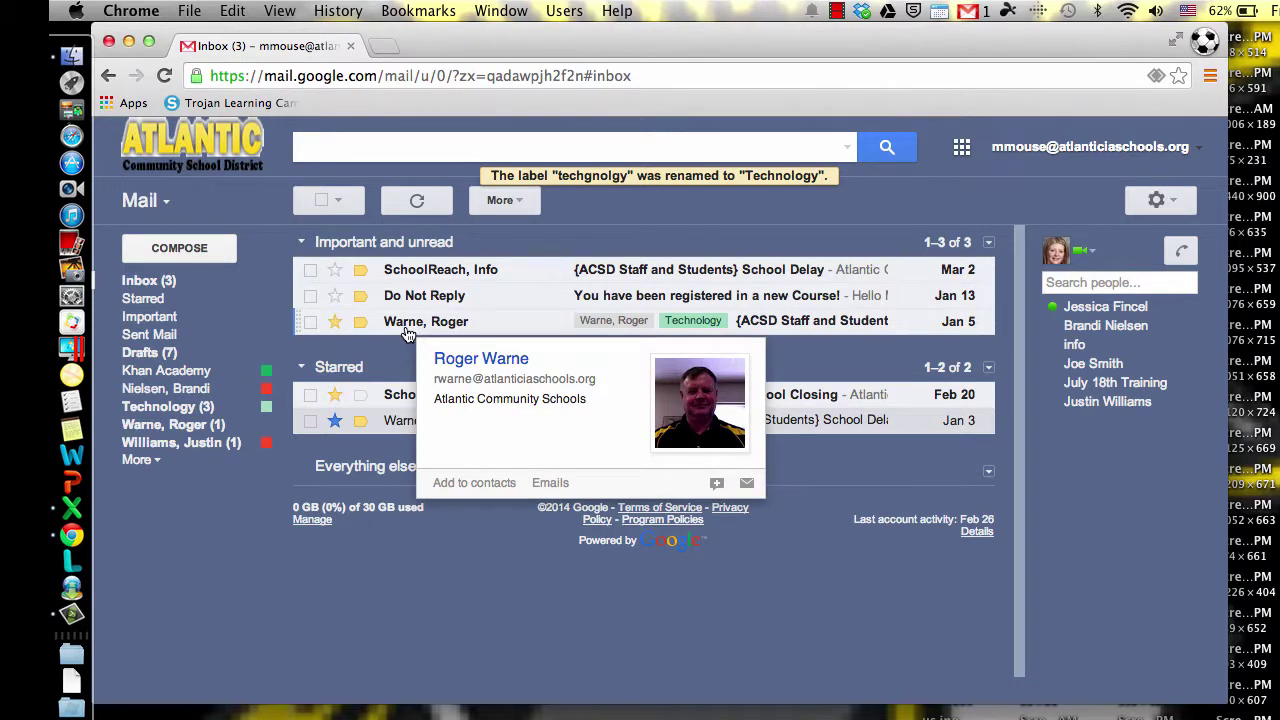
# Step: Expand the label list and search the mail for the sender's first name, finding three conversations
pyautogui.click(152, 461)
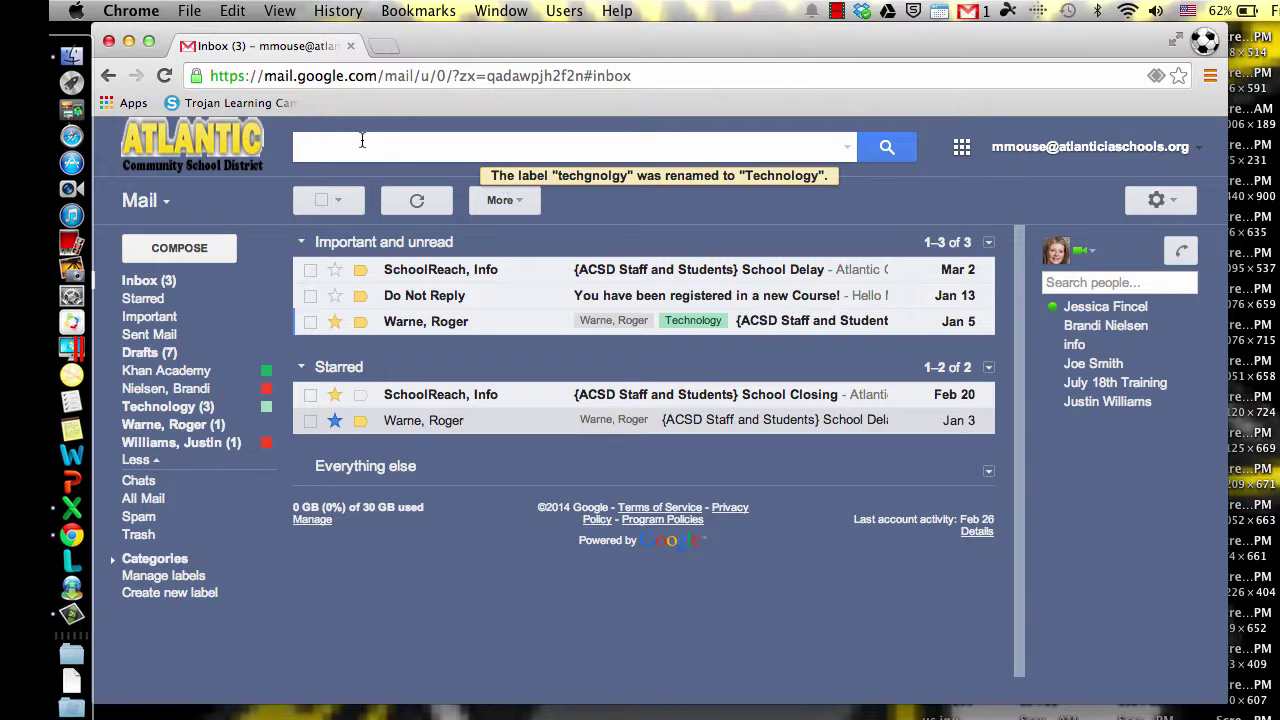
pyautogui.write('roger')
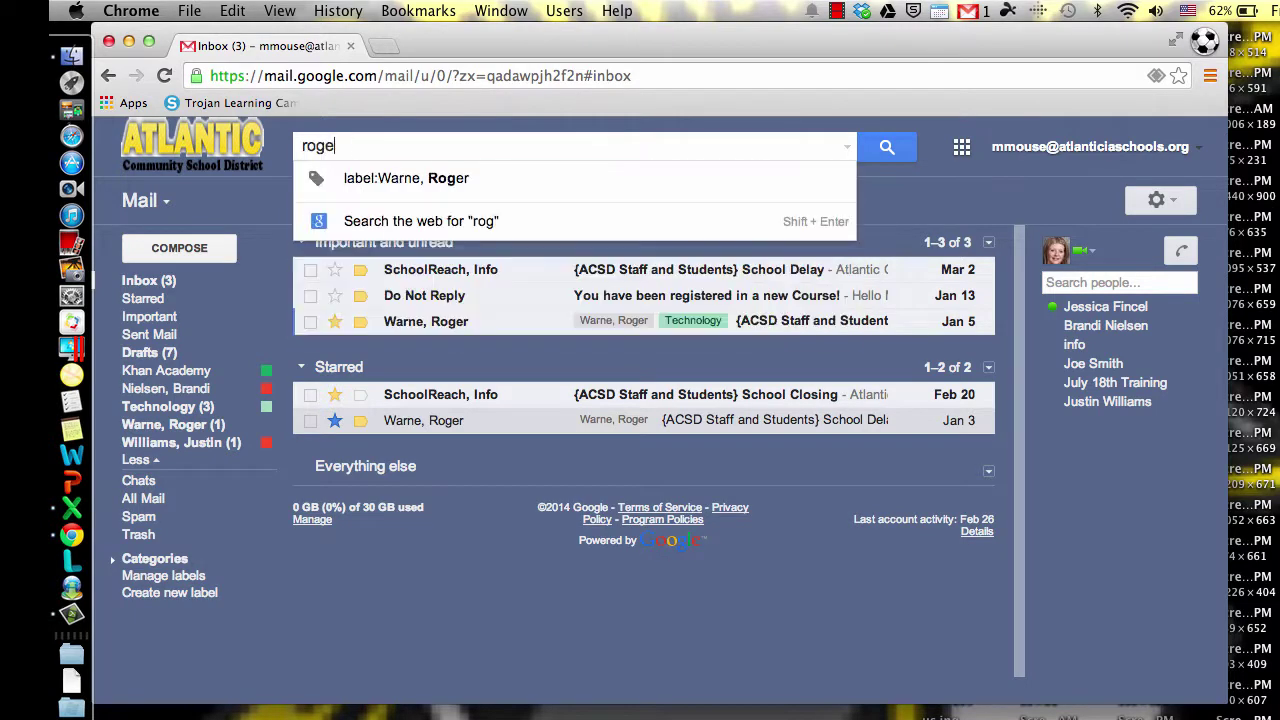
pyautogui.press('Return')
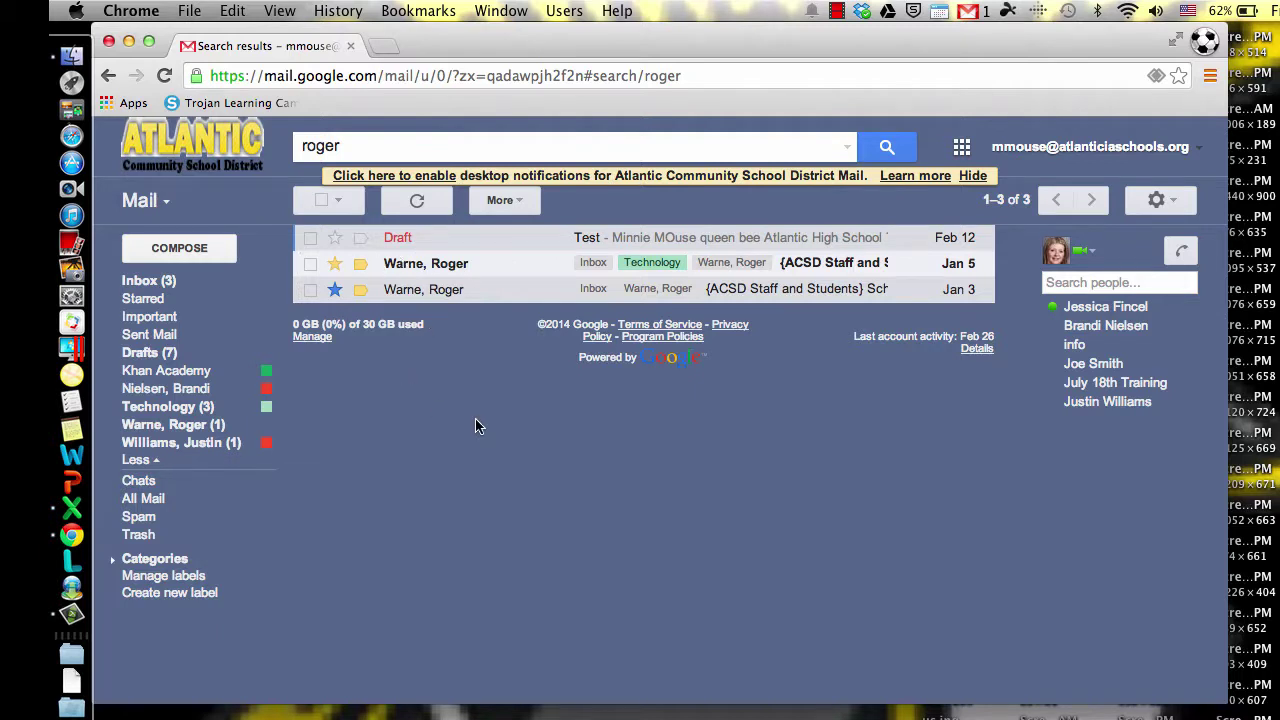
pyautogui.moveTo(356, 150); pyautogui.dragTo(250, 145)
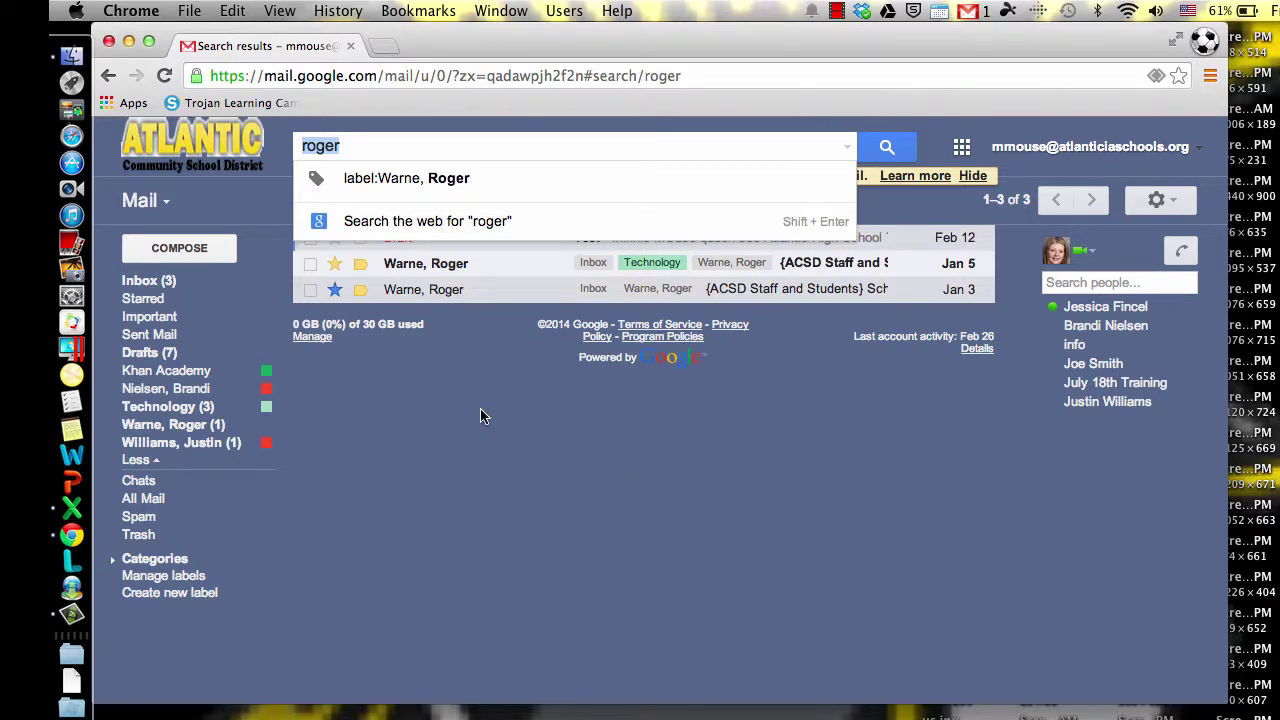
pyautogui.click(762, 460)
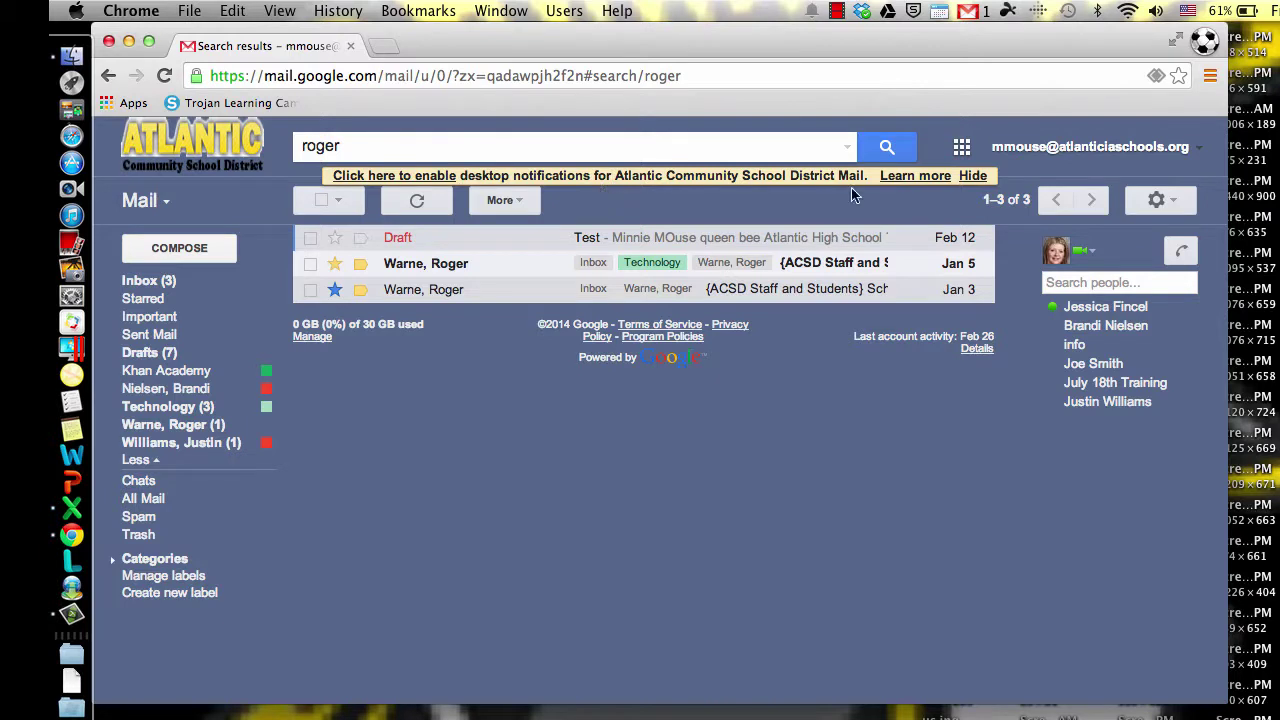
pyautogui.click(1156, 200)
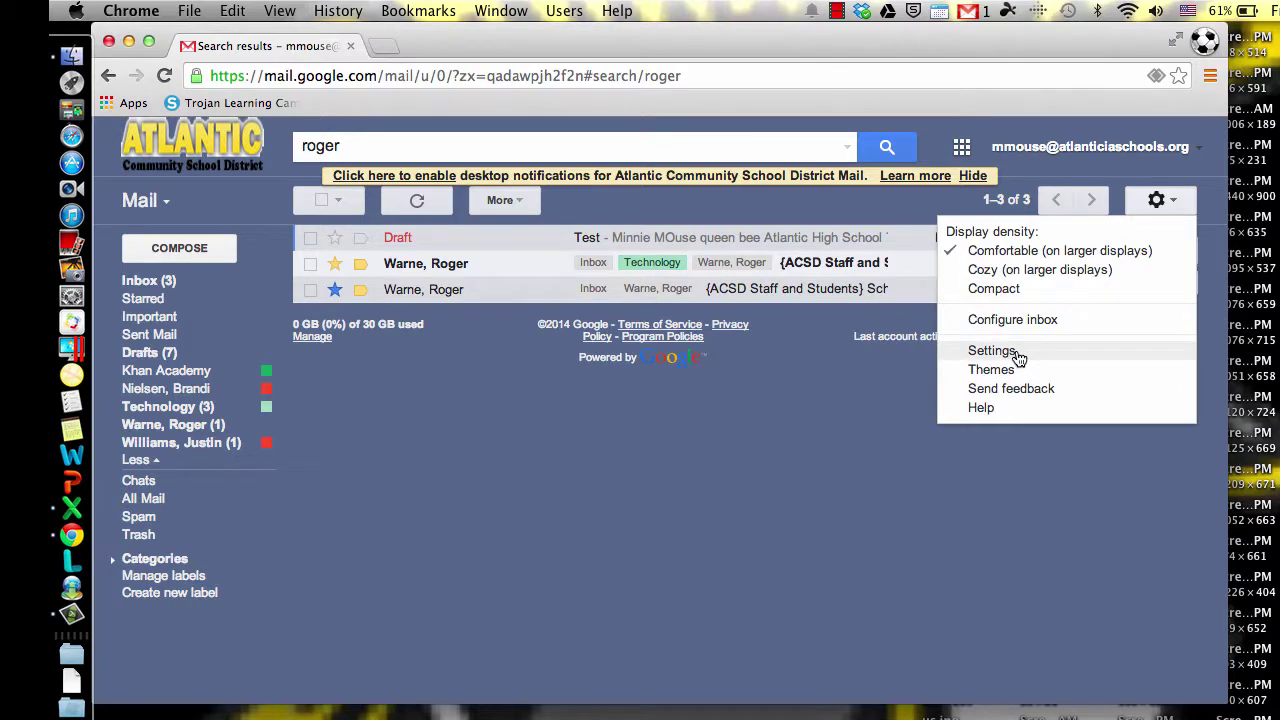
# Step: Open Gmail Settings on the Labels tab and review which system, category and custom labels are shown
pyautogui.click(992, 351)
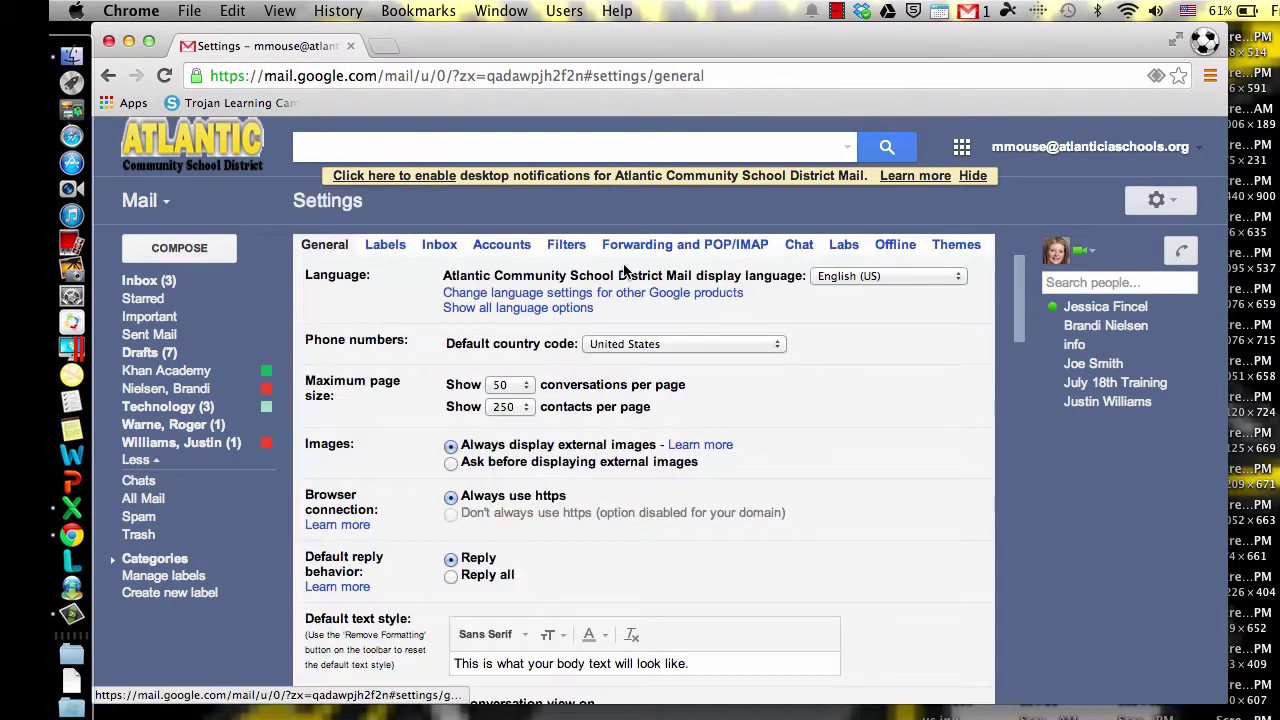
pyautogui.scroll(-5, 528, 527)
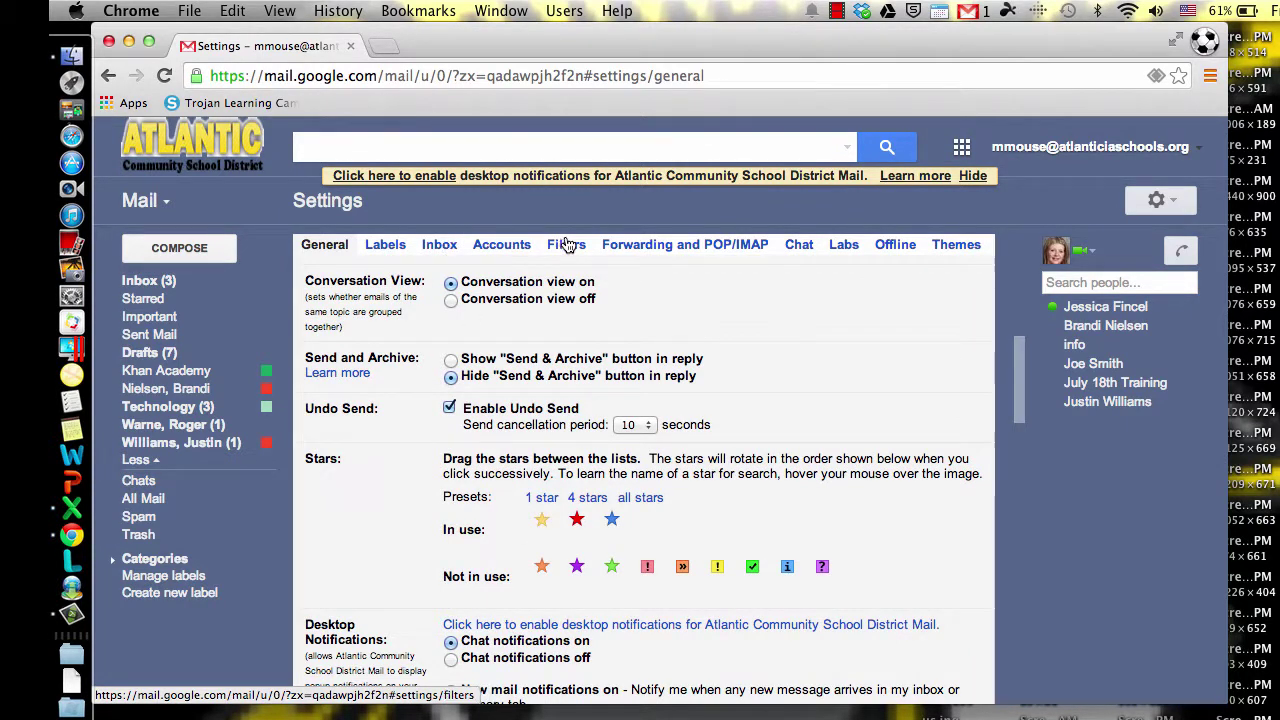
pyautogui.click(387, 245)
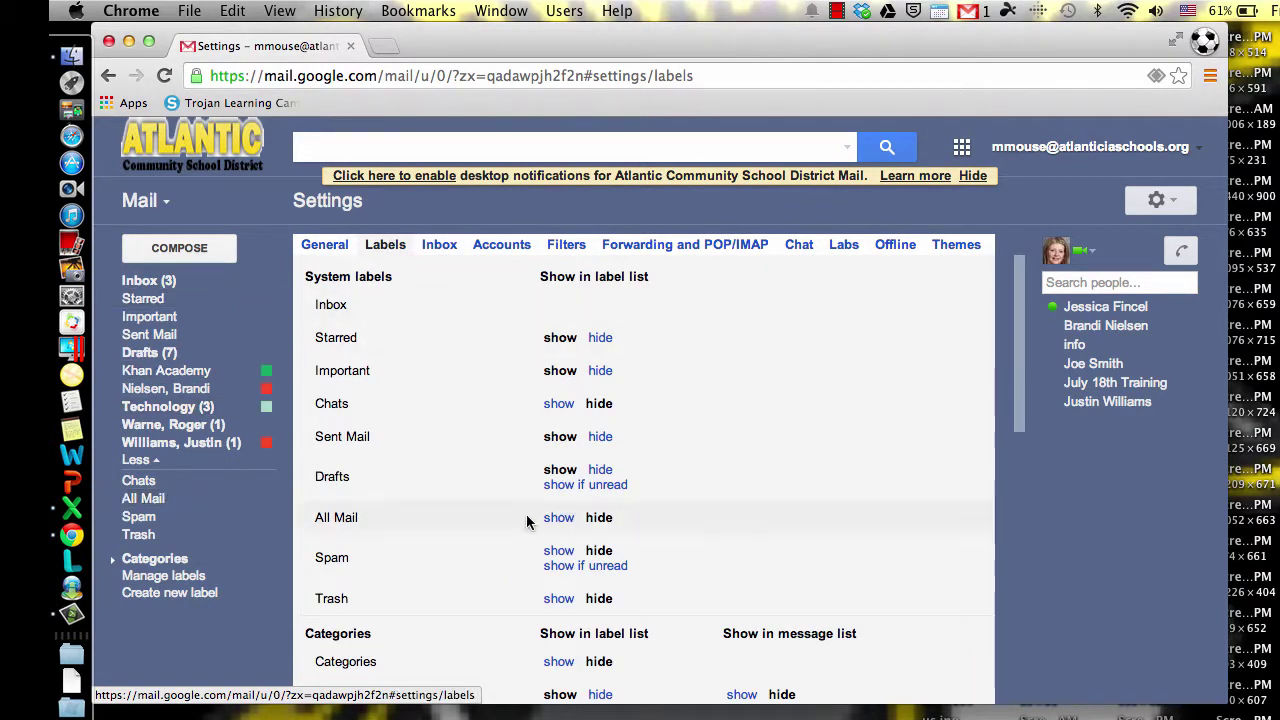
pyautogui.scroll(-3, 614, 553)
pyautogui.scroll(-5, 614, 553)
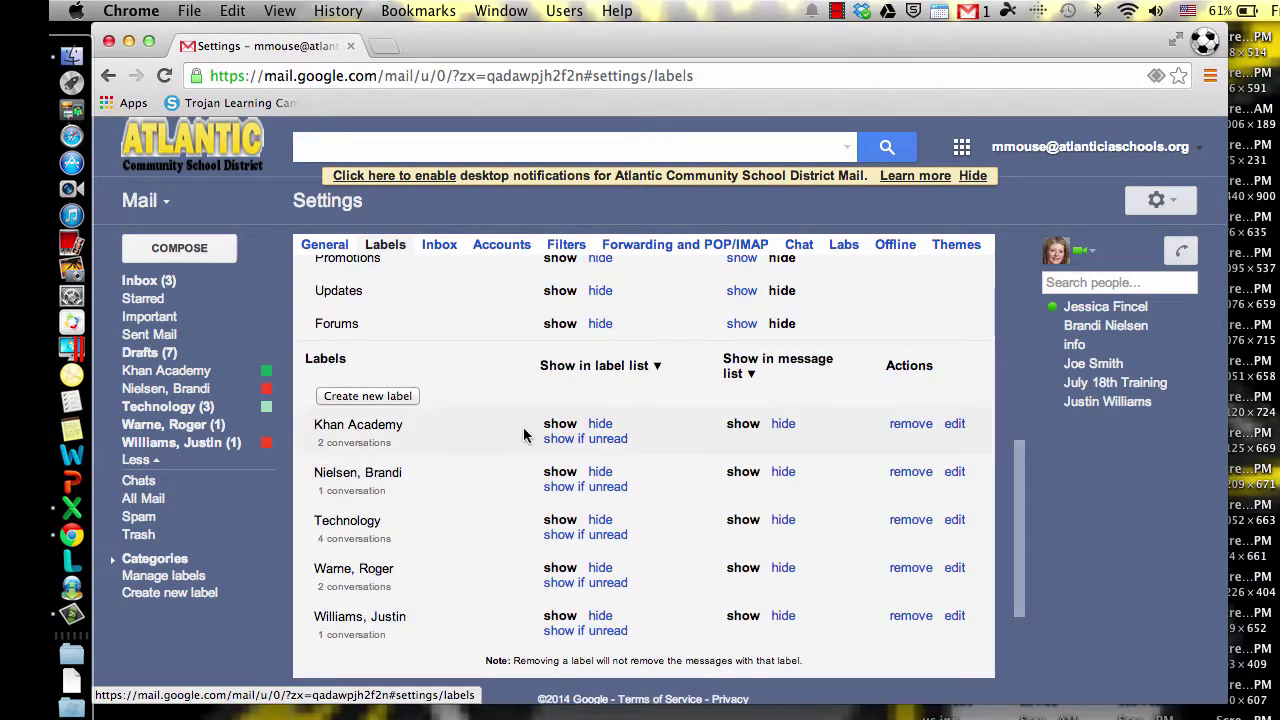
pyautogui.scroll(4, 634, 444)
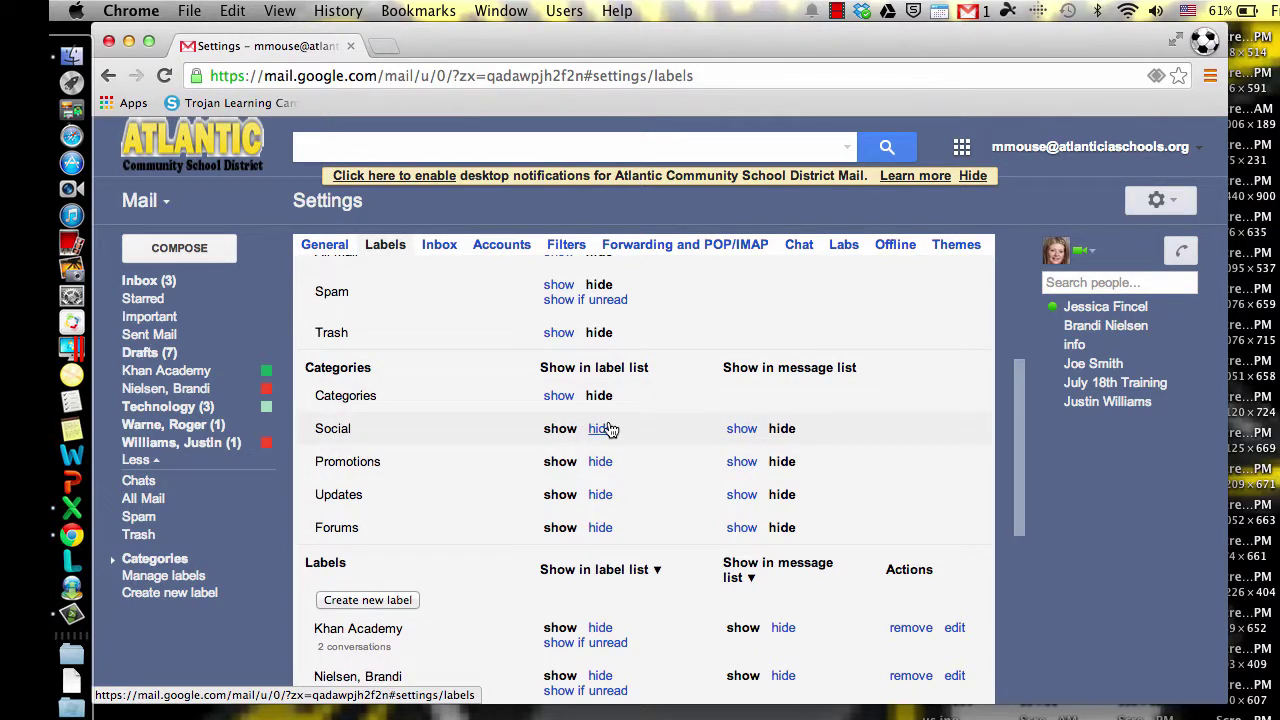
pyautogui.scroll(5, 740, 430)
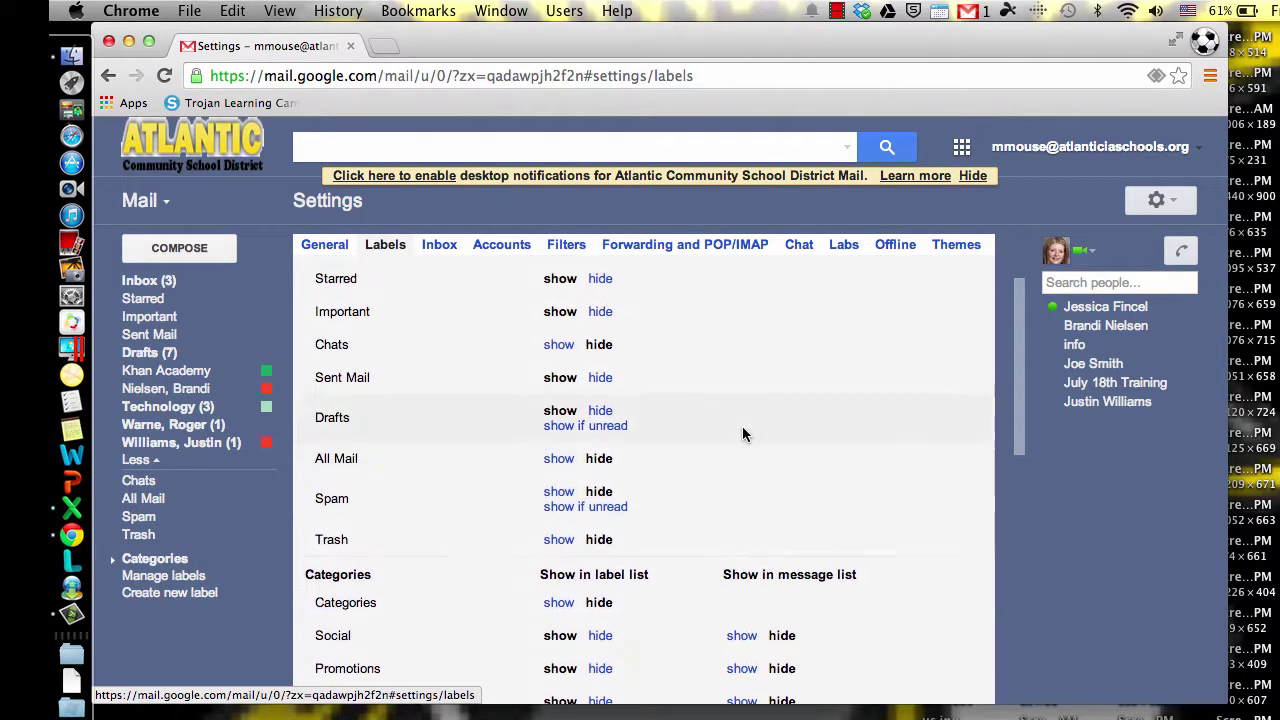
pyautogui.scroll(2, 742, 434)
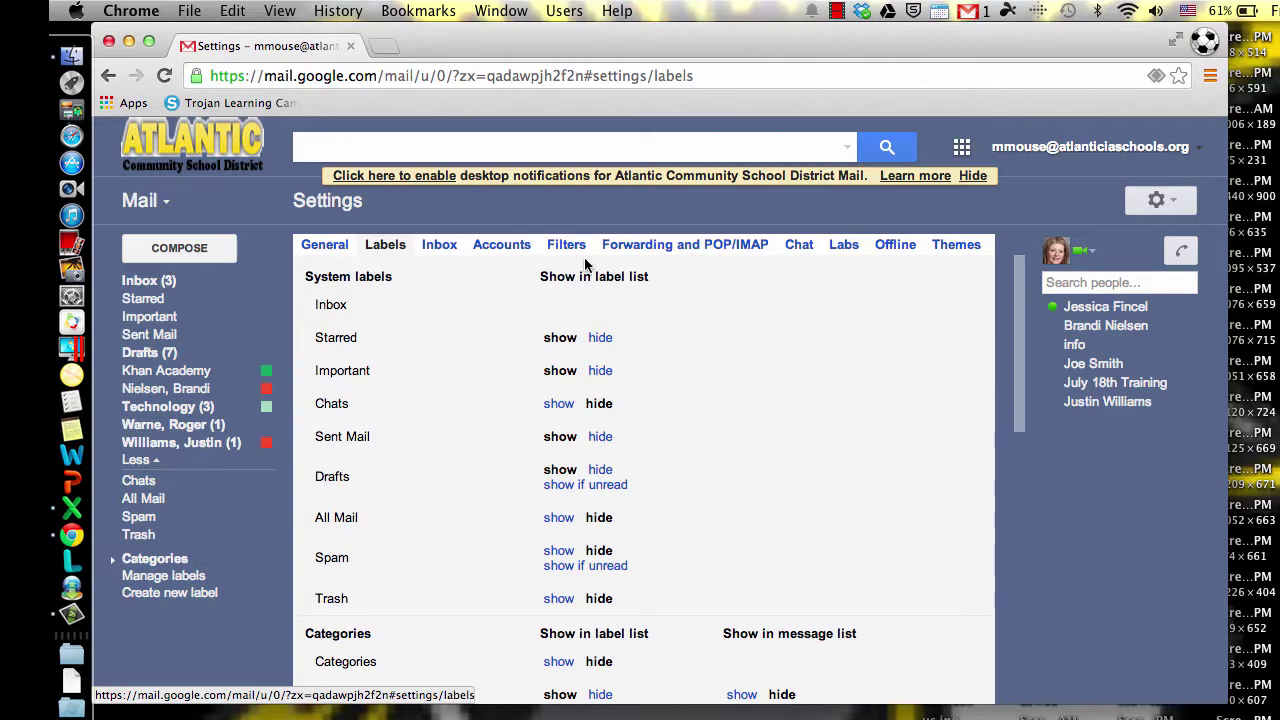
# Step: Review the Labs features, with Preview Pane, Quick Links and Smartlabels disabled, then return to Inbox
pyautogui.click(840, 248)
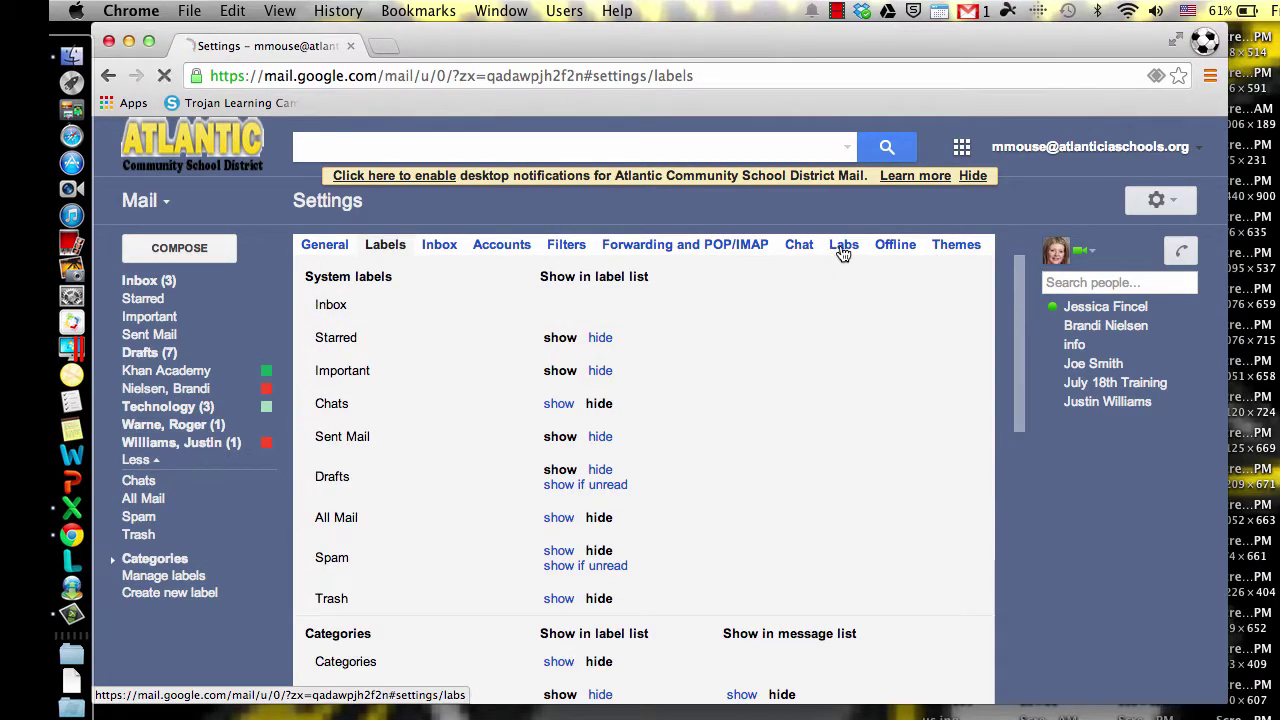
pyautogui.scroll(-20, 622, 475)
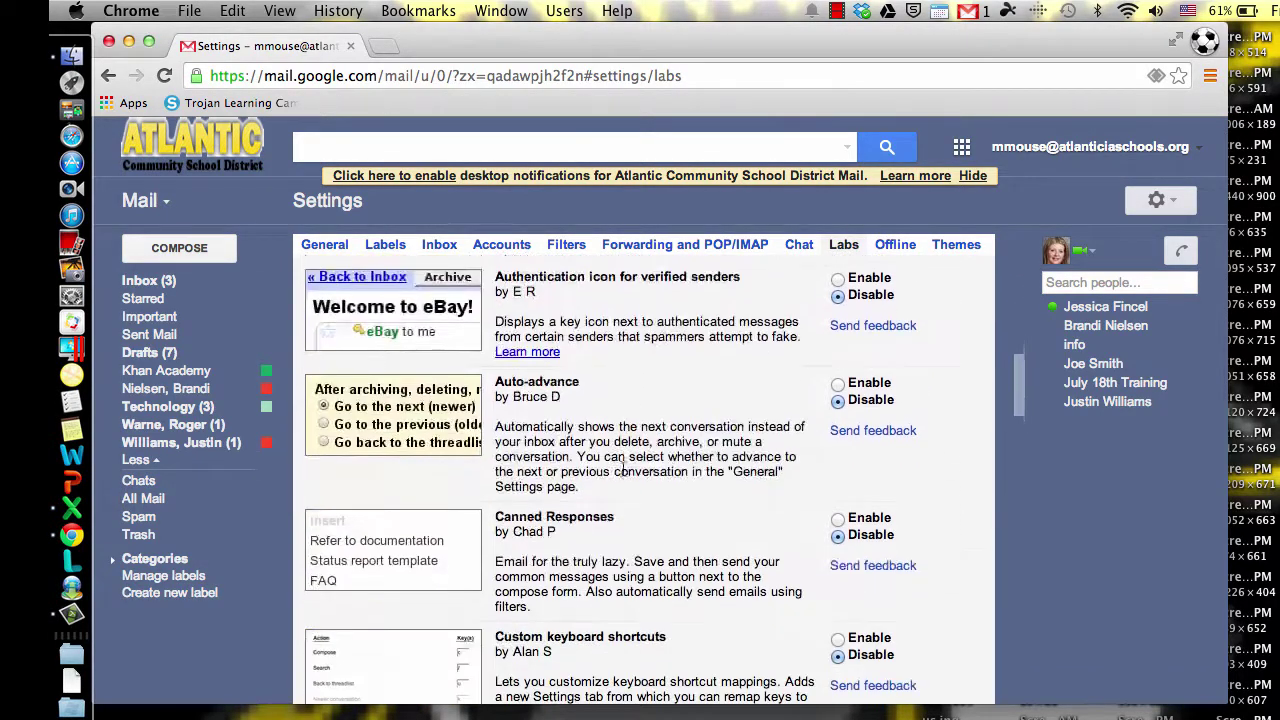
pyautogui.scroll(-5, 622, 470)
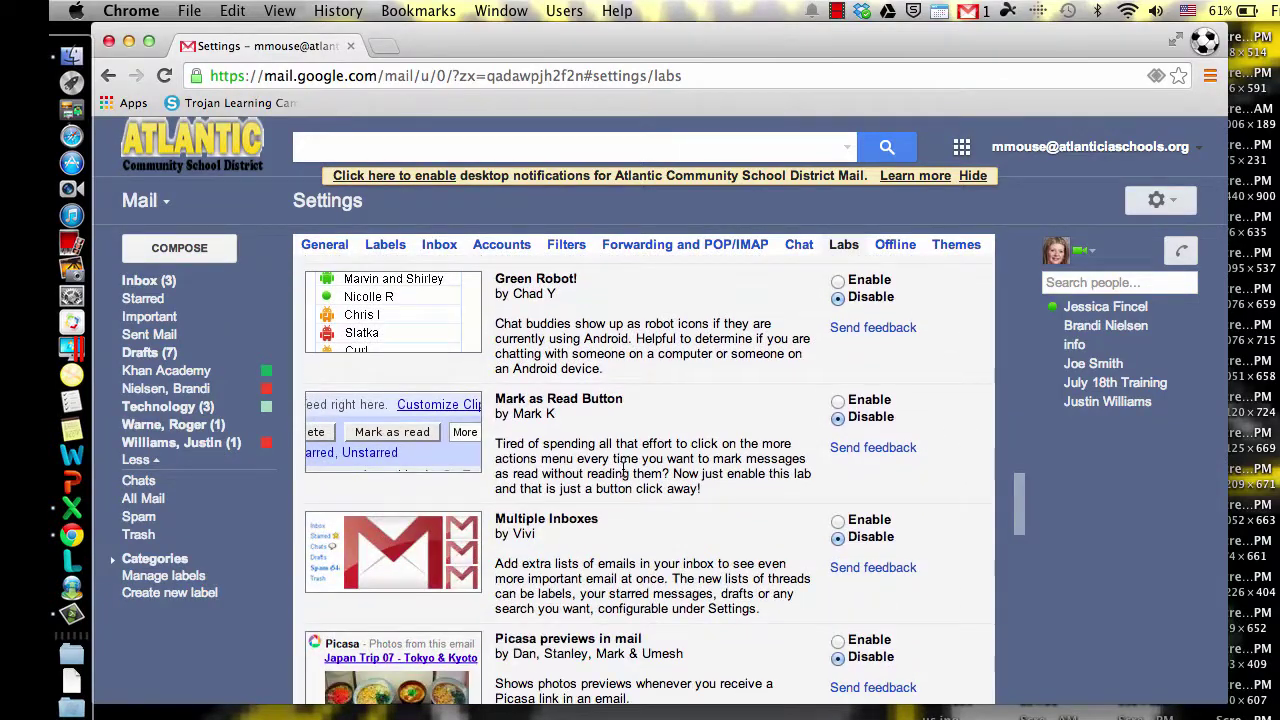
pyautogui.scroll(-6, 779, 533)
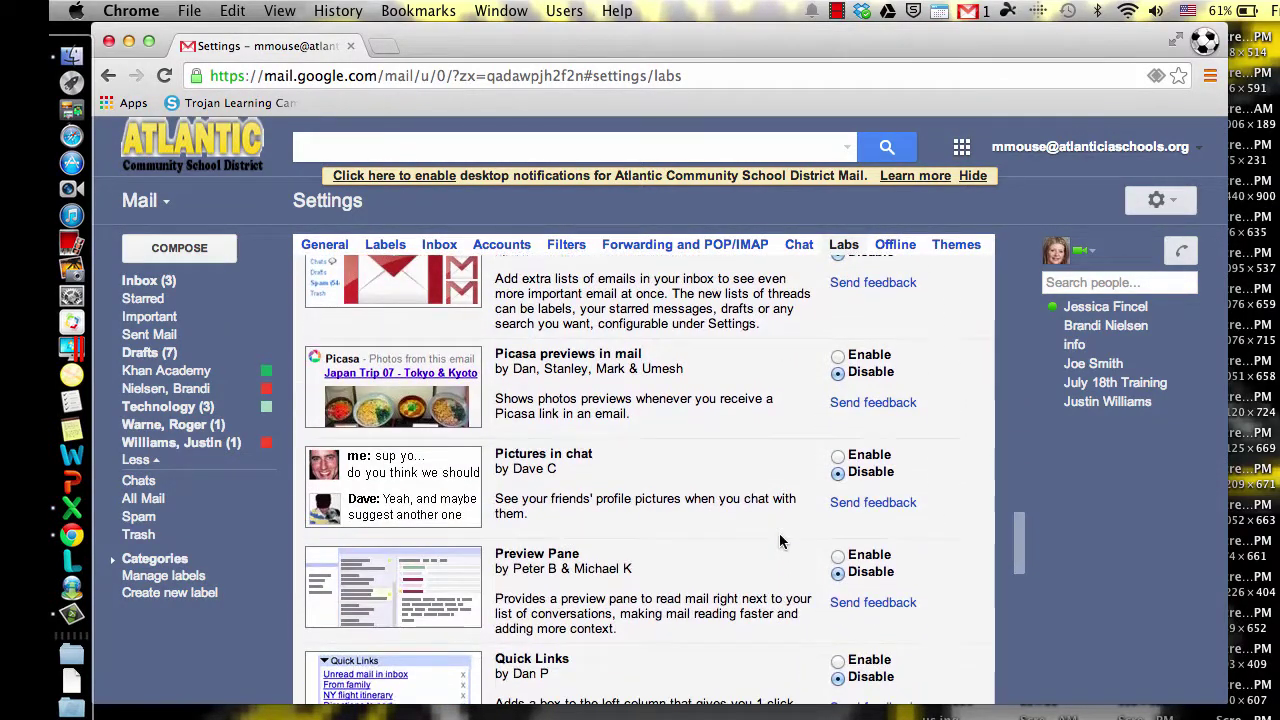
pyautogui.scroll(-5, 570, 525)
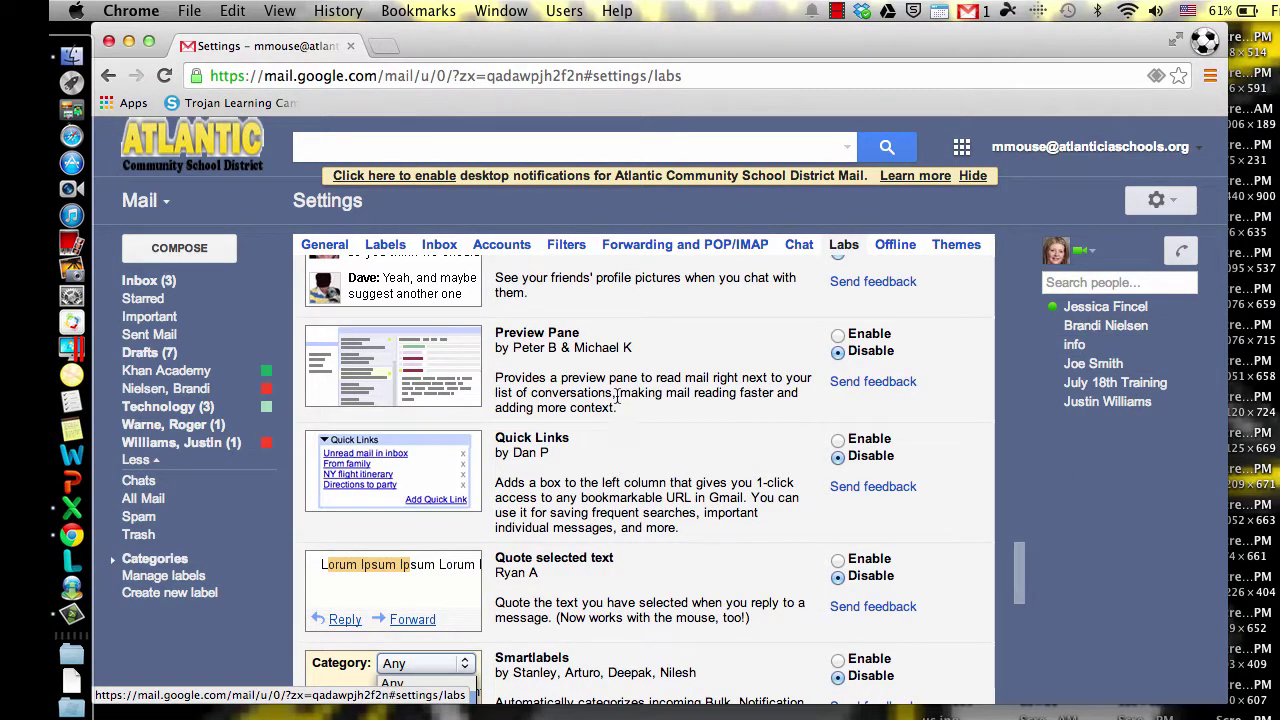
pyautogui.scroll(-10, 600, 560)
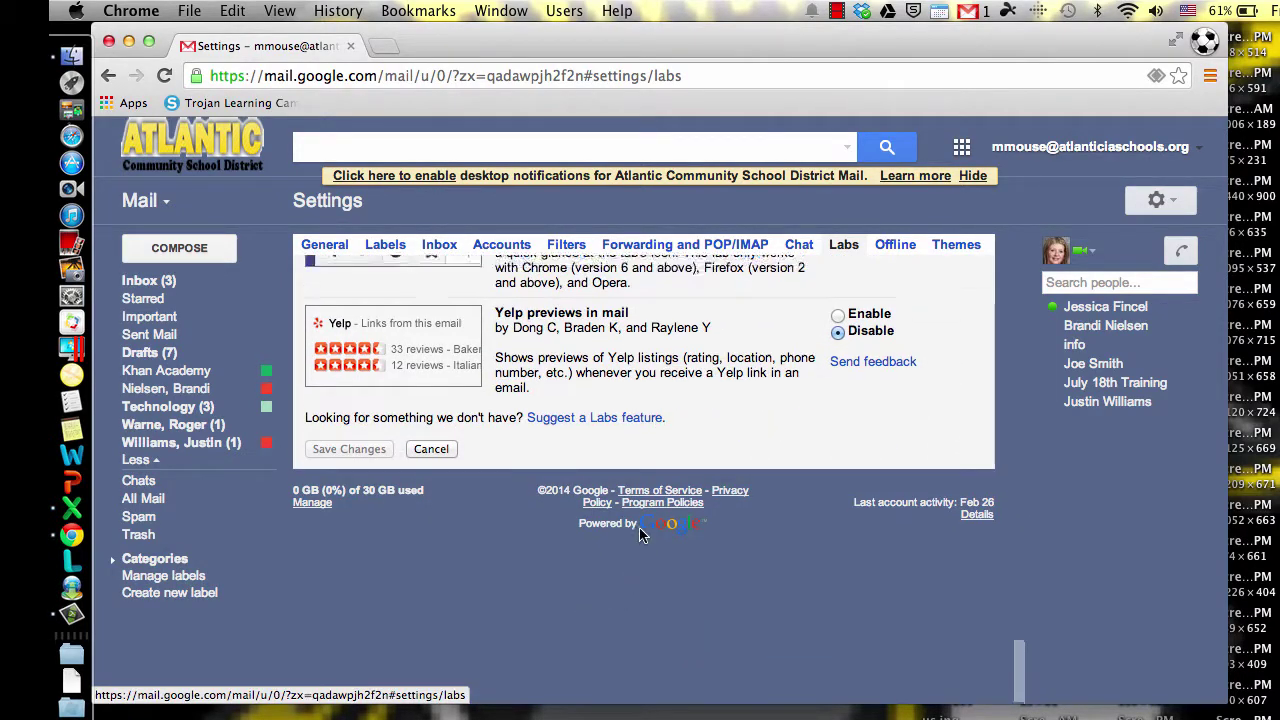
pyautogui.scroll(5, 655, 410)
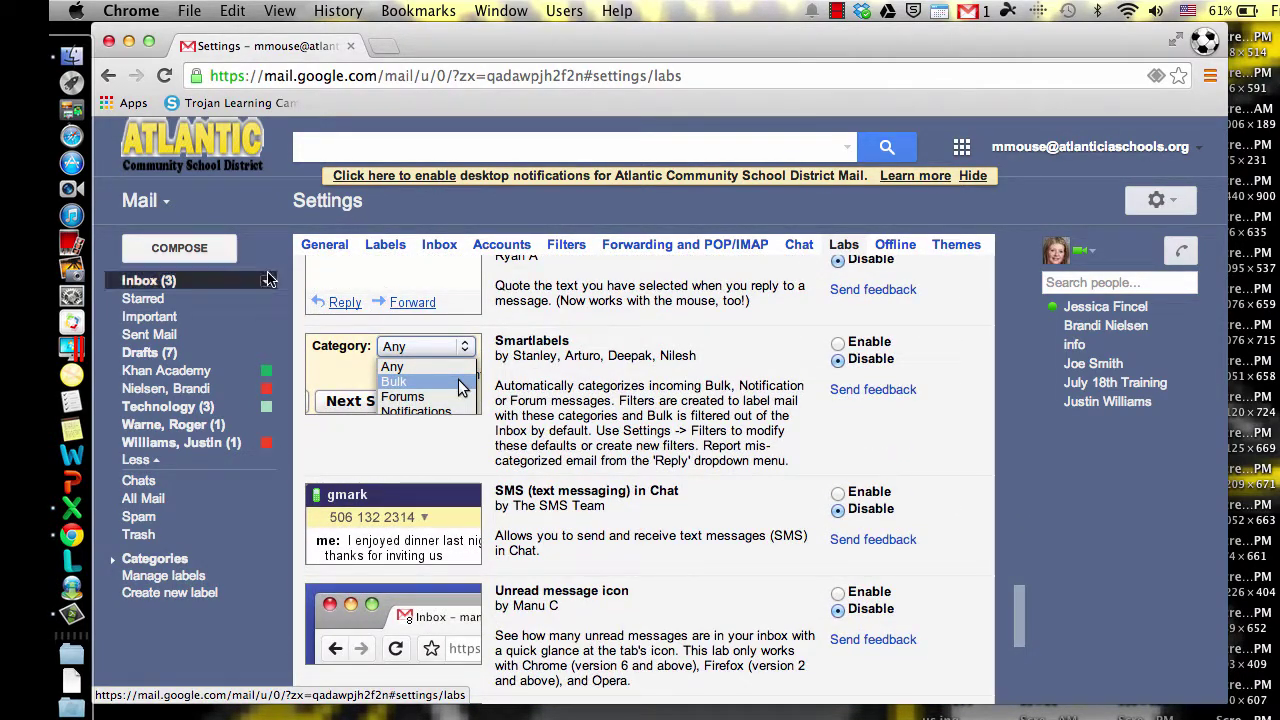
pyautogui.click(147, 283)
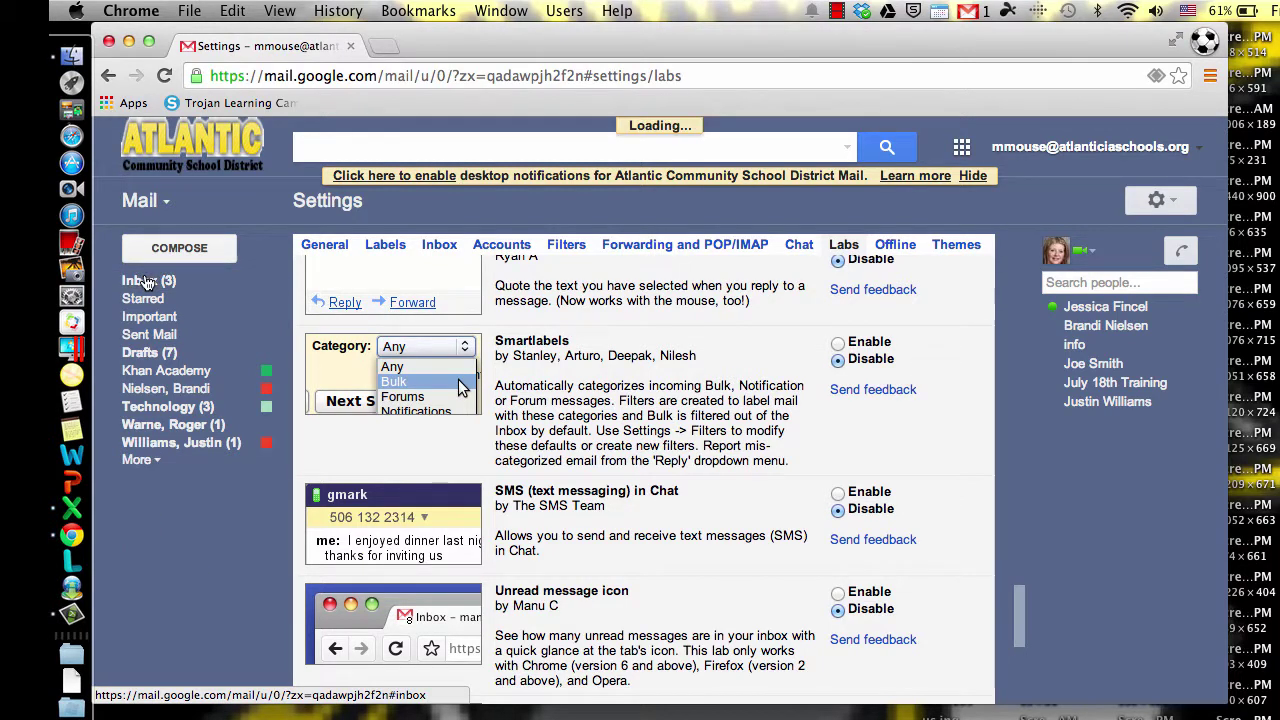
# Step: Mark the Jan 5 School Closing conversation as unread, restoring Inbox (3)
pyautogui.press('super+equal')
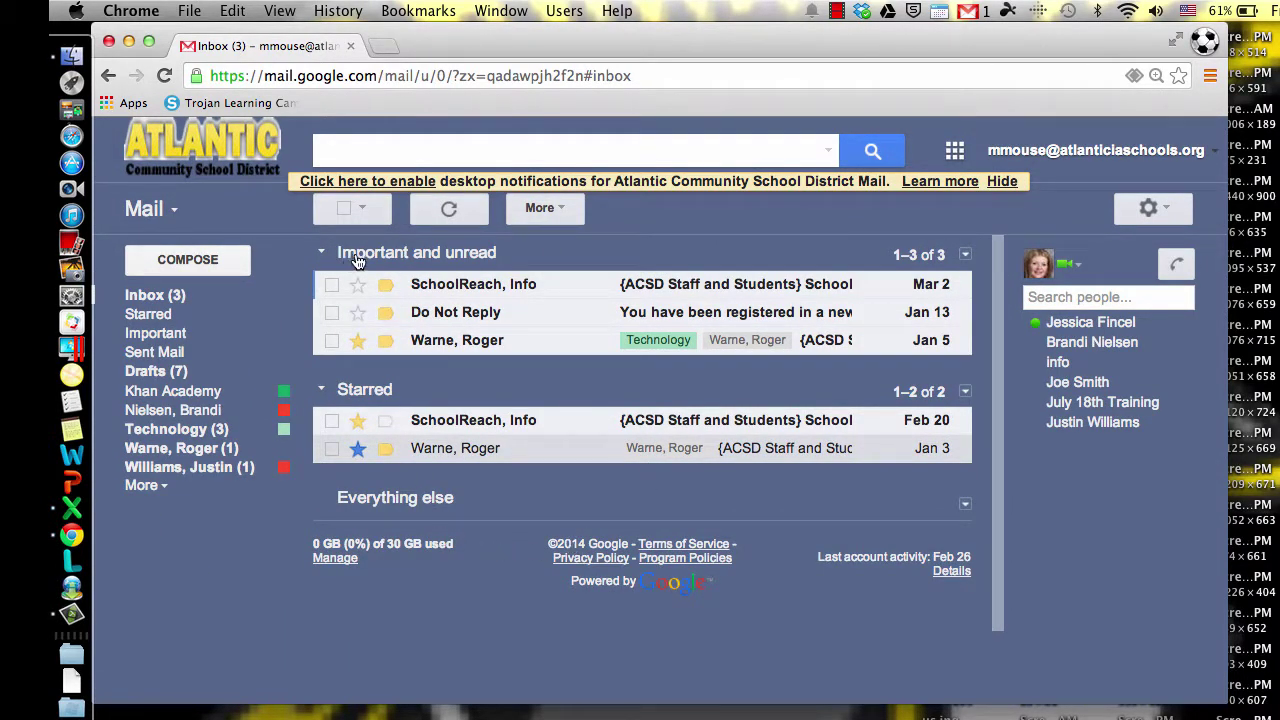
pyautogui.click(584, 345)
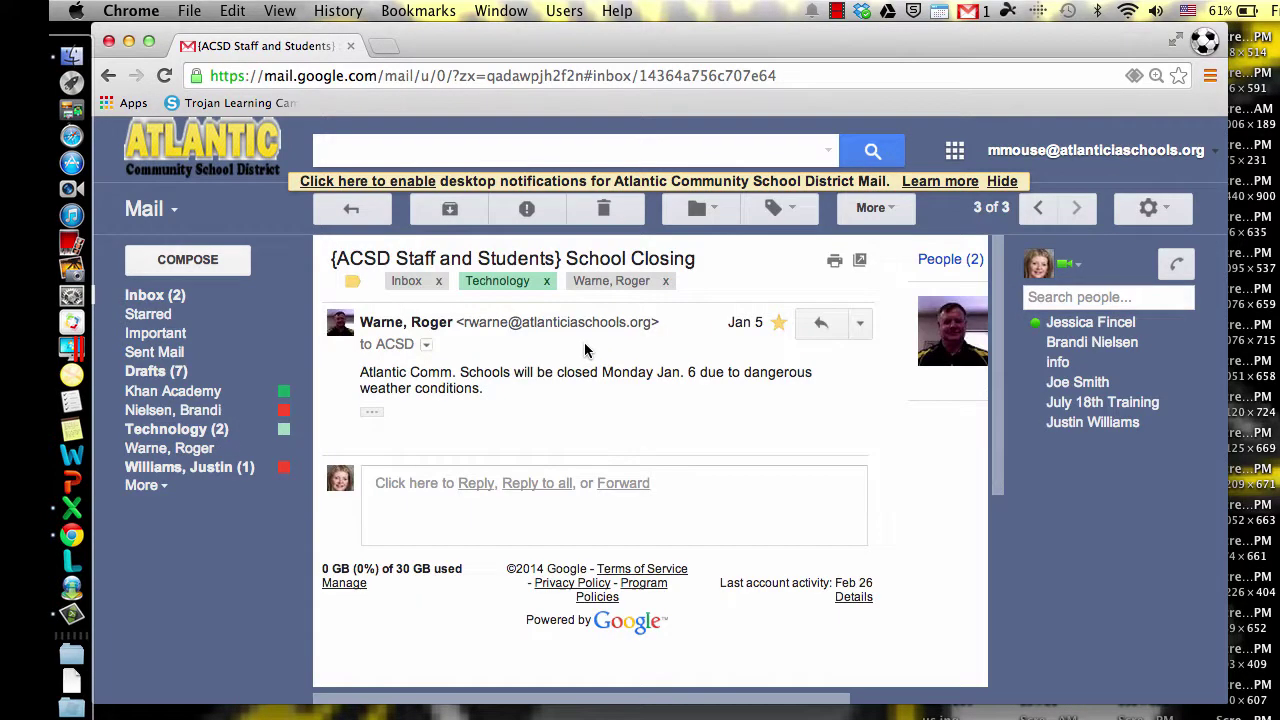
pyautogui.click(871, 208)
pyautogui.click(878, 240)
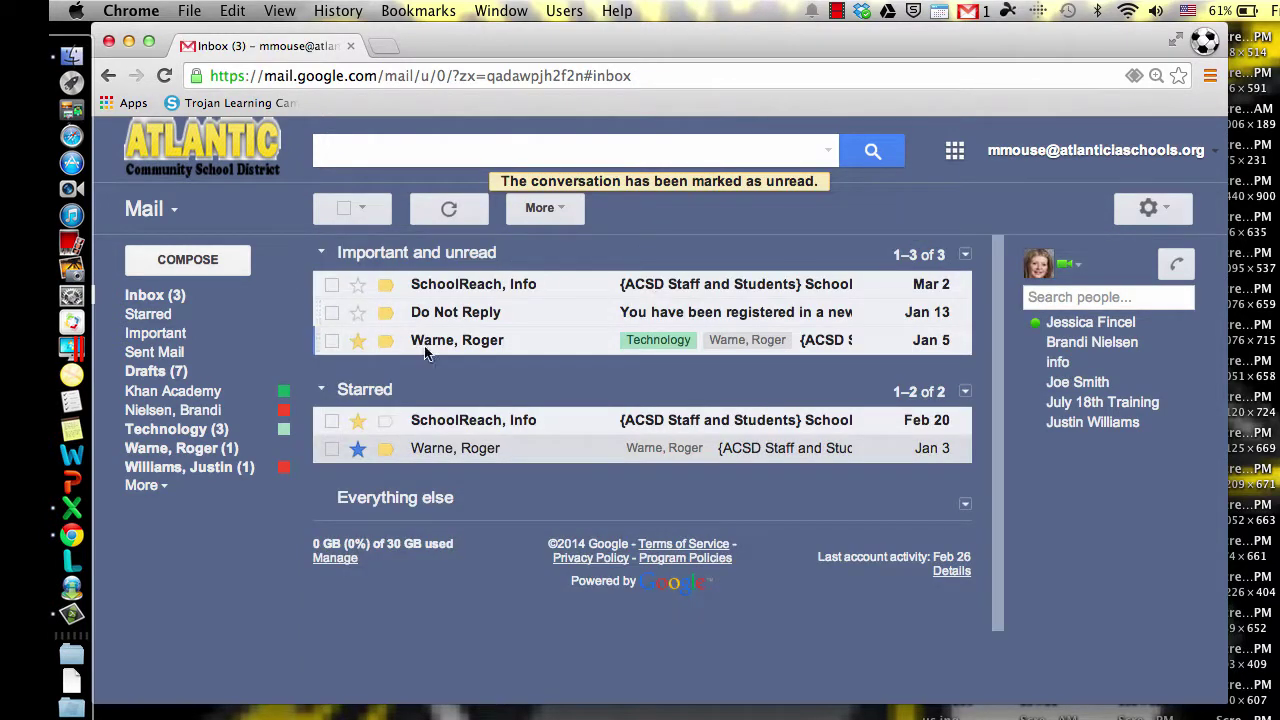